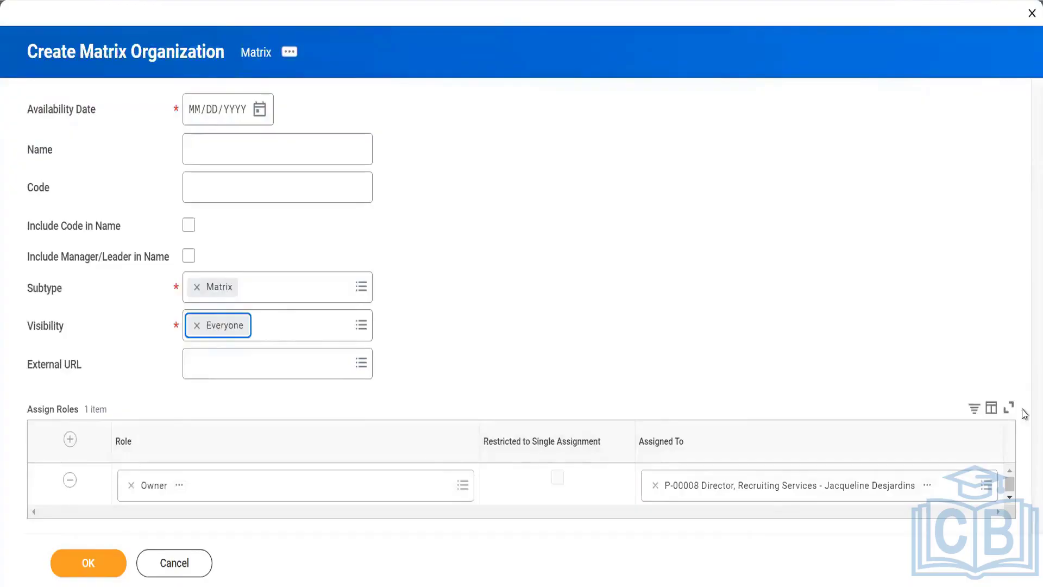
Create the matrix organization with availability date 01/01/1900 and a name made of a first name followed by "Matrix"
{"action": "left_click_drag", "start_coordinate": [1018, 104], "coordinate": [374, 8]}
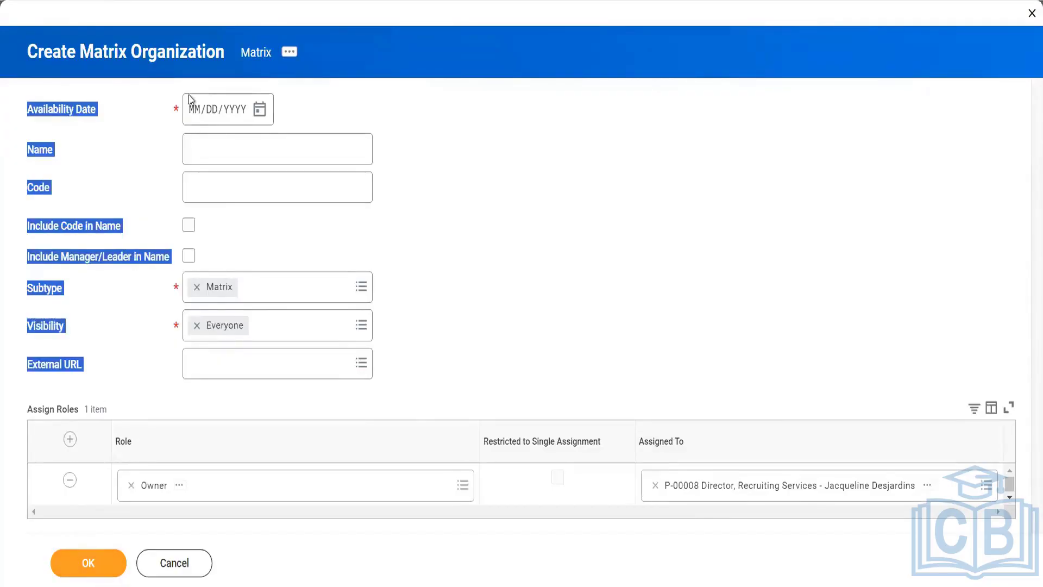
{"action": "left_click", "coordinate": [194, 113]}
{"action": "type", "text": "01/"}
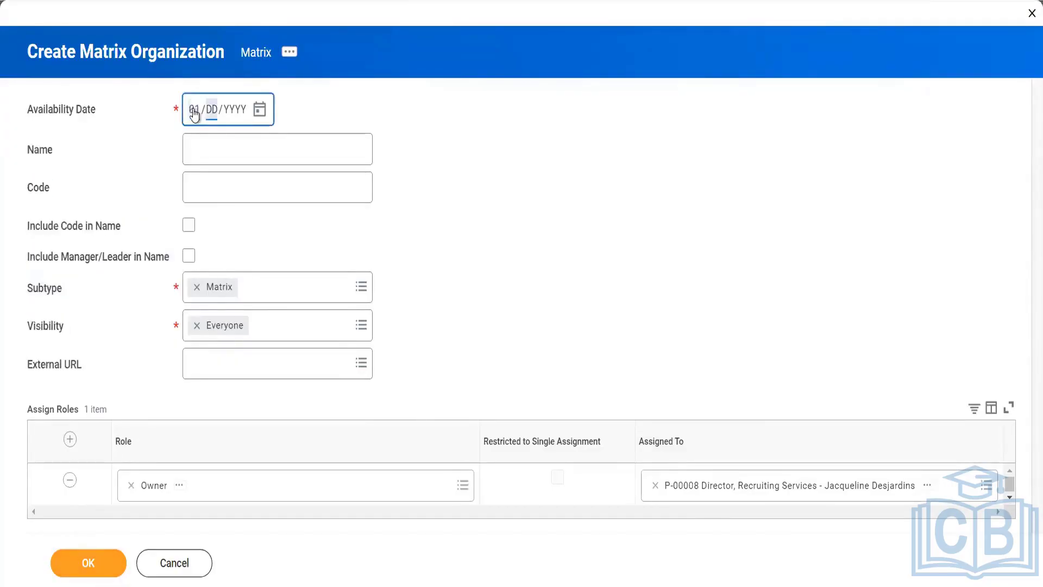
{"action": "type", "text": "01/1900"}
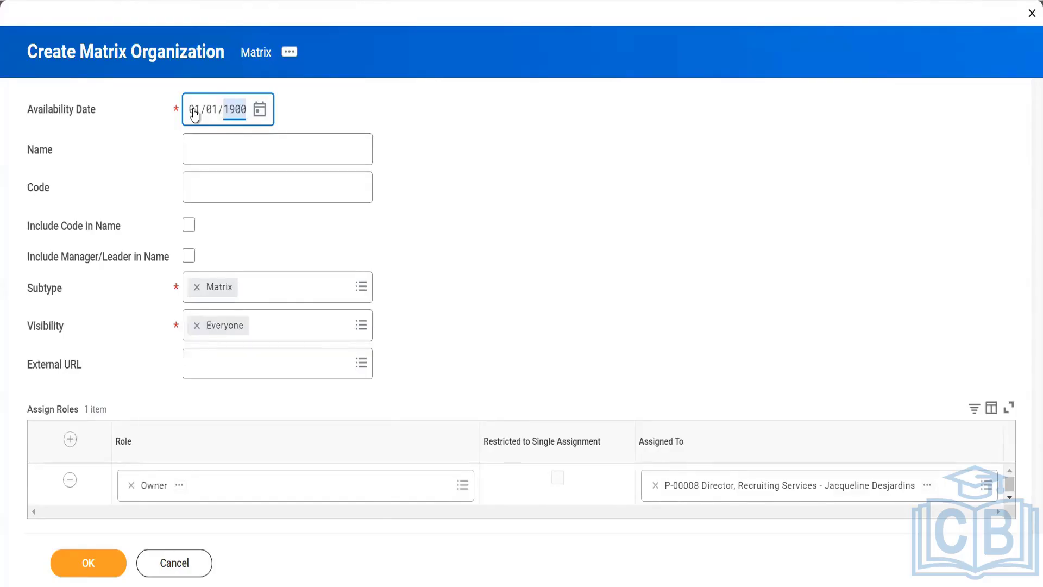
{"action": "left_click", "coordinate": [205, 156]}
{"action": "type", "text": "Ankith"}
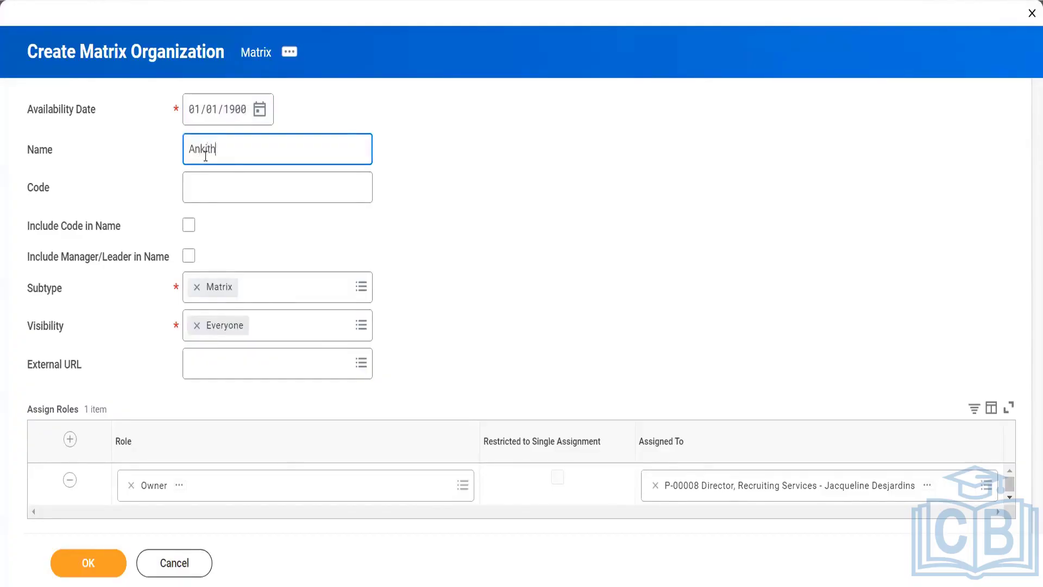
{"action": "type", "text": "a"}
{"action": "type", "text": "Matrix"}
{"action": "left_click", "coordinate": [88, 563]}
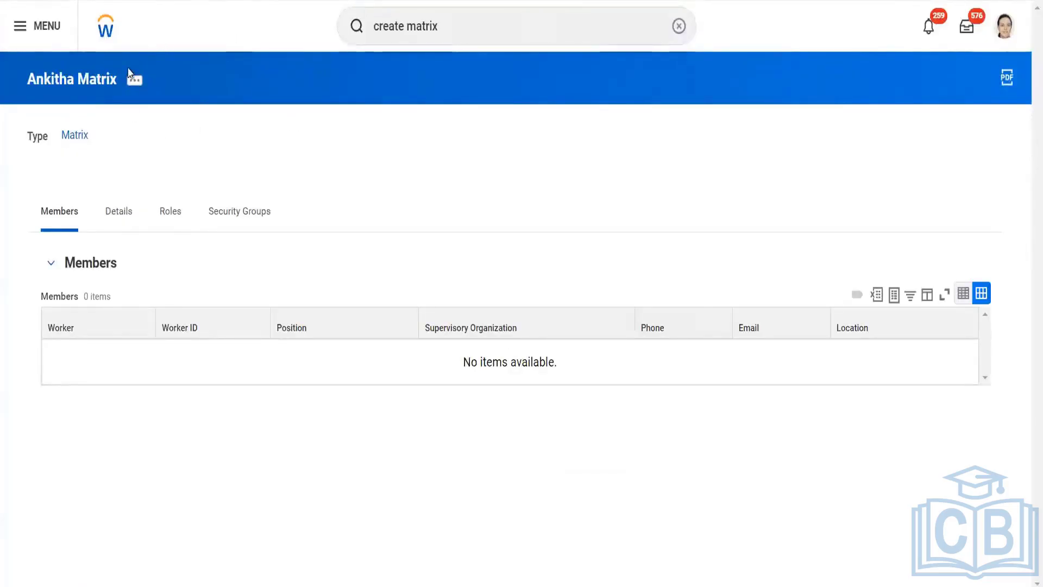
Try to assign a matrix member to the new organization with effective date 01/01/1900
{"action": "left_click", "coordinate": [132, 85]}
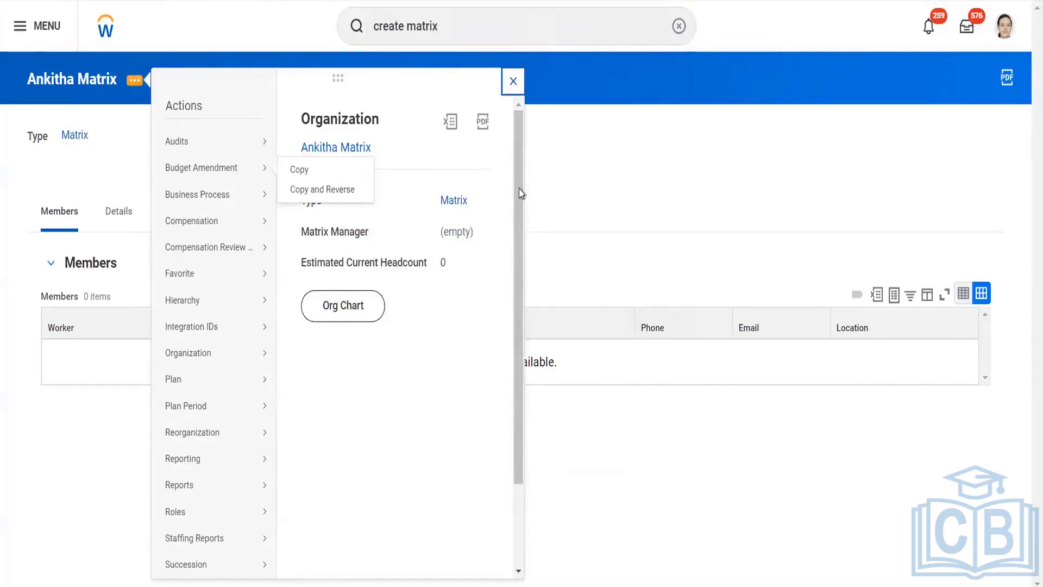
{"action": "left_click_drag", "start_coordinate": [517, 244], "coordinate": [516, 361]}
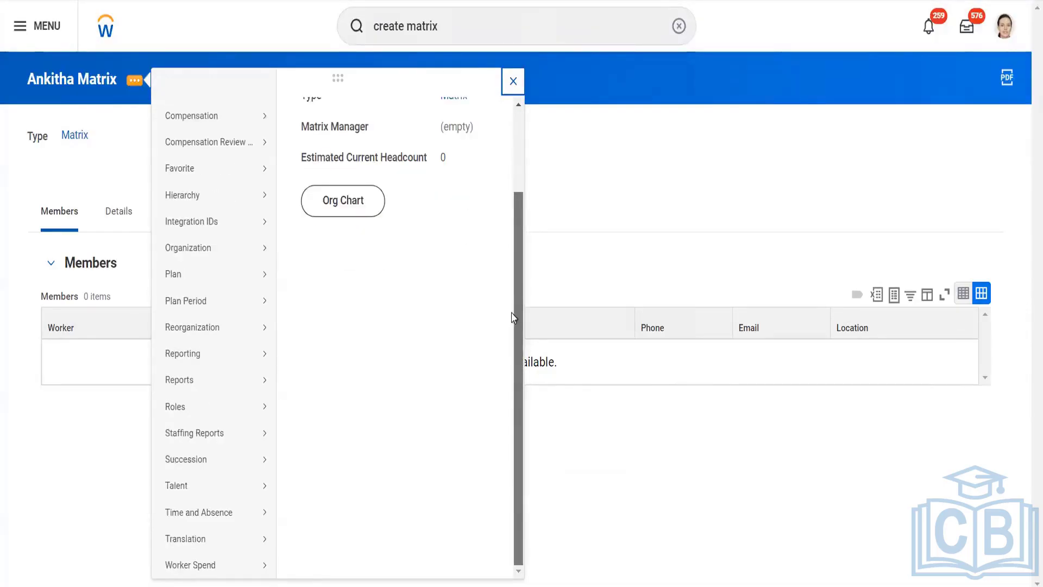
{"action": "scroll", "coordinate": [508, 257], "scroll_direction": "up", "scroll_amount": 1}
{"action": "mouse_move", "coordinate": [176, 280]}
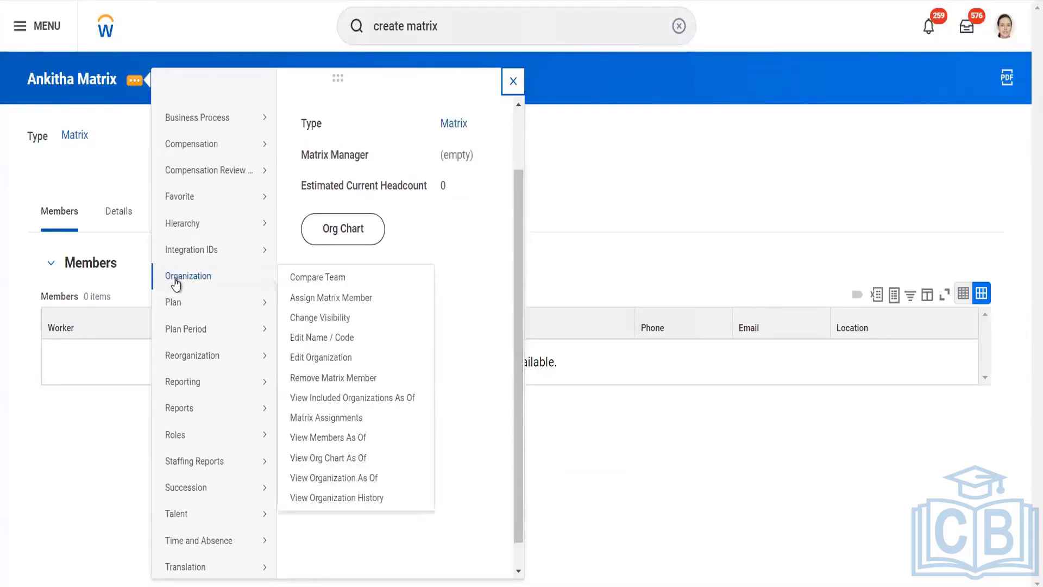
{"action": "left_click", "coordinate": [332, 298]}
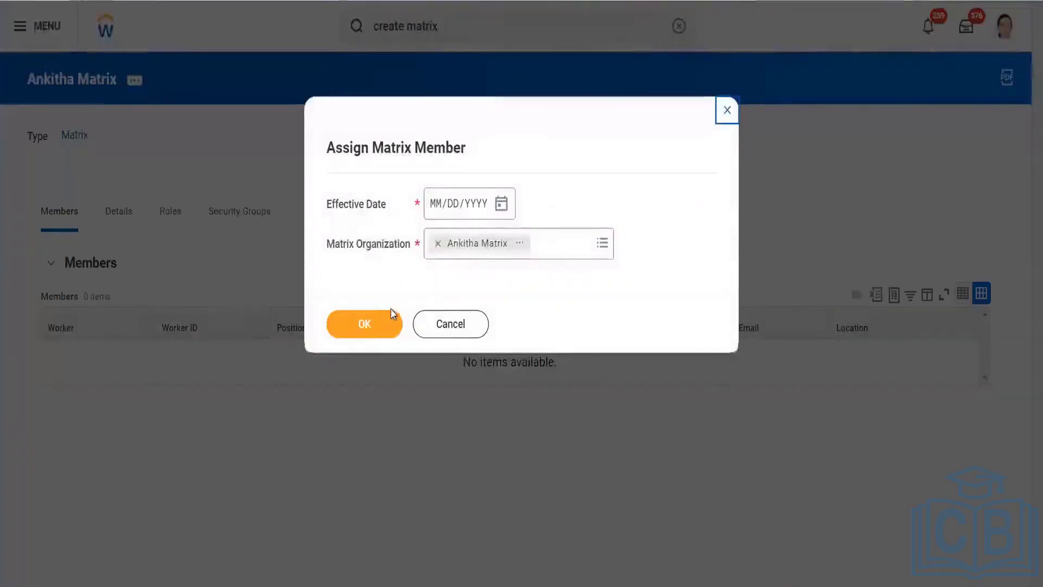
{"action": "left_click", "coordinate": [436, 209]}
{"action": "type", "text": "0"}
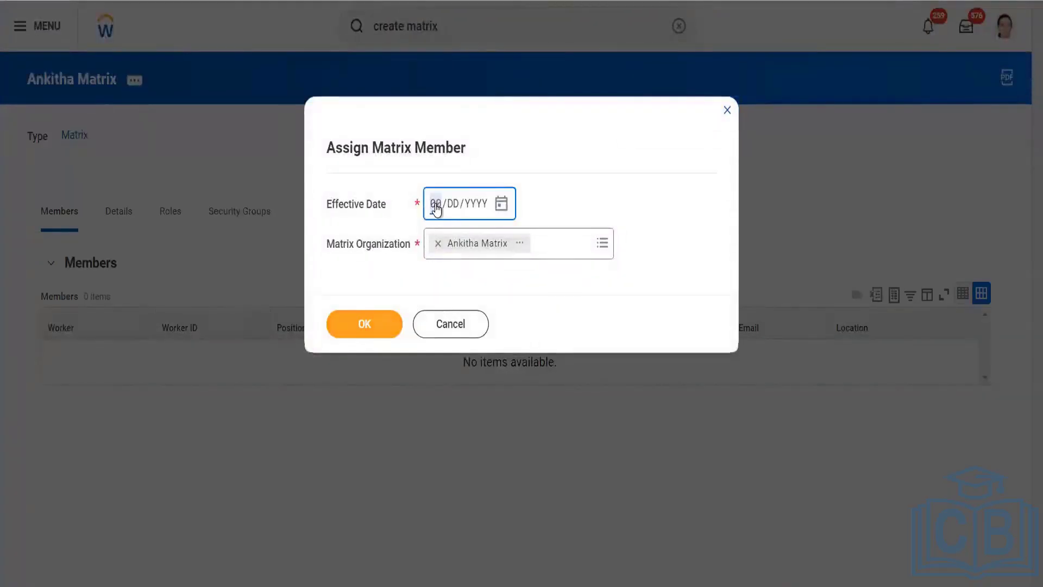
{"action": "type", "text": "1/01/1900"}
{"action": "left_click", "coordinate": [355, 328]}
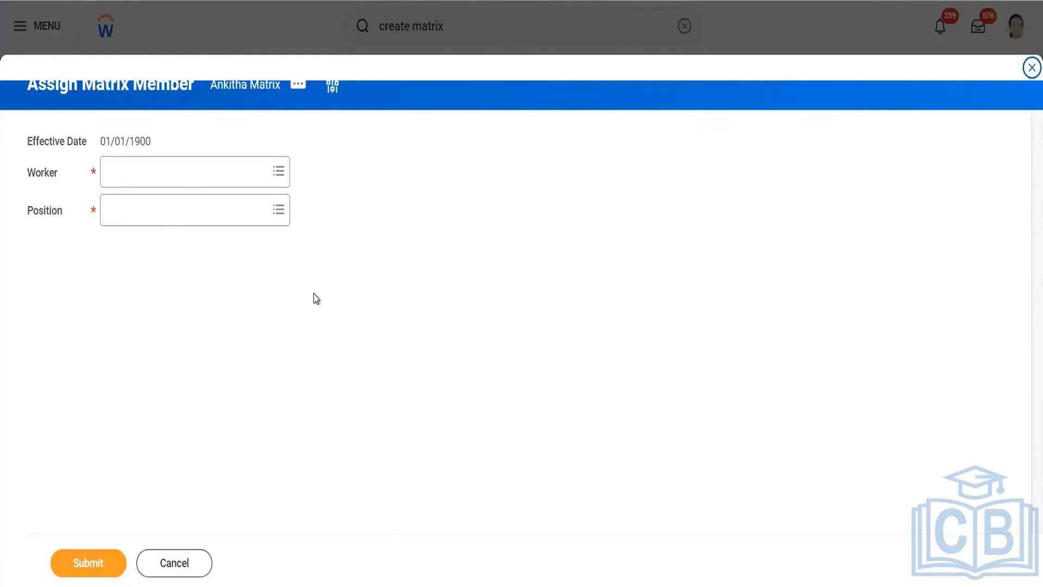
{"action": "left_click", "coordinate": [152, 180]}
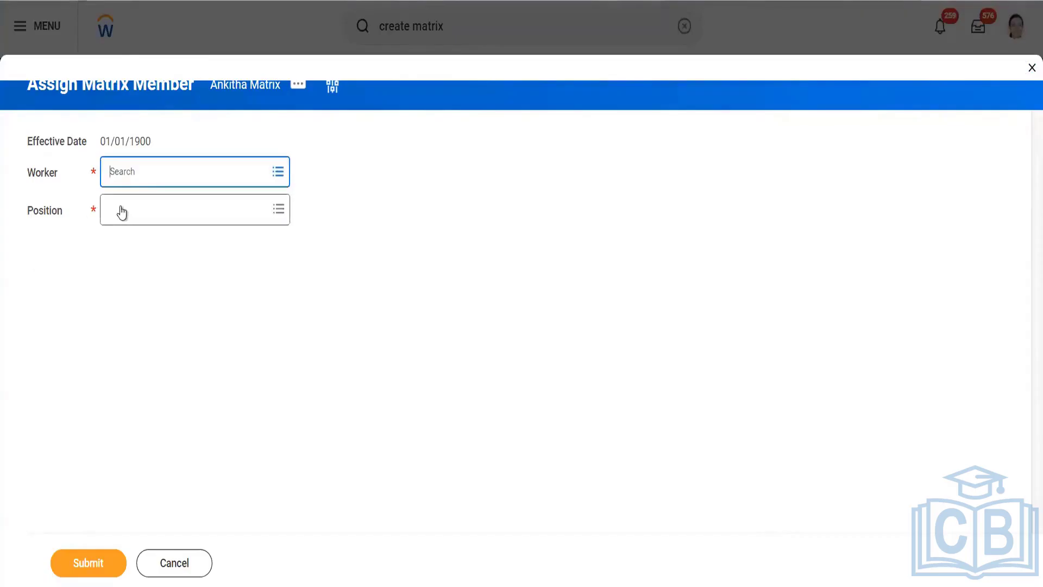
{"action": "left_click", "coordinate": [162, 573]}
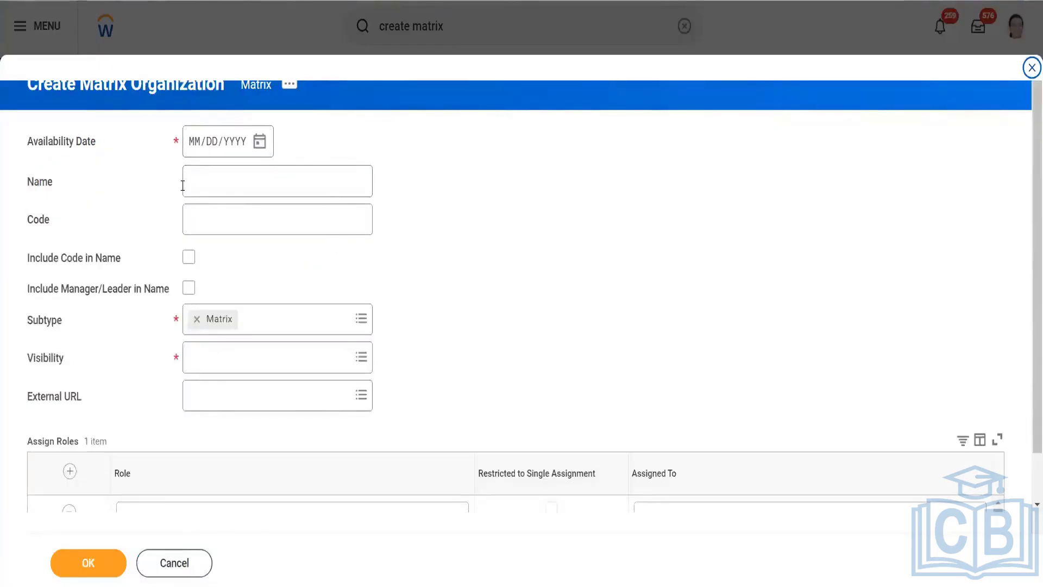
{"action": "left_click", "coordinate": [174, 577]}
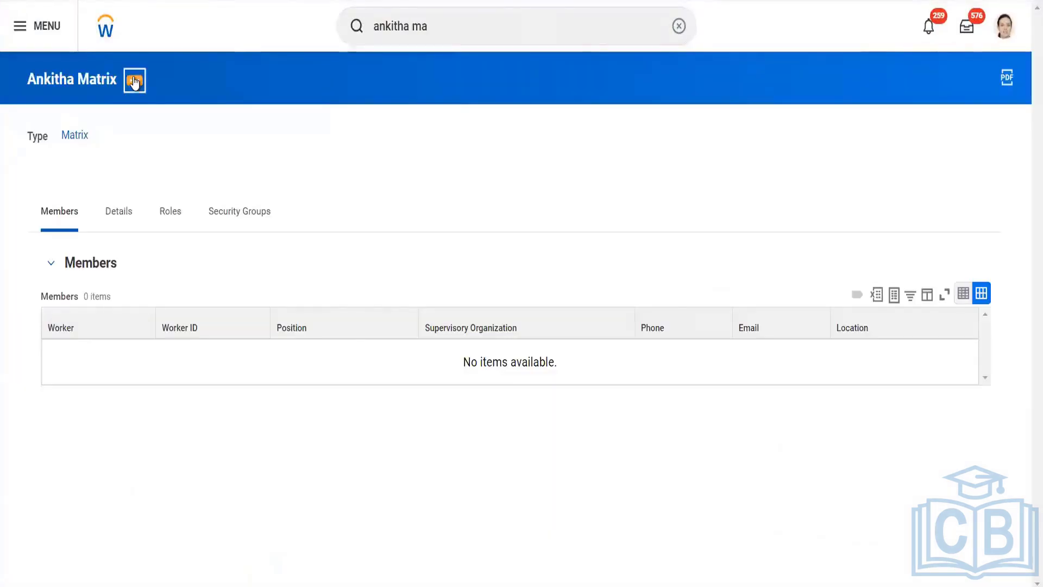
Examine the organization actions available for the matrix organization, along with its role assignments and member list
{"action": "left_click", "coordinate": [134, 82]}
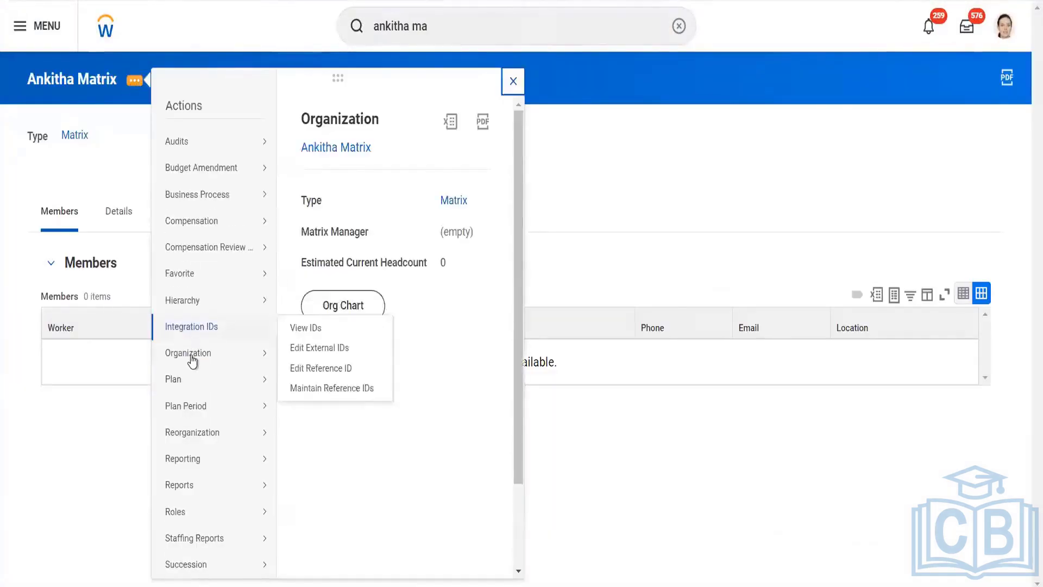
{"action": "mouse_move", "coordinate": [193, 362]}
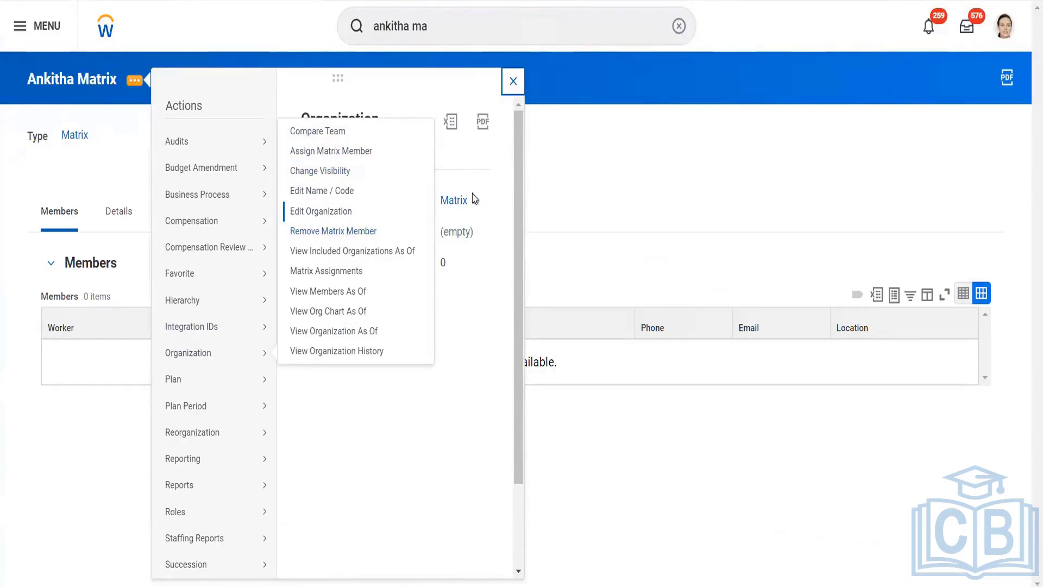
{"action": "left_click", "coordinate": [555, 183]}
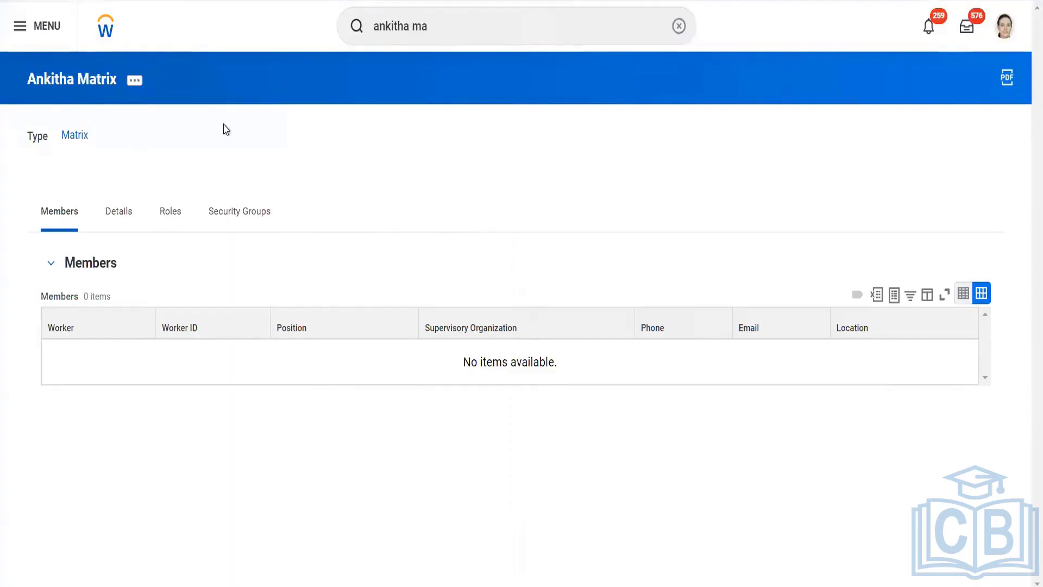
{"action": "left_click", "coordinate": [170, 219]}
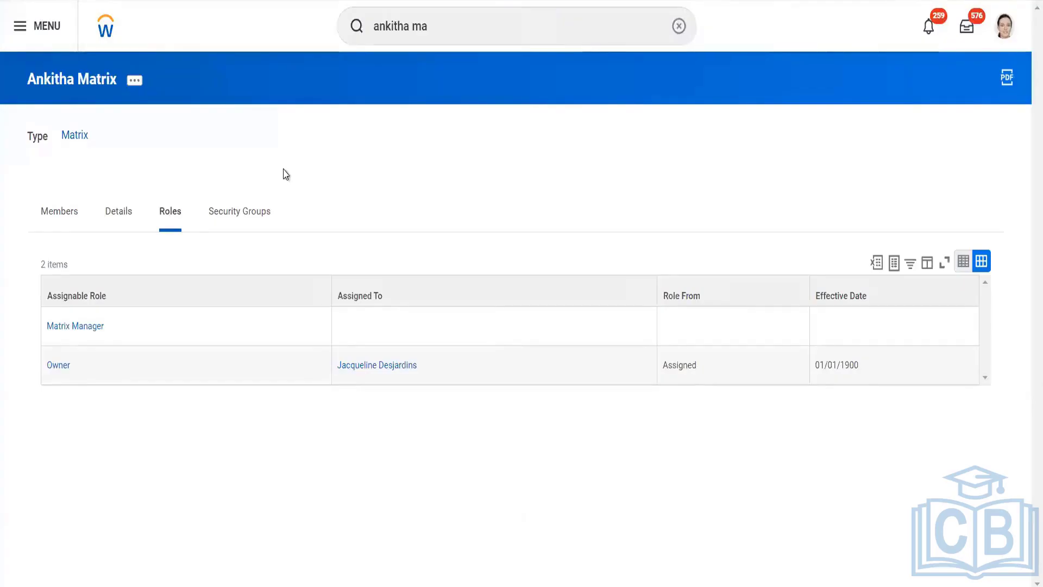
{"action": "left_click", "coordinate": [62, 224]}
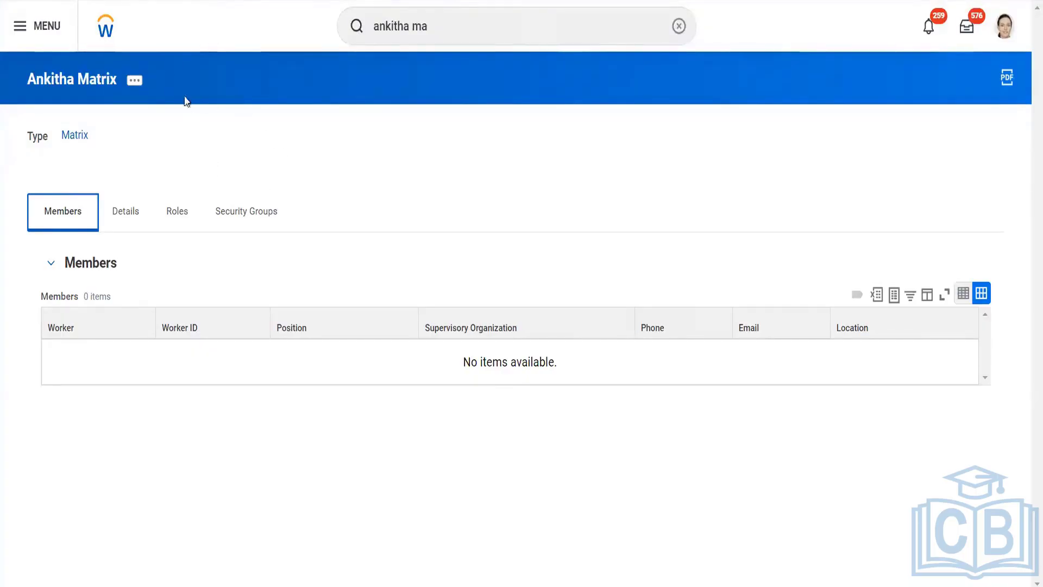
{"action": "left_click", "coordinate": [134, 81]}
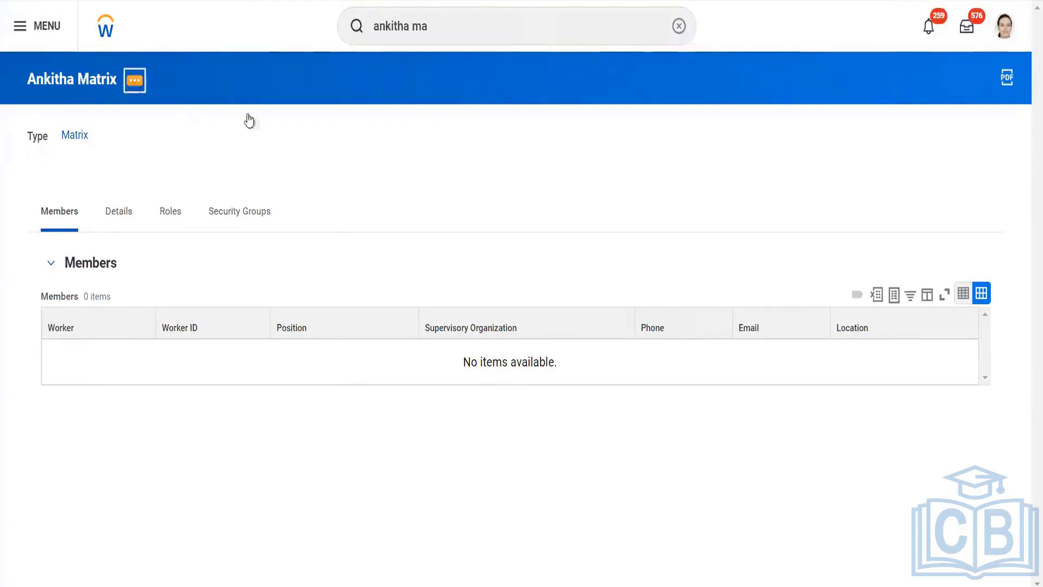
{"action": "mouse_move", "coordinate": [205, 447]}
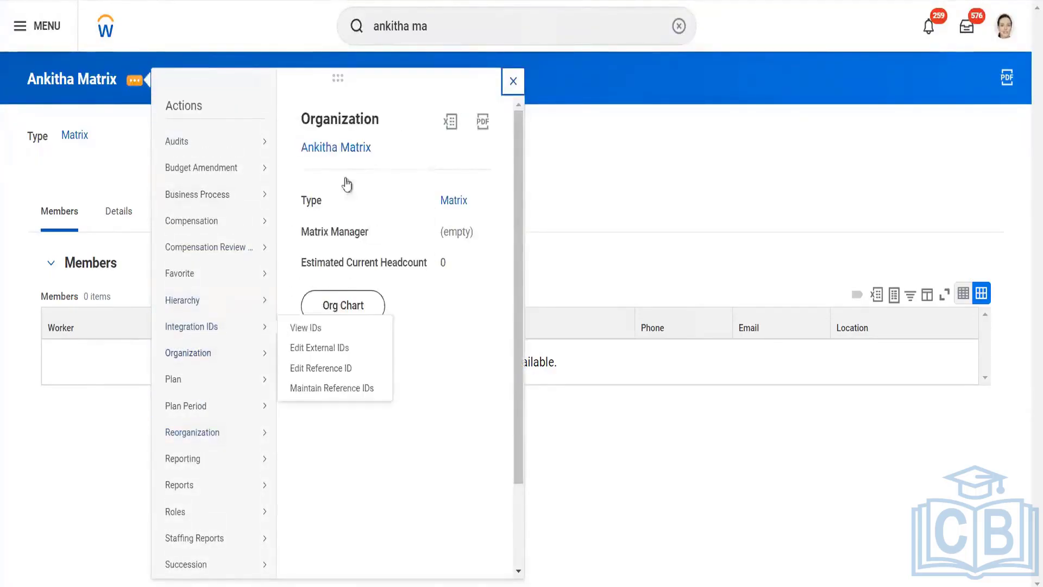
{"action": "mouse_move", "coordinate": [194, 359]}
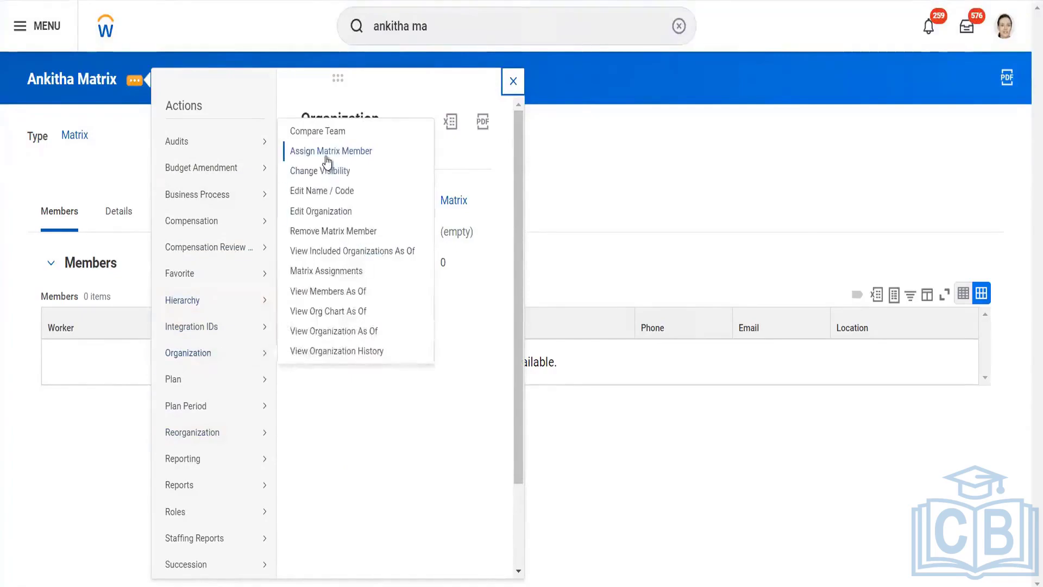
{"action": "left_click", "coordinate": [569, 177]}
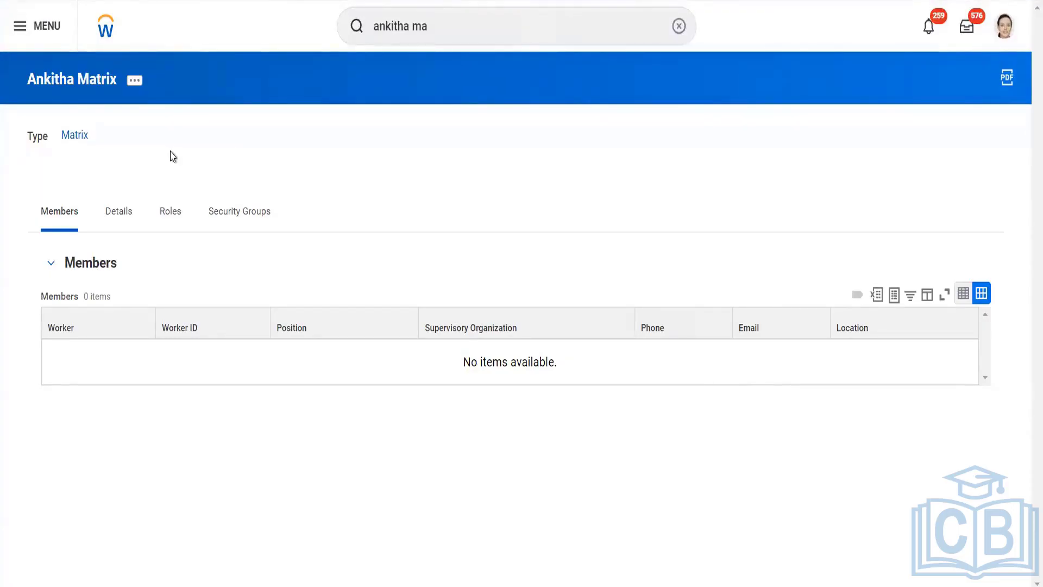
Compare the matrix organization's members with its Matrix Manager and Owner roles, and review its details and security groups
{"action": "left_click", "coordinate": [170, 212]}
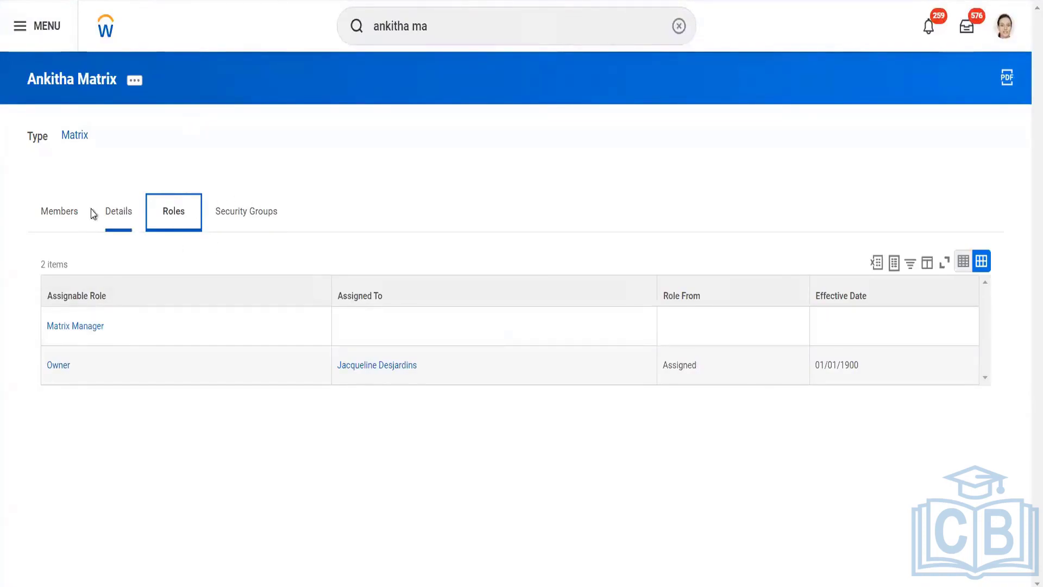
{"action": "left_click", "coordinate": [72, 217]}
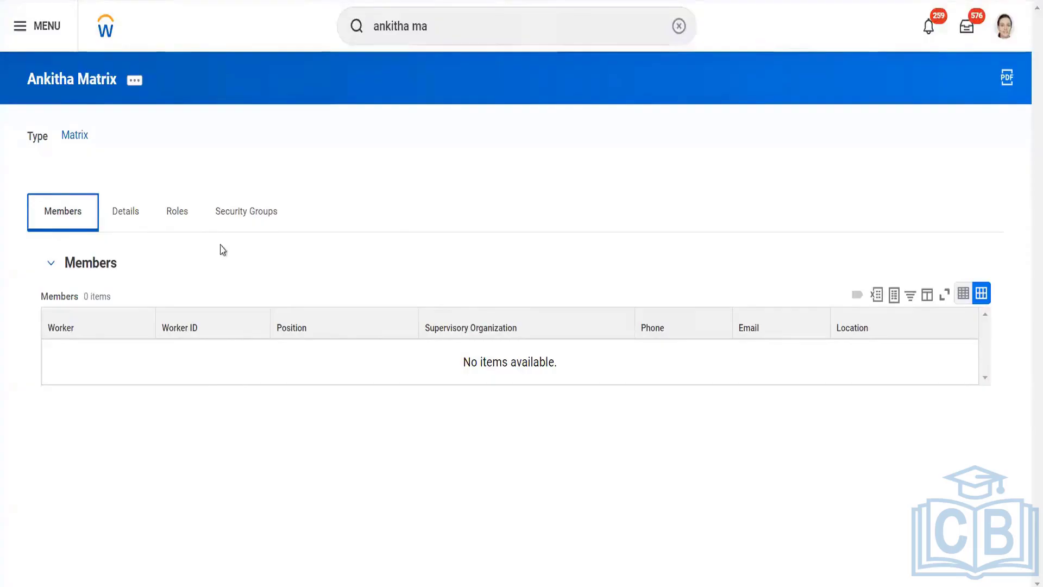
{"action": "left_click", "coordinate": [175, 216]}
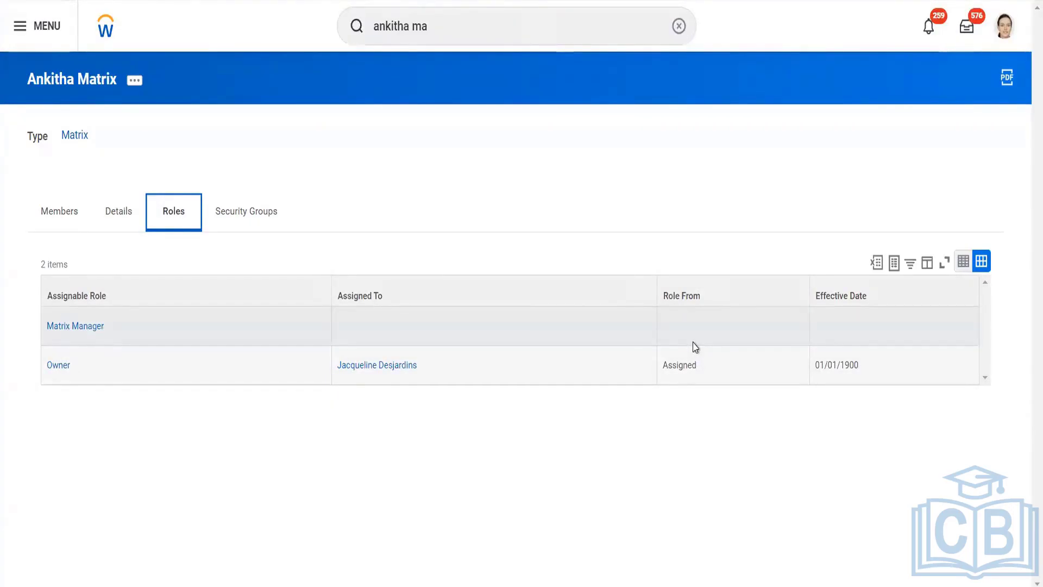
{"action": "left_click", "coordinate": [693, 342]}
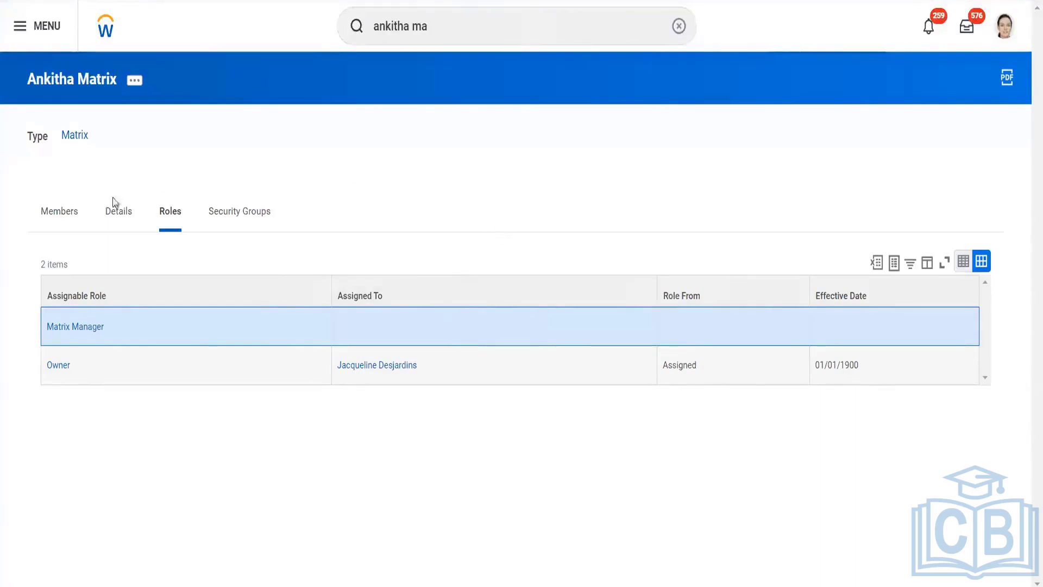
{"action": "left_click", "coordinate": [68, 220]}
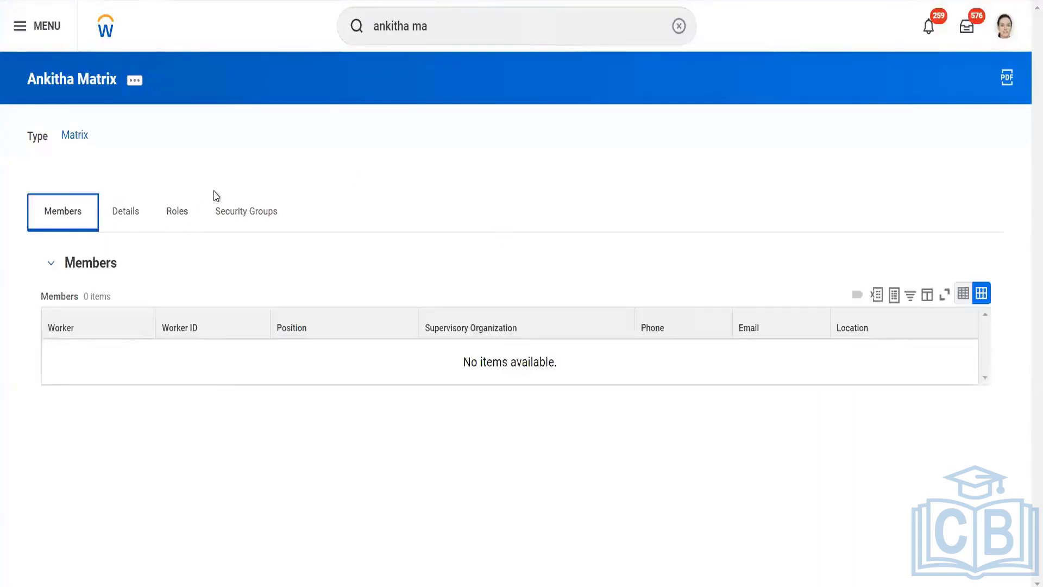
{"action": "left_click", "coordinate": [170, 226]}
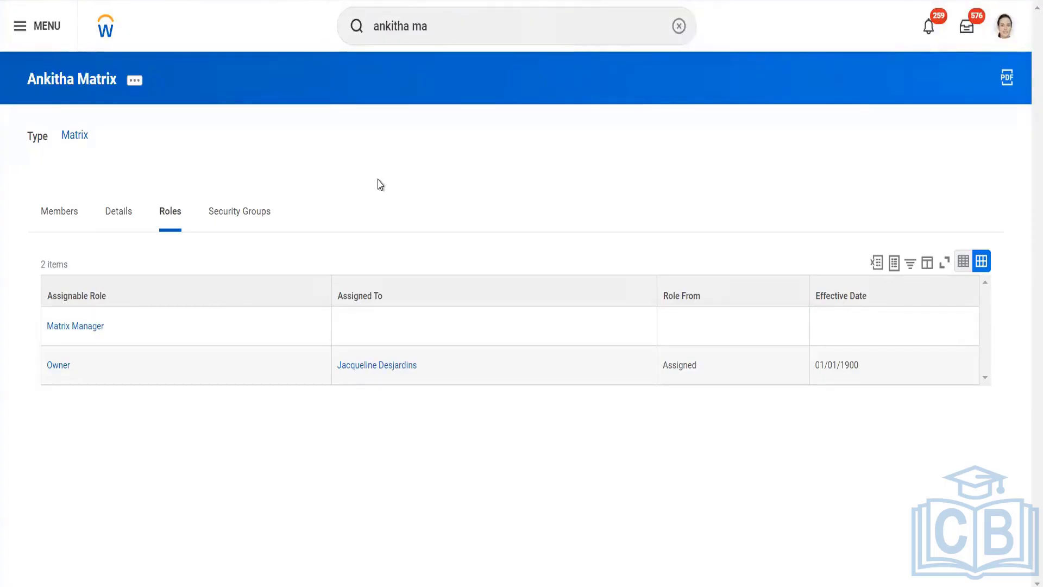
{"action": "left_click", "coordinate": [58, 227]}
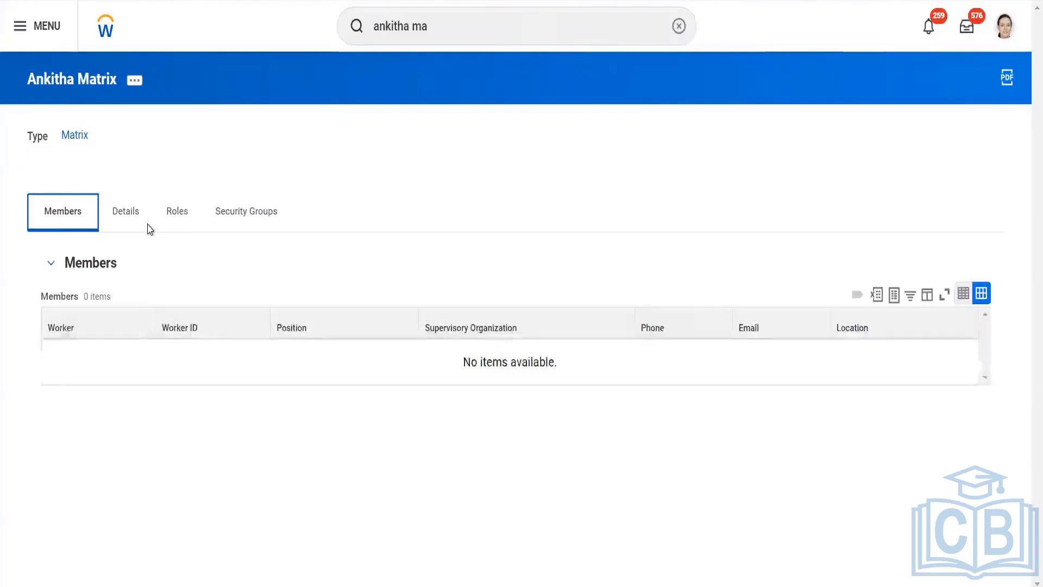
{"action": "left_click", "coordinate": [168, 223]}
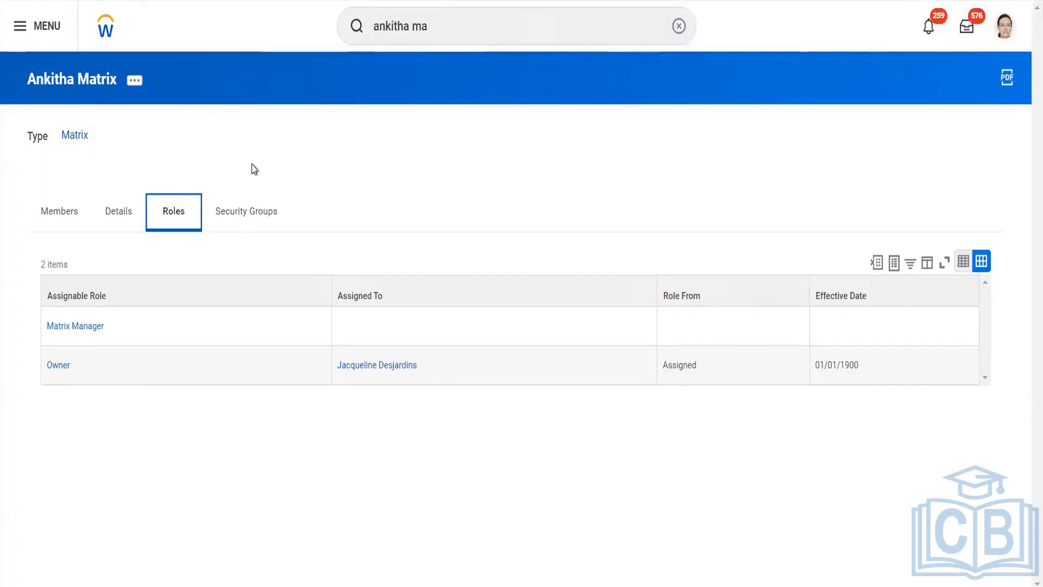
{"action": "left_click", "coordinate": [73, 214]}
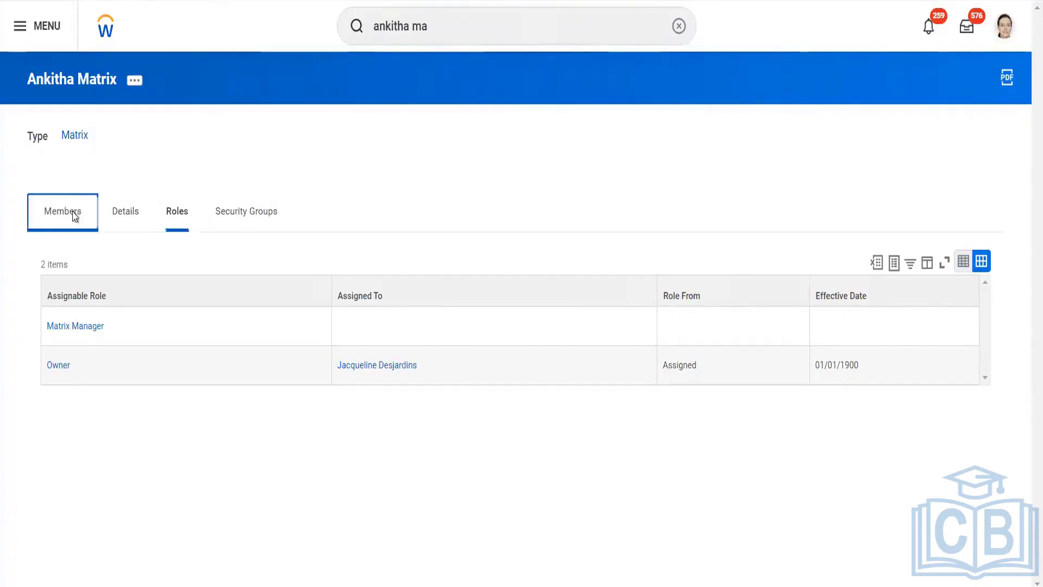
{"action": "left_click", "coordinate": [117, 216]}
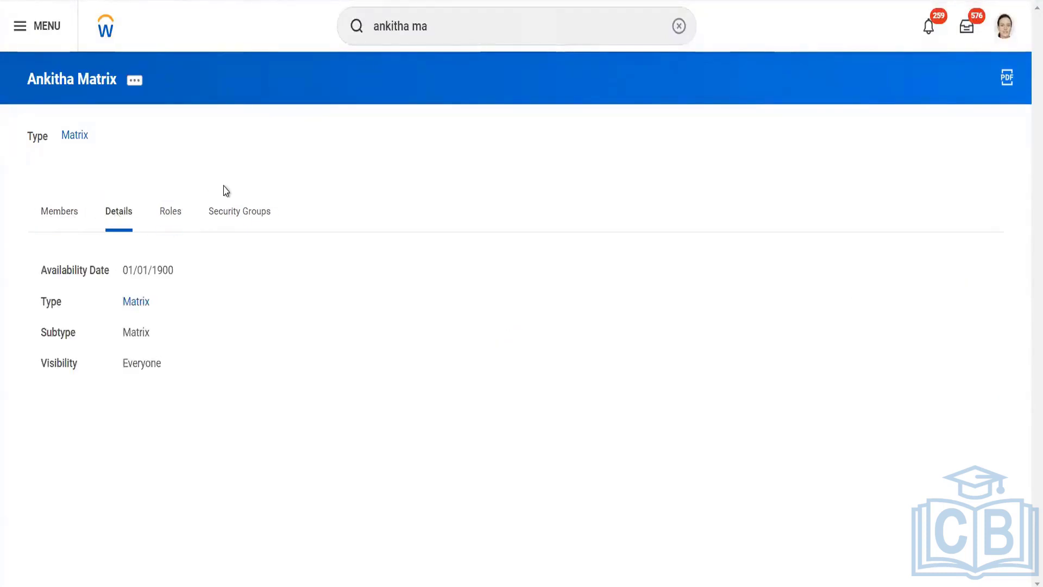
{"action": "left_click", "coordinate": [166, 217]}
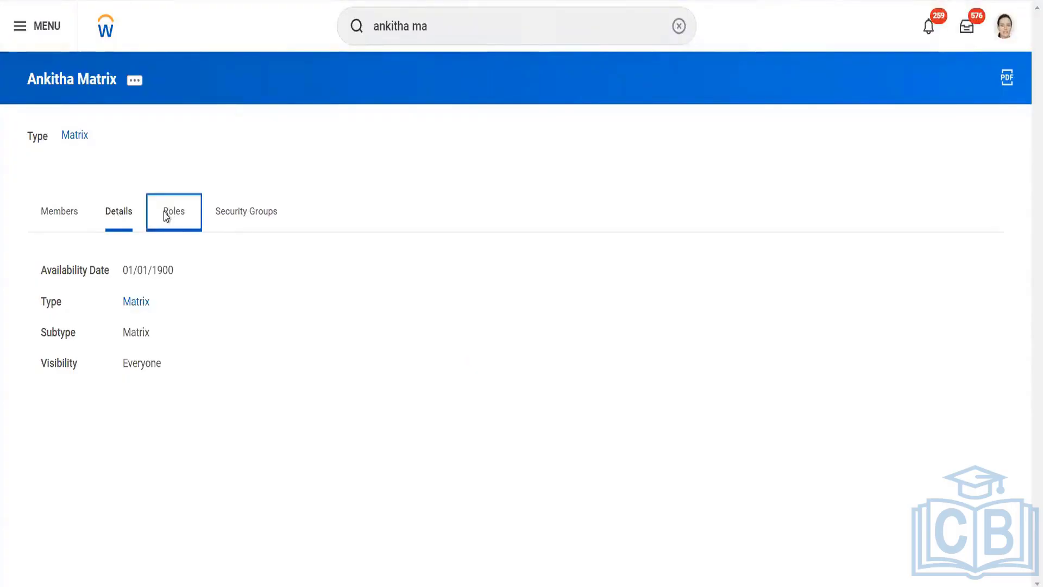
{"action": "left_click", "coordinate": [236, 216]}
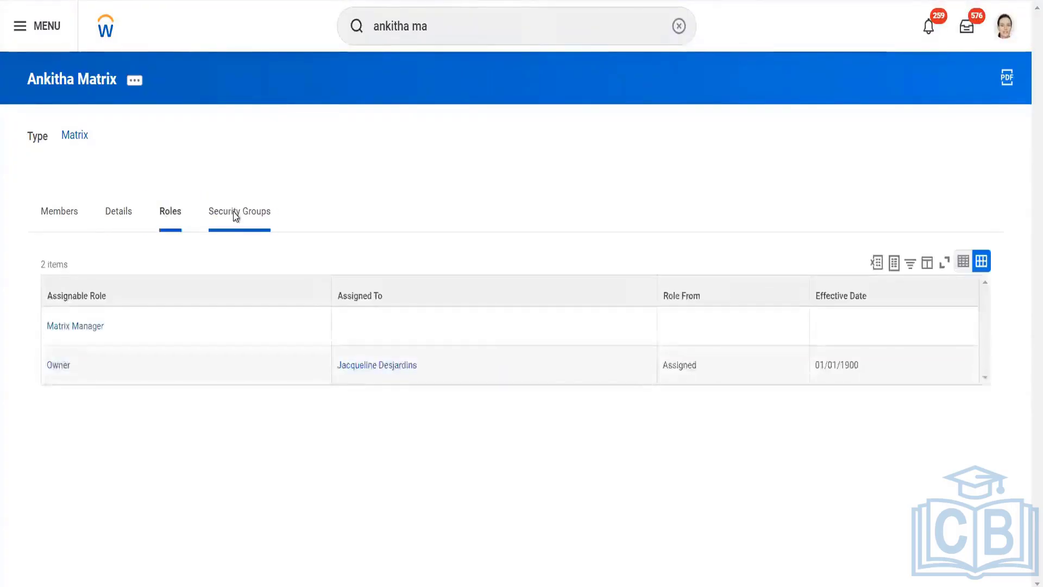
Recheck the matrix organization's availability and visibility details, and examine its role assignments against the member list
{"action": "left_click", "coordinate": [162, 222]}
{"action": "left_click", "coordinate": [130, 222]}
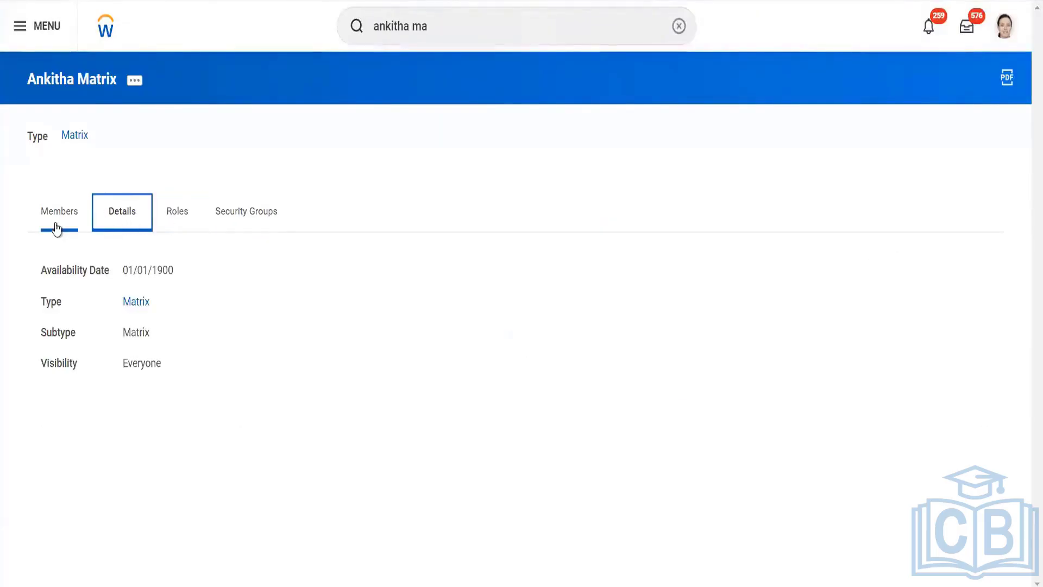
{"action": "left_click", "coordinate": [169, 233]}
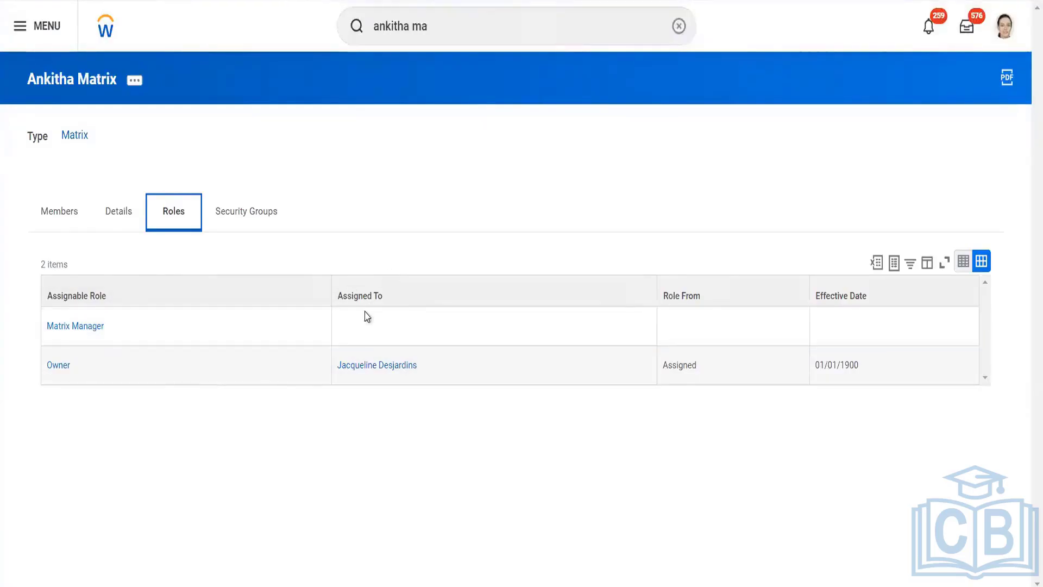
{"action": "left_click", "coordinate": [369, 322]}
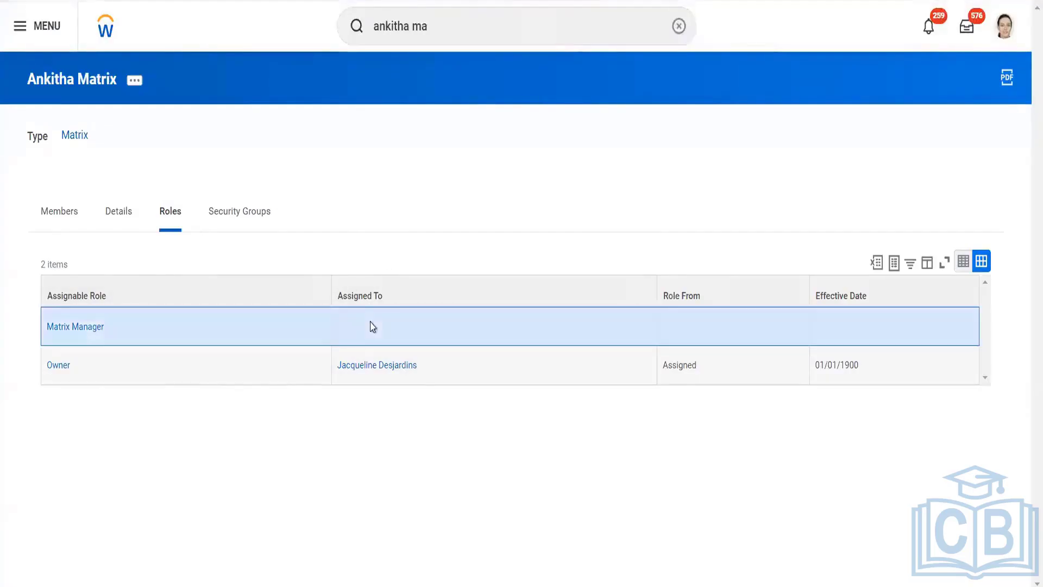
{"action": "left_click", "coordinate": [56, 212]}
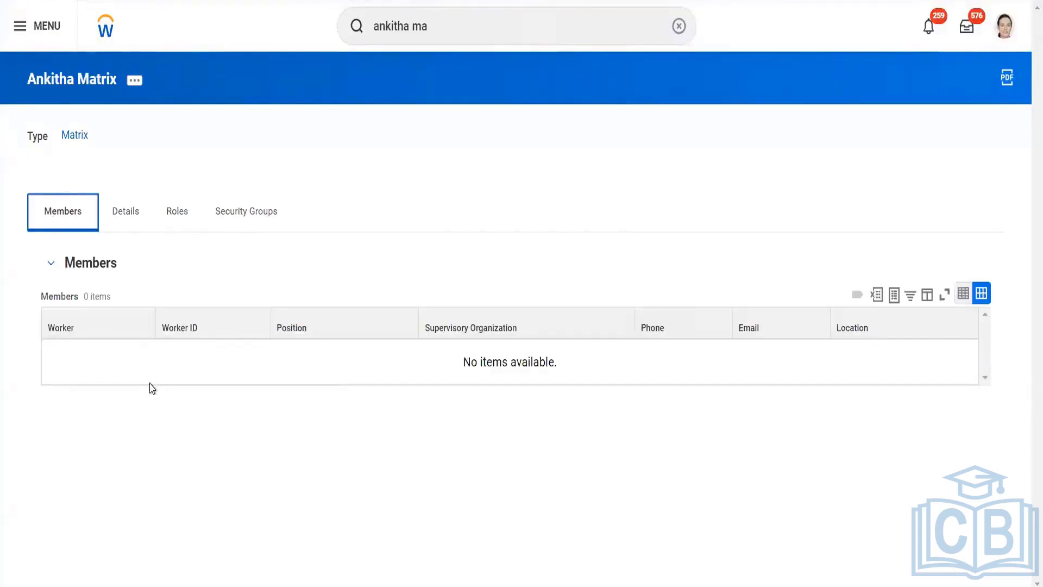
{"action": "left_click", "coordinate": [179, 209]}
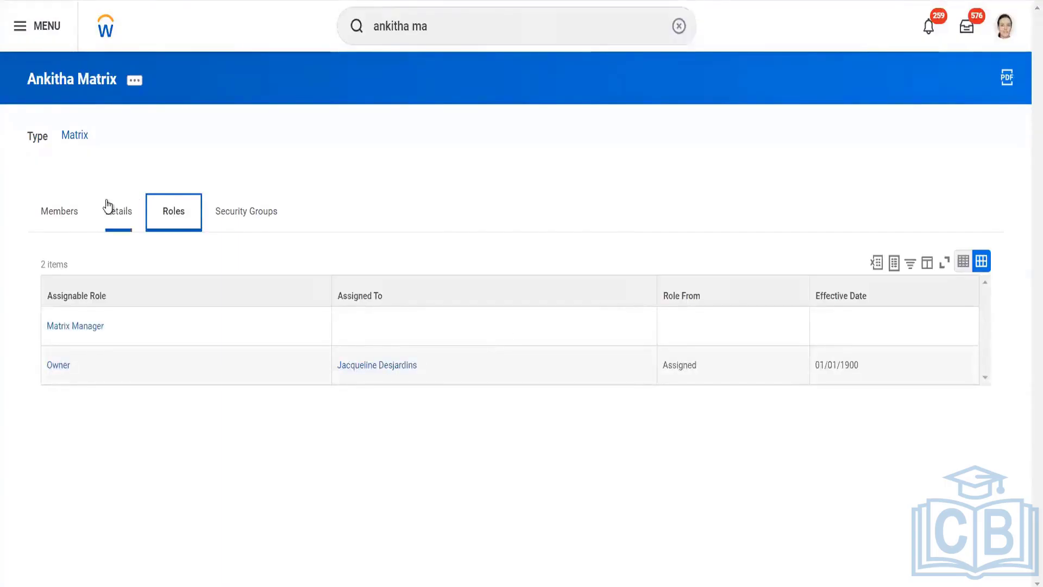
{"action": "left_click", "coordinate": [63, 214]}
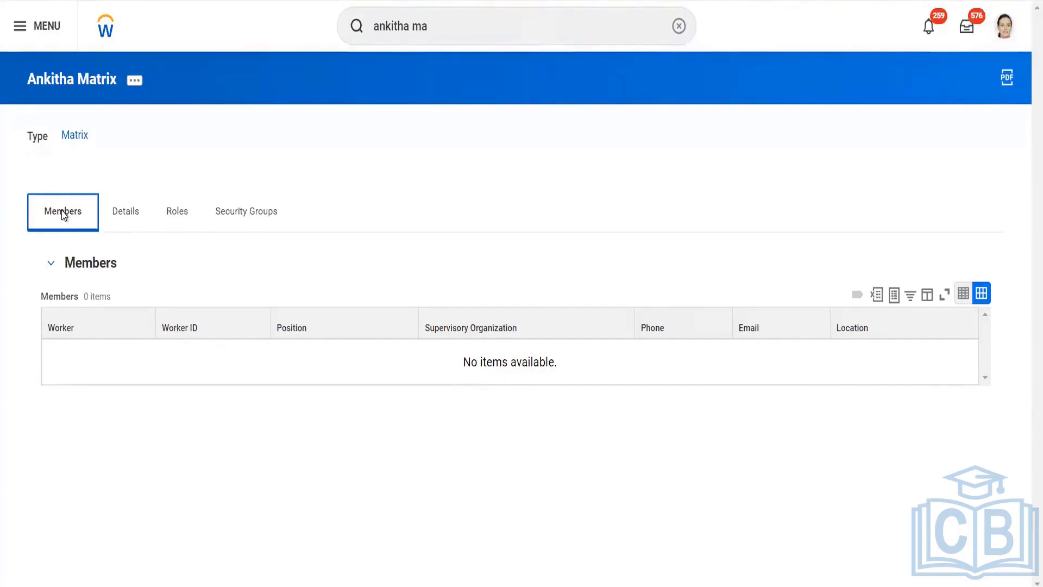
{"action": "left_click", "coordinate": [181, 218]}
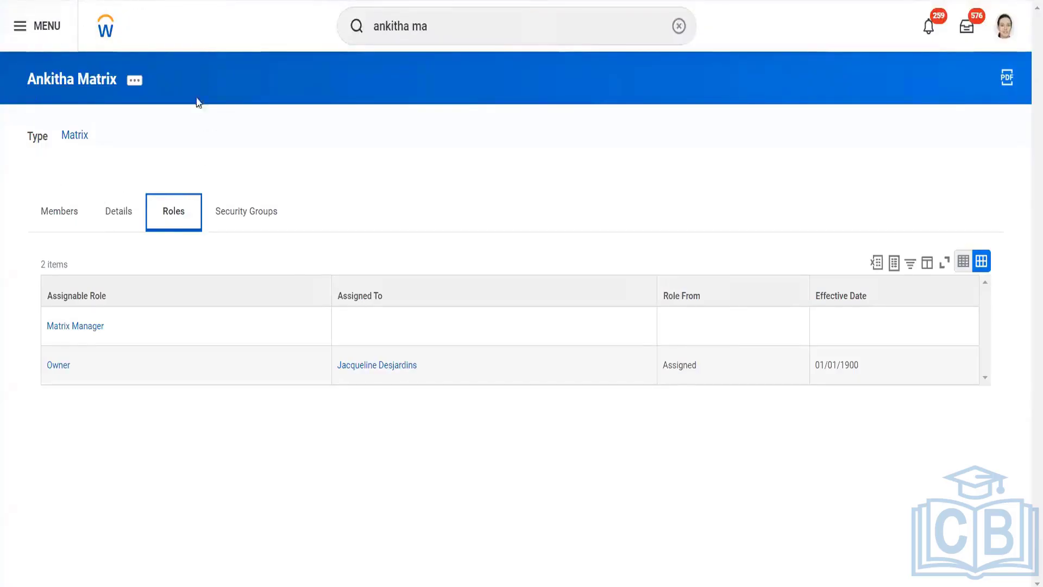
Look through the matrix organization's related actions, including the integration ID and organization options
{"action": "left_click", "coordinate": [131, 82]}
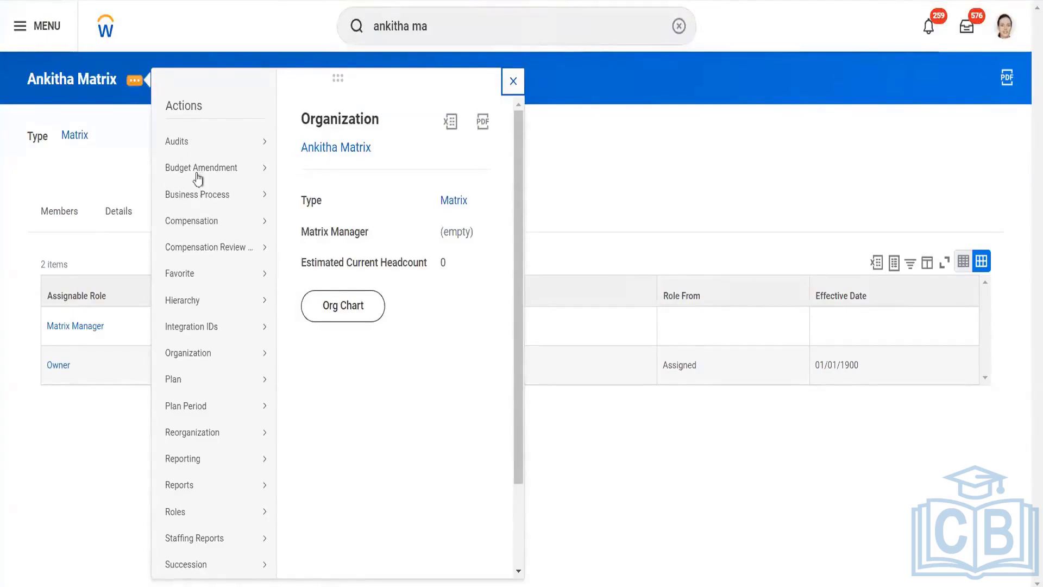
{"action": "mouse_move", "coordinate": [199, 306]}
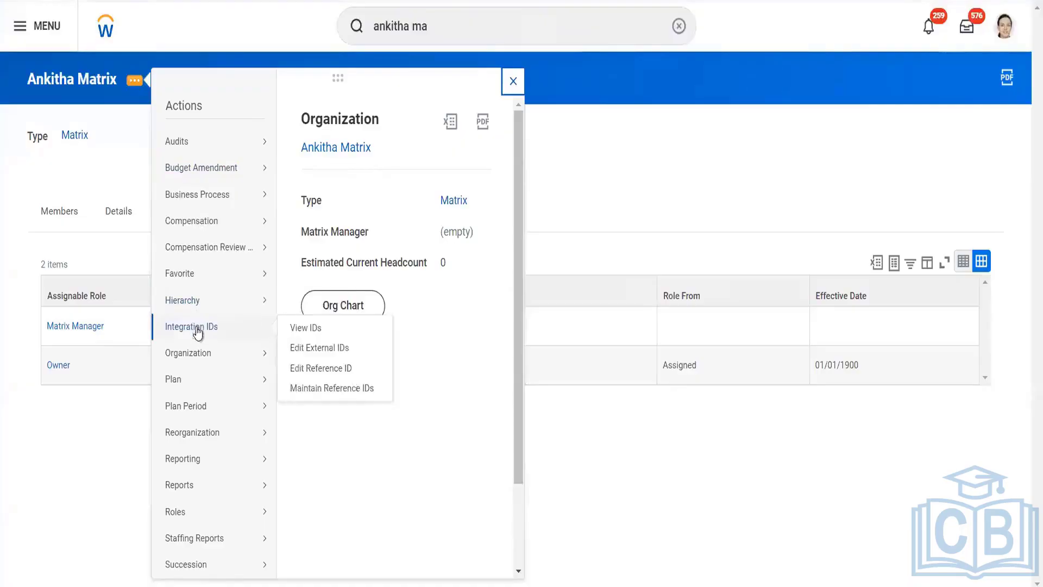
{"action": "mouse_move", "coordinate": [205, 366]}
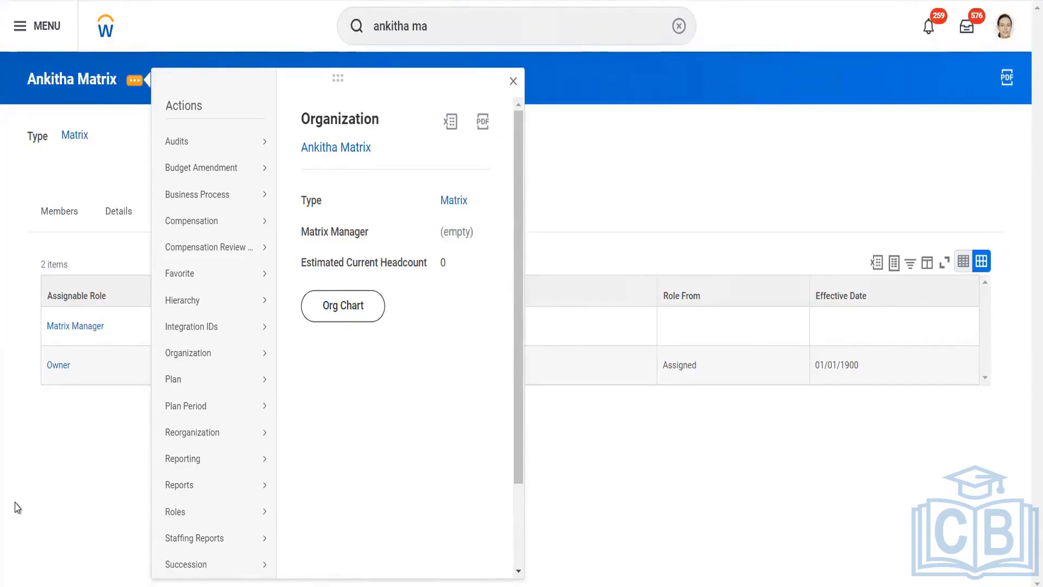
{"action": "left_click", "coordinate": [58, 466]}
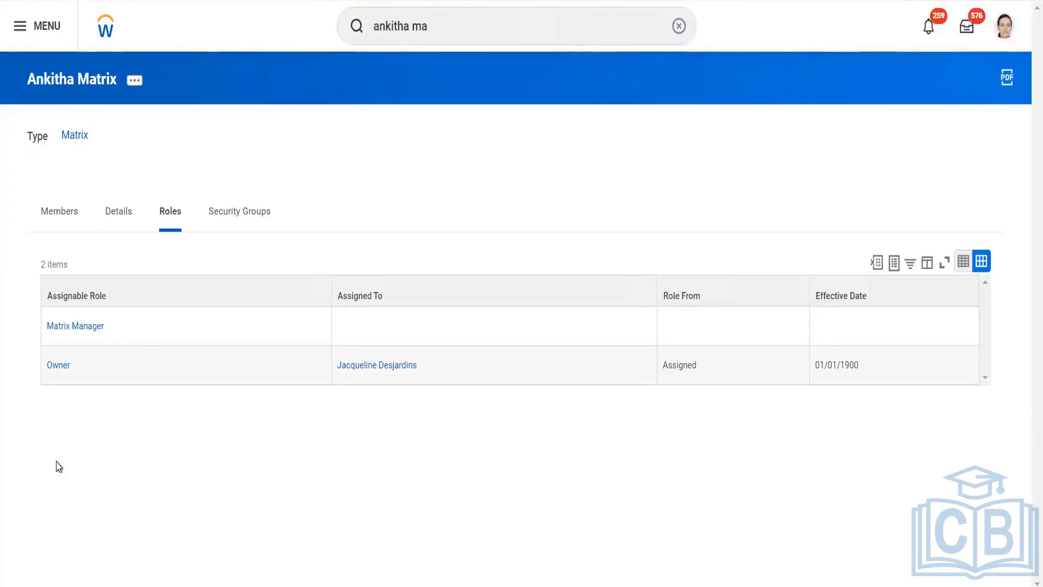
{"action": "left_click", "coordinate": [457, 25]}
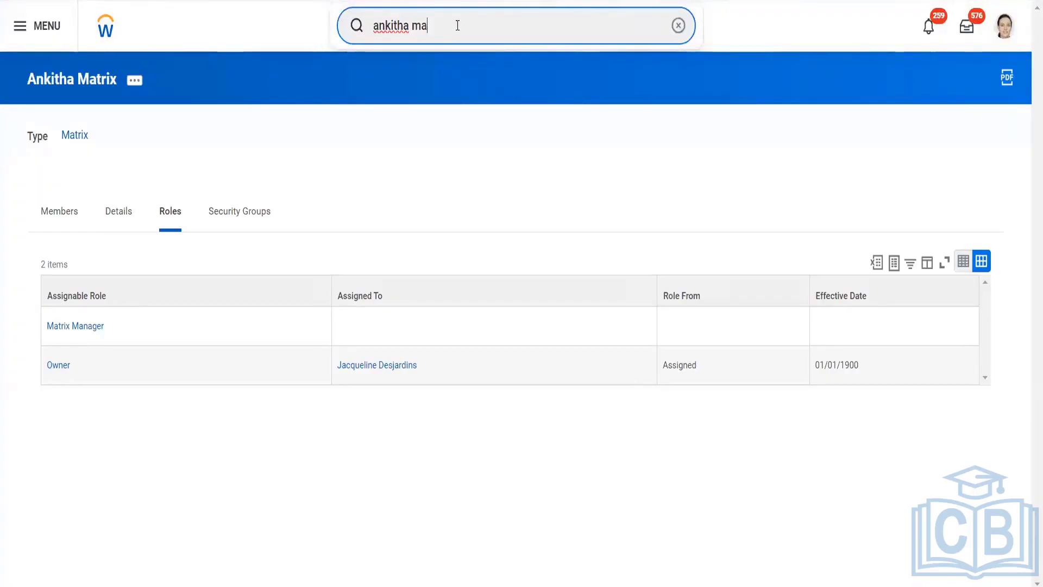
{"action": "key", "text": "ctrl+a"}
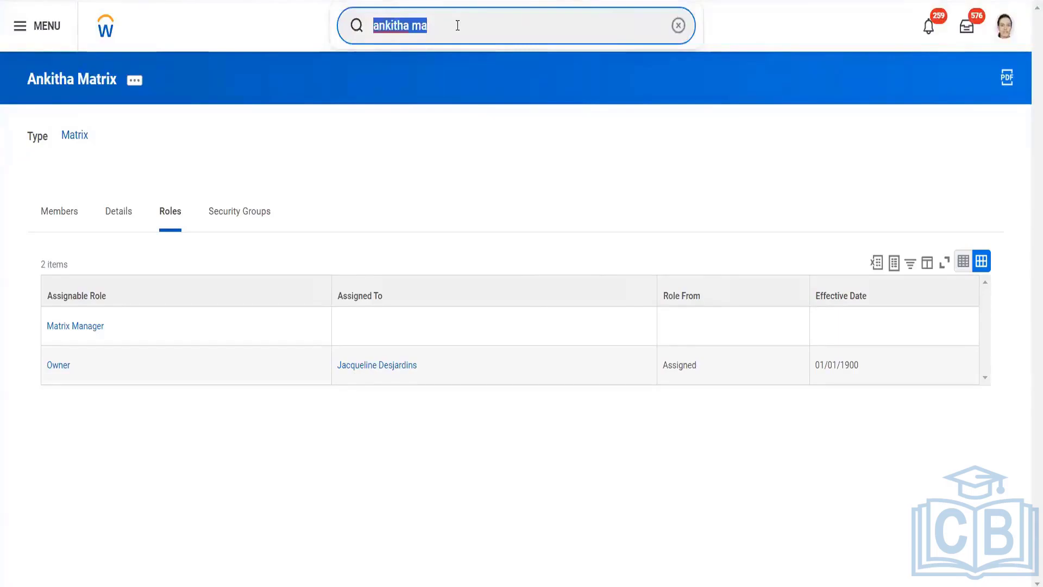
{"action": "type", "text": "sup"}
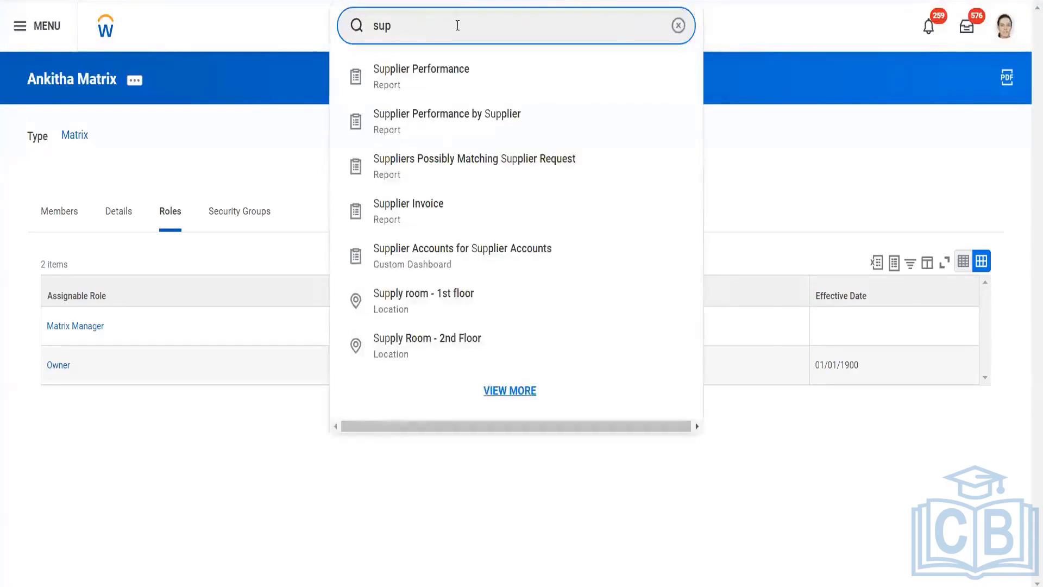
{"action": "type", "text": "erv"}
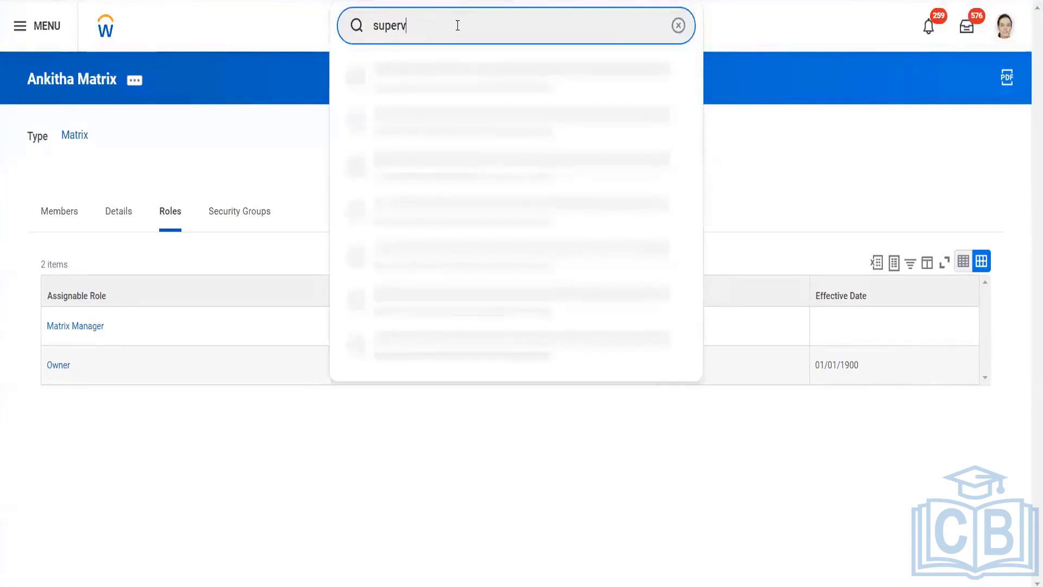
{"action": "type", "text": "isory"}
{"action": "key", "text": "BackSpace"}
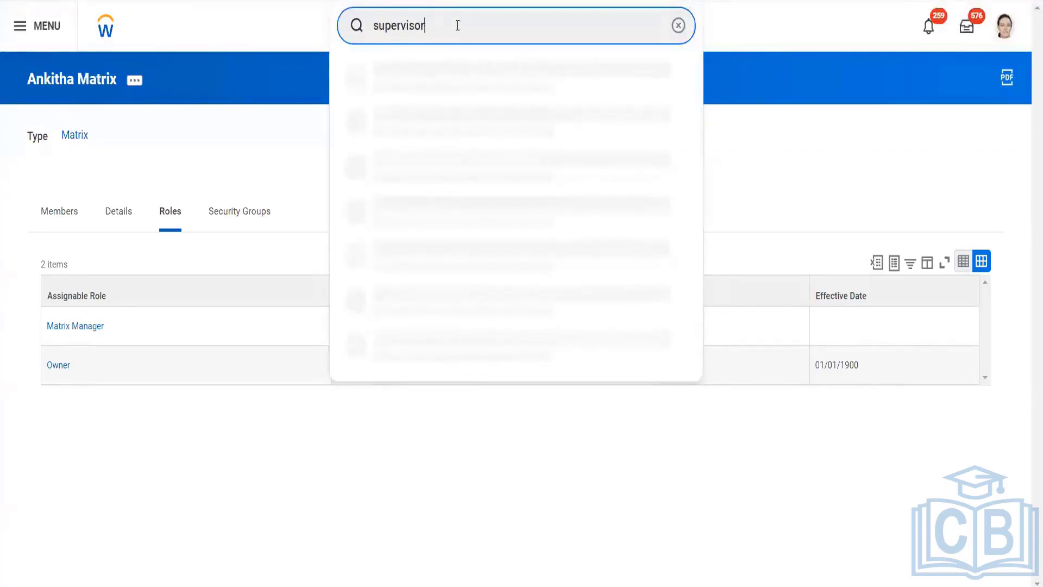
{"action": "key", "text": "ctrl+a"}
{"action": "key", "text": "BackSpace"}
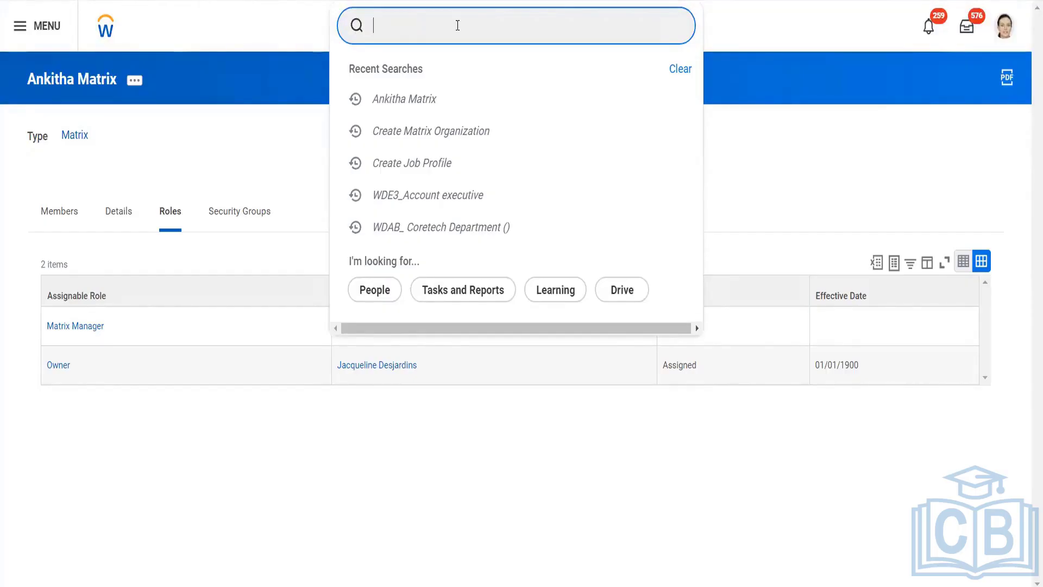
{"action": "left_click", "coordinate": [220, 43]}
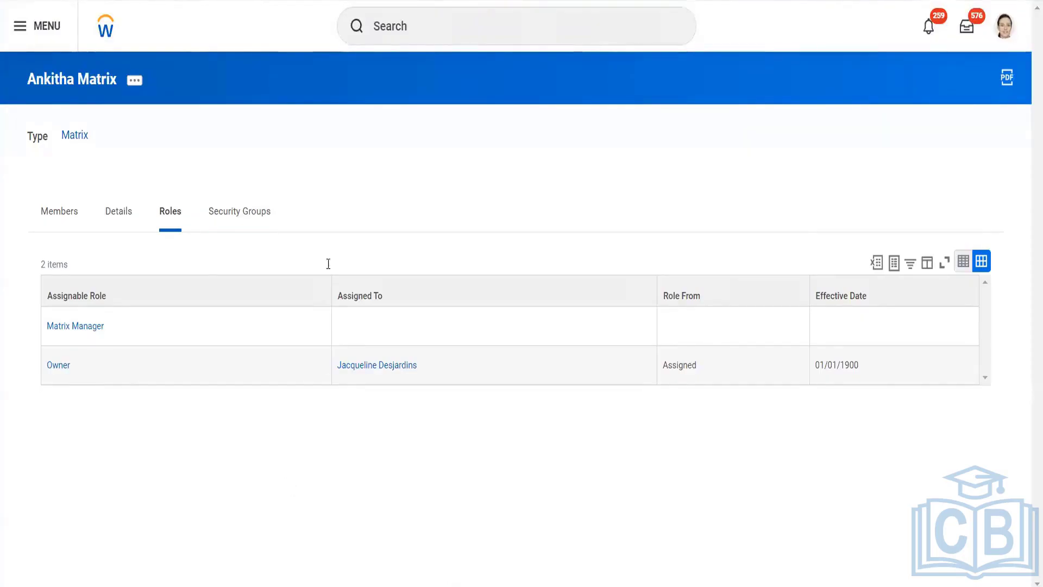
Switch to the blank Notepad document and add the headings "Position management" and "Job Management", separated by several blank lines
{"action": "key", "text": "alt+Tab"}
{"action": "key", "text": "ctrl+x"}
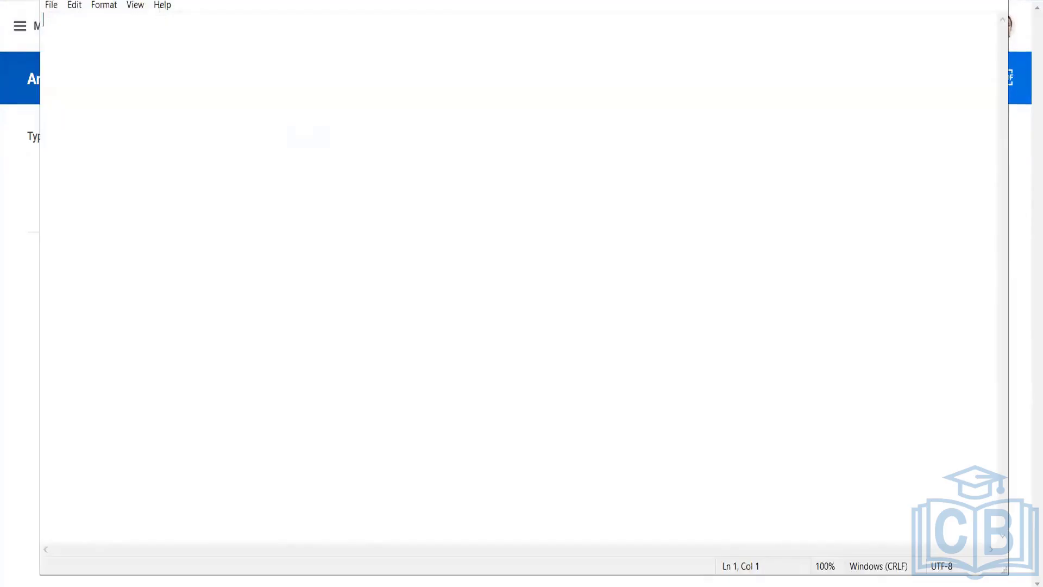
{"action": "type", "text": "Position management"}
{"action": "key", "text": "Return"}
{"action": "key", "text": "Return"}
{"action": "key", "text": "Return"}
{"action": "key", "text": "Return"}
{"action": "key", "text": "Return"}
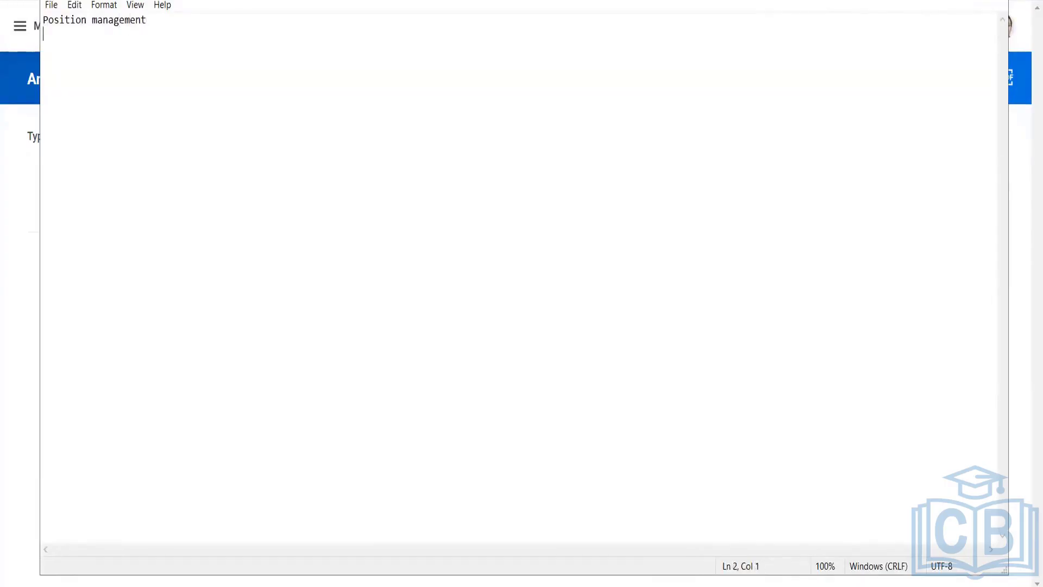
{"action": "type", "text": "Job Management"}
Add the note "Before hiring you haev to craete position" beneath the "Position management" heading, after a blank line
{"action": "left_click", "coordinate": [158, 20]}
{"action": "key", "text": "Return"}
{"action": "key", "text": "Return"}
{"action": "type", "text": "Befor"}
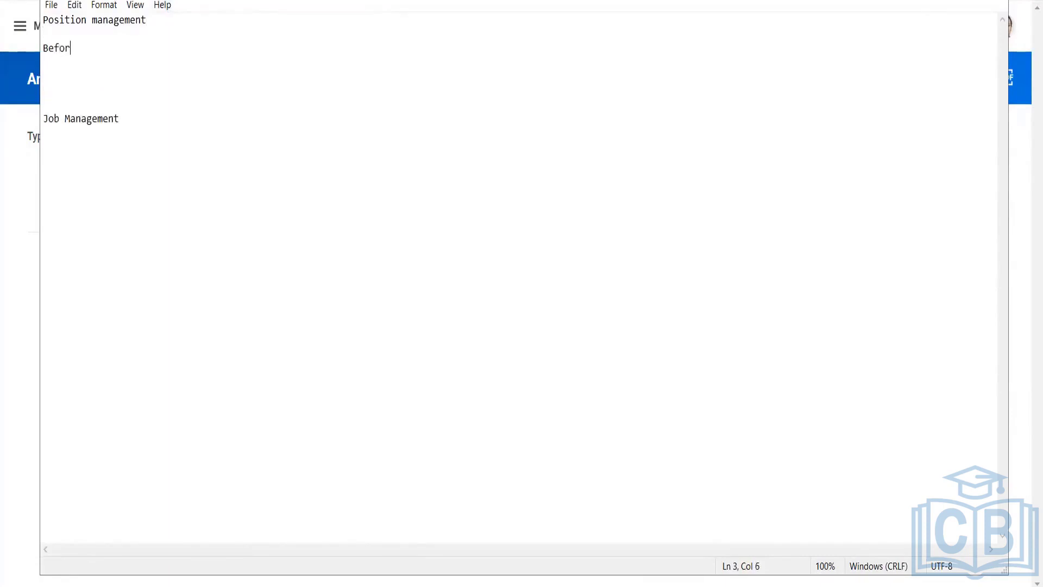
{"action": "type", "text": "e hiring you haev to craete "}
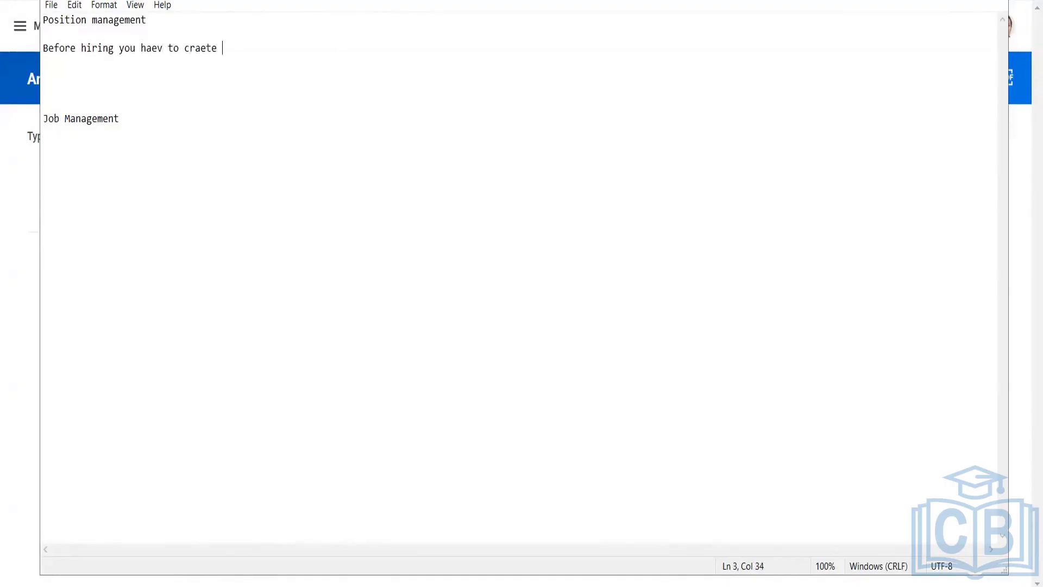
{"action": "type", "text": "position"}
Add the note "Before Hiring you ahev to set Hiring restrictions" beneath the "Job Management" heading, after a blank line
{"action": "left_click", "coordinate": [128, 119]}
{"action": "key", "text": "Return"}
{"action": "key", "text": "Return"}
{"action": "type", "text": "Before Hir"}
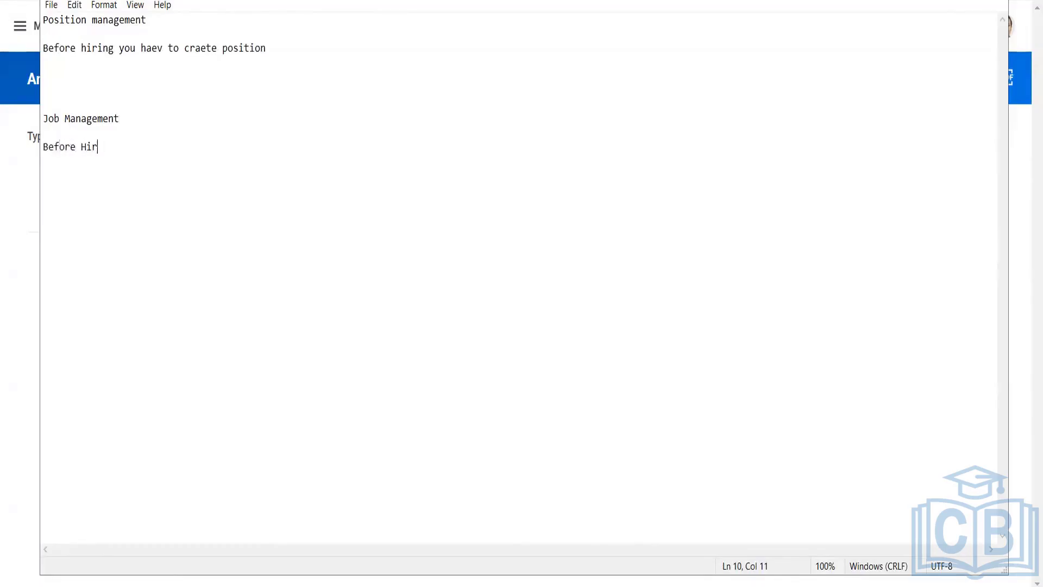
{"action": "type", "text": "ing you ahev to set Hirin"}
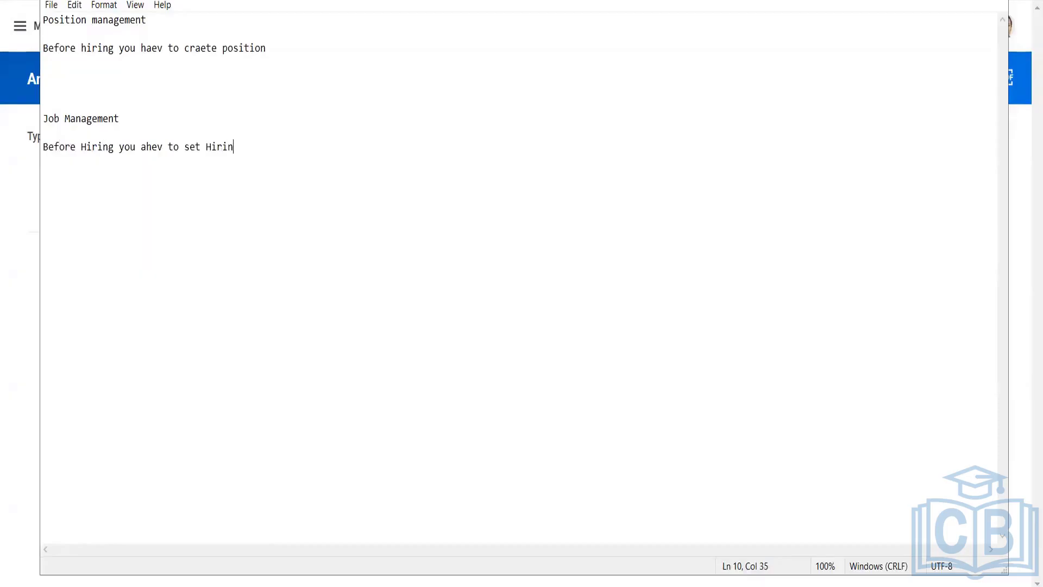
{"action": "type", "text": "g restrictions"}
Add the line "No position is needed" directly below the hiring restrictions note under "Job Management"
{"action": "left_click", "coordinate": [278, 49]}
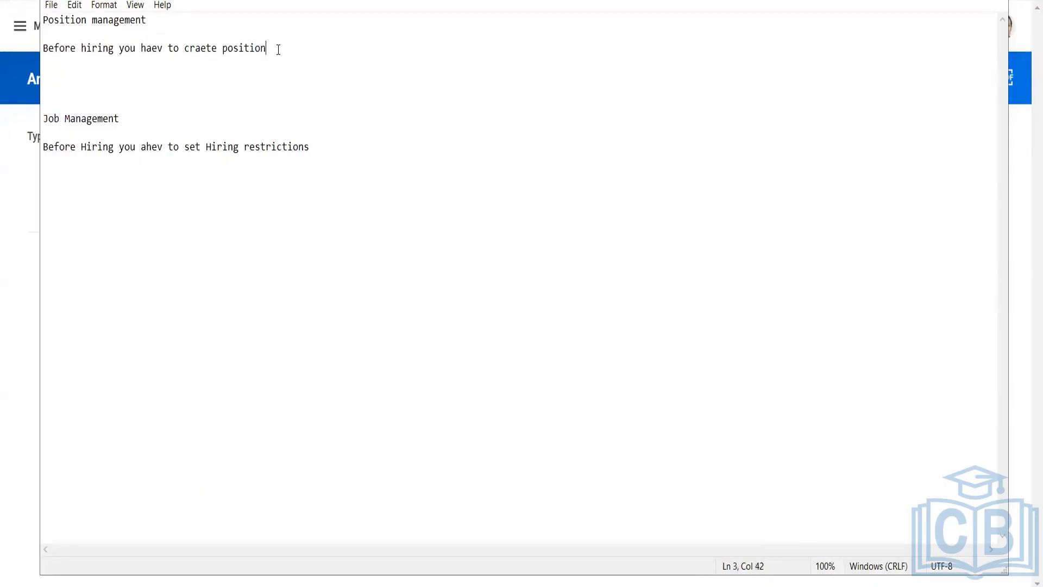
{"action": "key", "text": "Return"}
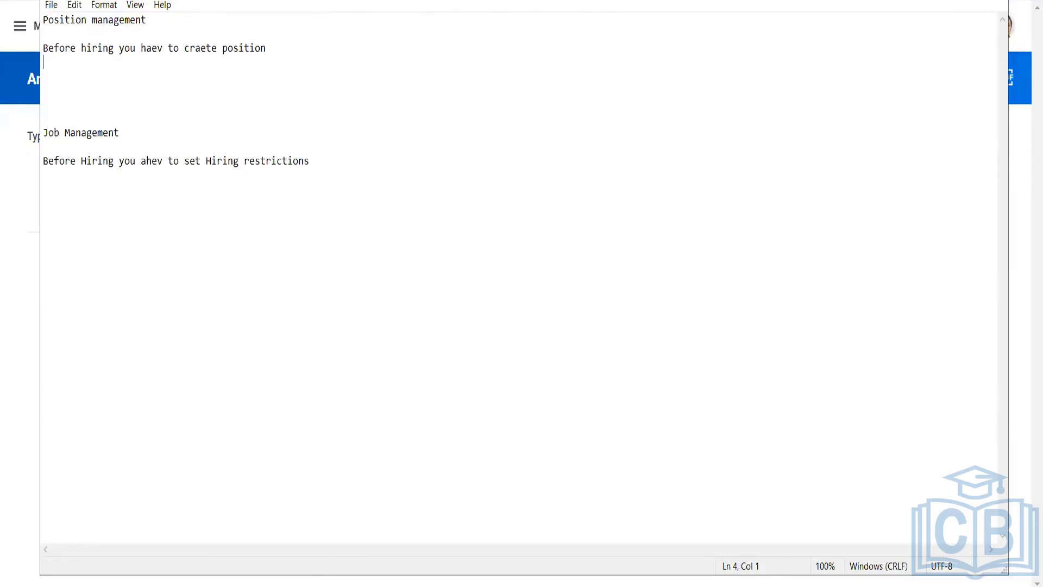
{"action": "key", "text": "Return"}
{"action": "type", "text": "Nop"}
{"action": "key", "text": "BackSpace"}
{"action": "type", "text": "position is needed"}
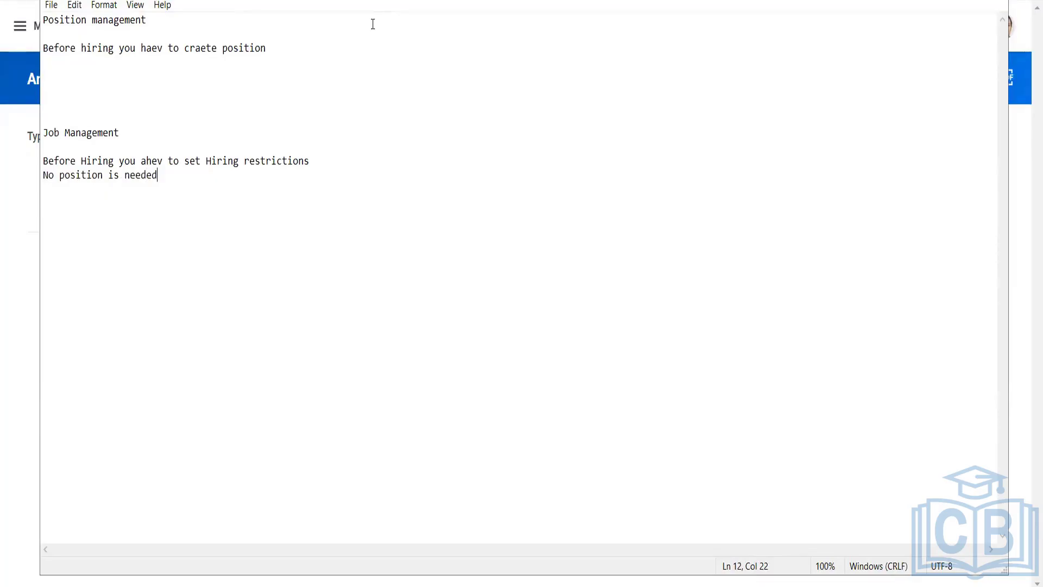
Add the line "psoition is open till manually closed" directly below the first note under "Position management"
{"action": "left_click", "coordinate": [373, 48]}
{"action": "key", "text": "Return"}
{"action": "type", "text": "psotio"}
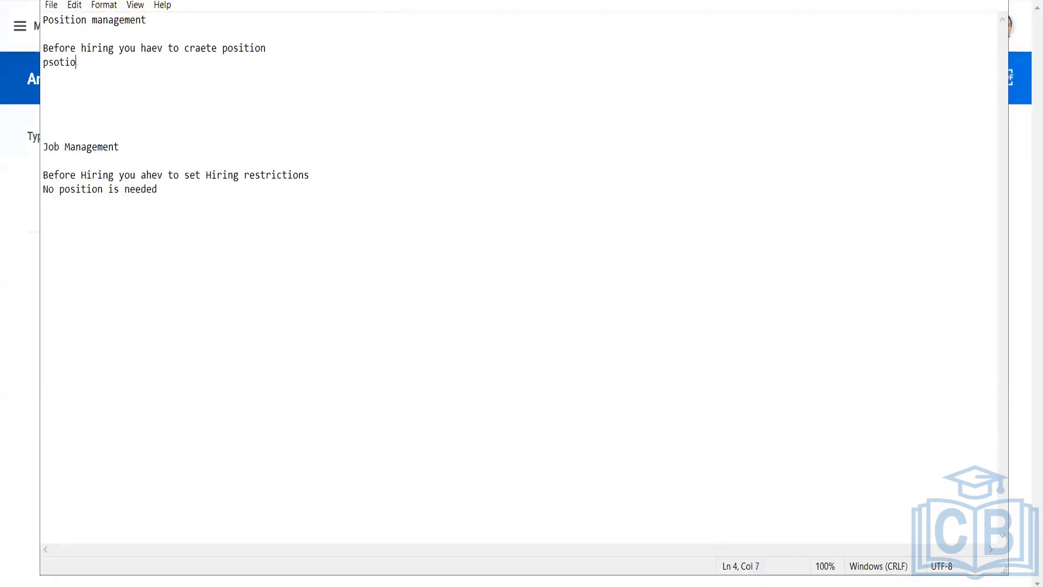
{"action": "type", "text": "n"}
{"action": "key", "text": "BackSpace"}
{"action": "key", "text": "BackSpace"}
{"action": "key", "text": "BackSpace"}
{"action": "key", "text": "BackSpace"}
{"action": "key", "text": "BackSpace"}
{"action": "key", "text": "BackSpace"}
{"action": "key", "text": "BackSpace"}
{"action": "key", "text": "BackSpace"}
{"action": "type", "text": "osition"}
{"action": "key", "text": "BackSpace"}
{"action": "key", "text": "BackSpace"}
{"action": "key", "text": "BackSpace"}
{"action": "key", "text": "BackSpace"}
{"action": "key", "text": "BackSpace"}
{"action": "key", "text": "BackSpace"}
{"action": "key", "text": "BackSpace"}
{"action": "type", "text": "psoition"}
{"action": "type", "text": "is open till "}
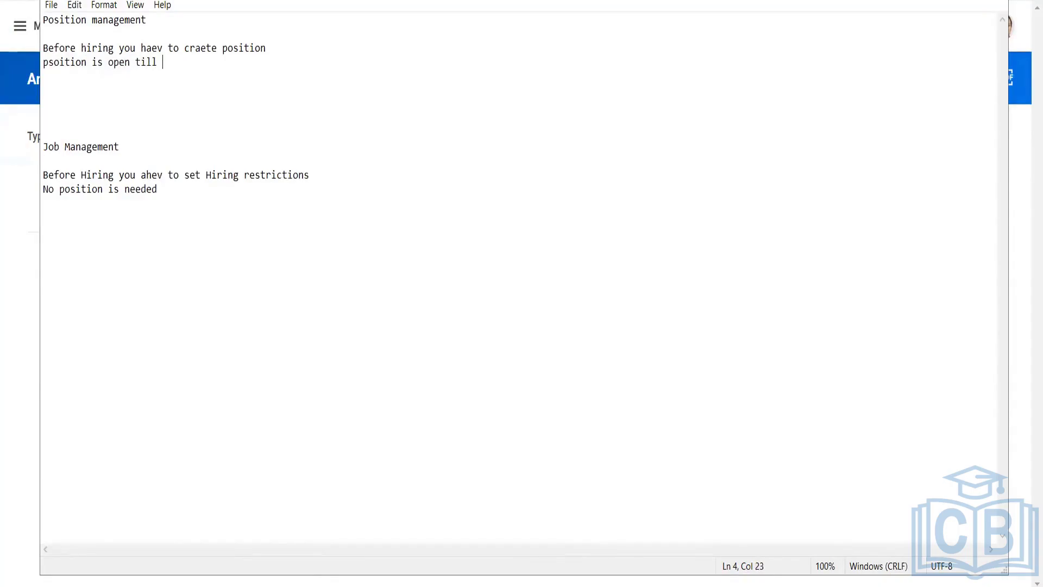
{"action": "type", "text": "manually closed"}
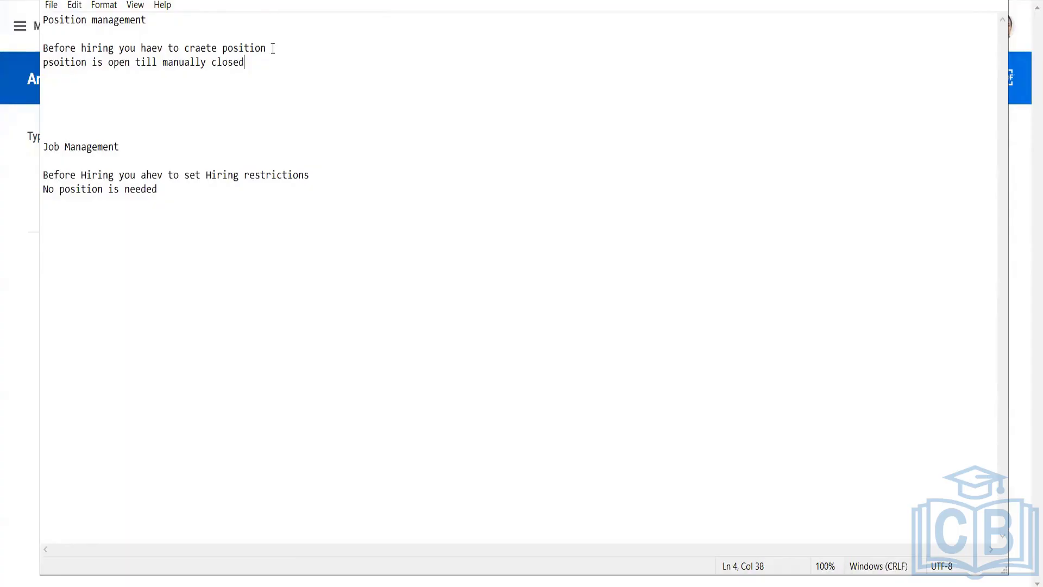
Add the line "No limits ont he jobs to craeted" at the end of the "Job Management" notes
{"action": "key", "text": "Down"}
{"action": "key", "text": "Down"}
{"action": "key", "text": "Down"}
{"action": "key", "text": "Down"}
{"action": "key", "text": "Down"}
{"action": "key", "text": "Down"}
{"action": "key", "text": "Down"}
{"action": "key", "text": "Down"}
{"action": "key", "text": "Down"}
{"action": "left_click", "coordinate": [166, 197]}
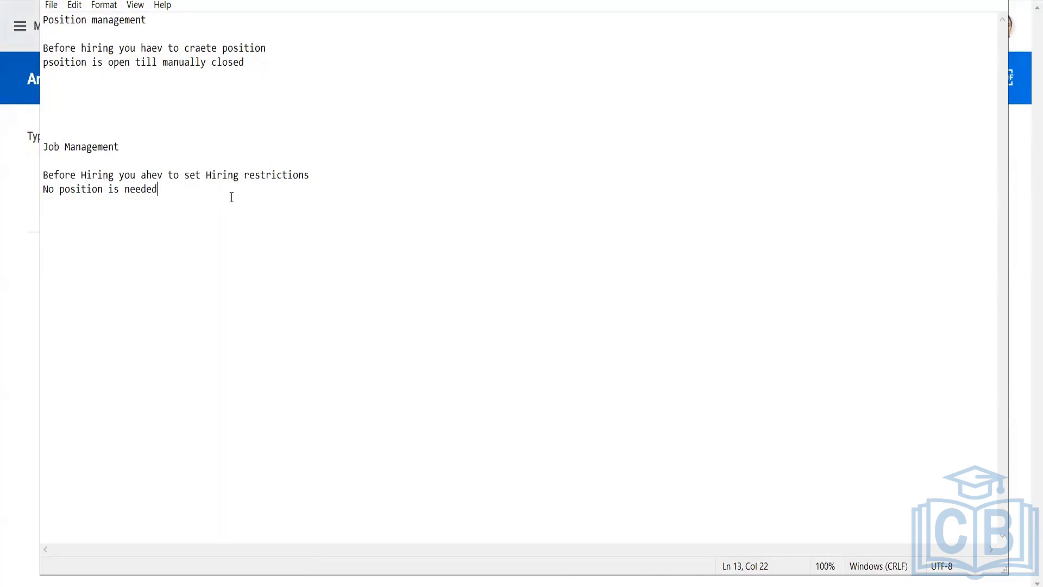
{"action": "key", "text": "Return"}
{"action": "type", "text": "No limits ont he jobs"}
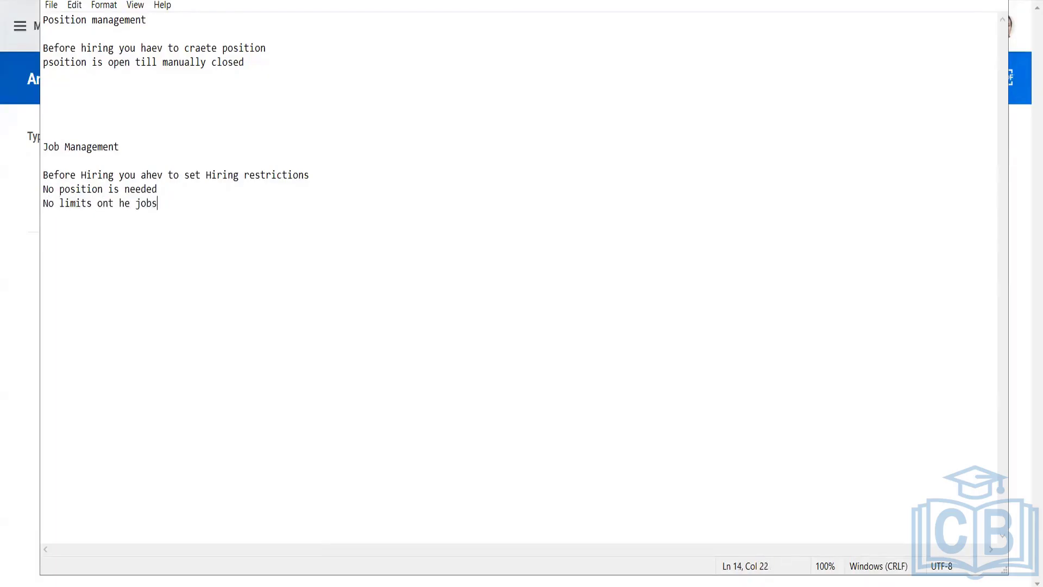
{"action": "type", "text": " to craeted"}
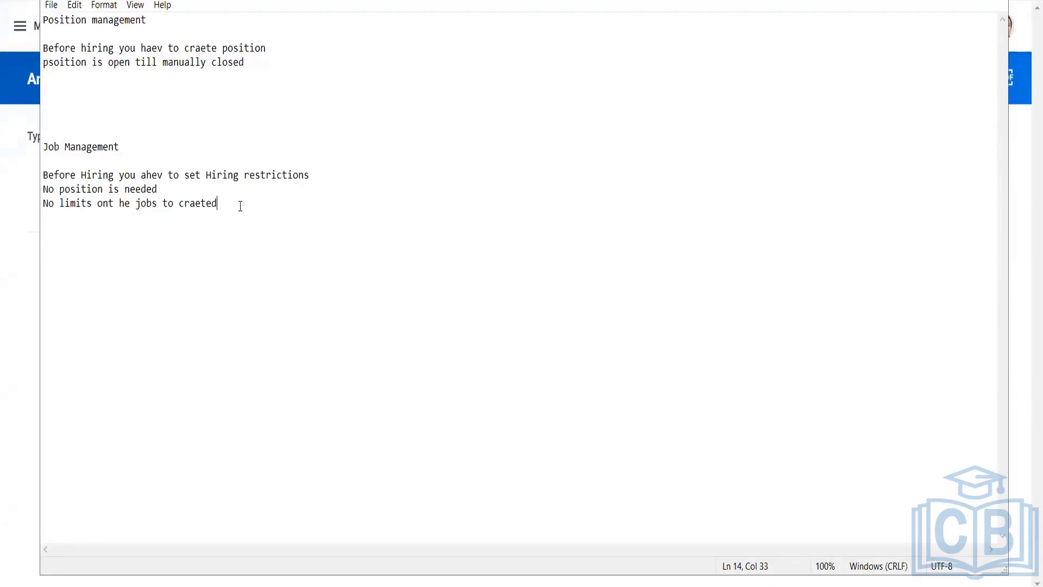
Switch to Workday and try a supervisory organization search using the "sup:" prefix followed by the person's first name
{"action": "left_click", "coordinate": [245, 61]}
{"action": "left_click", "coordinate": [4, 180]}
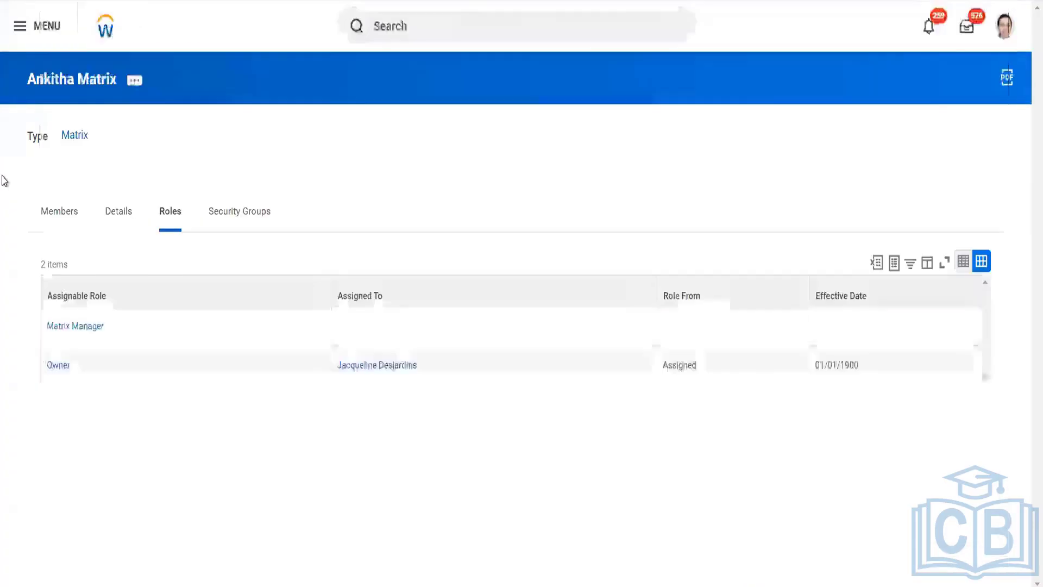
{"action": "left_click", "coordinate": [449, 33]}
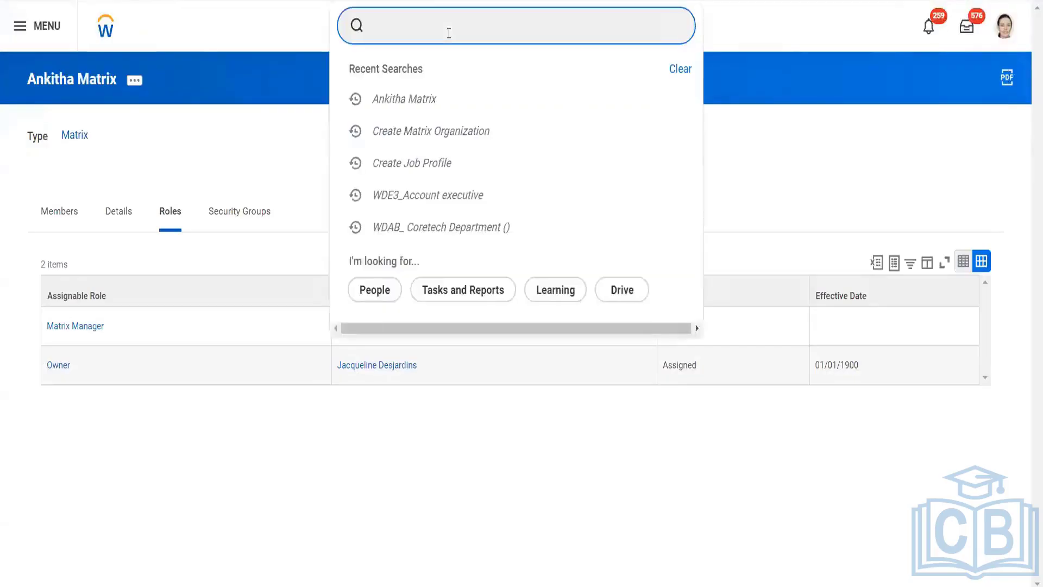
{"action": "type", "text": "sup: "}
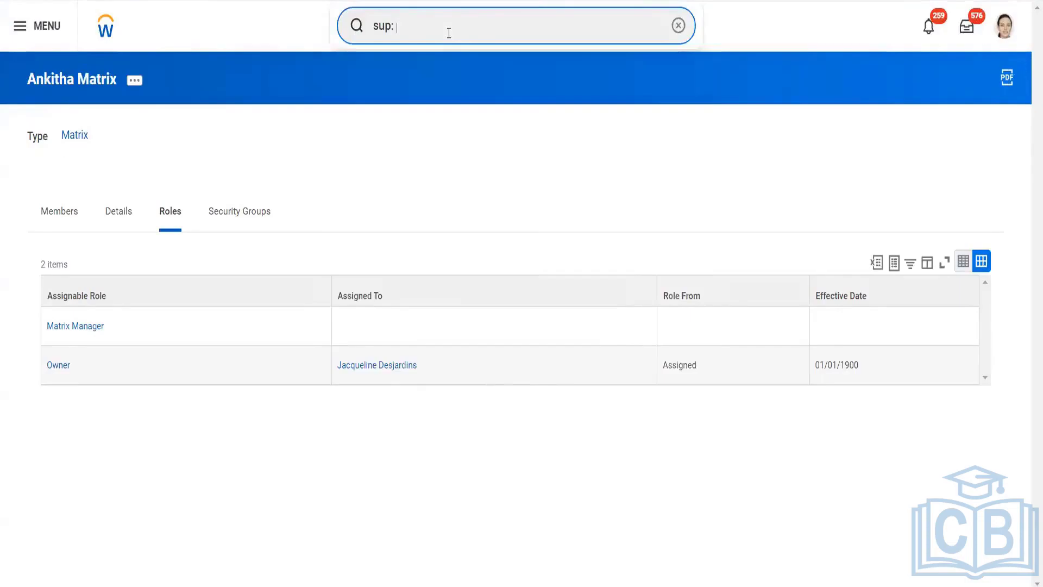
{"action": "type", "text": "ankitha"}
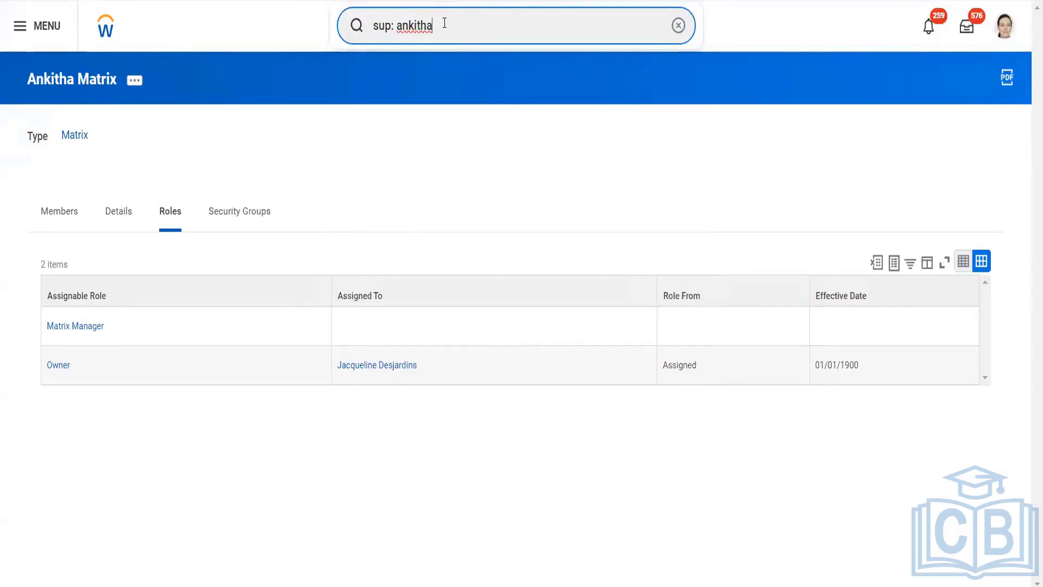
{"action": "key", "text": "BackSpace"}
{"action": "key", "text": "BackSpace"}
{"action": "key", "text": "BackSpace"}
{"action": "key", "text": "BackSpace"}
{"action": "key", "text": "BackSpace"}
{"action": "key", "text": "BackSpace"}
{"action": "key", "text": "BackSpace"}
{"action": "key", "text": "BackSpace"}
{"action": "key", "text": "BackSpace"}
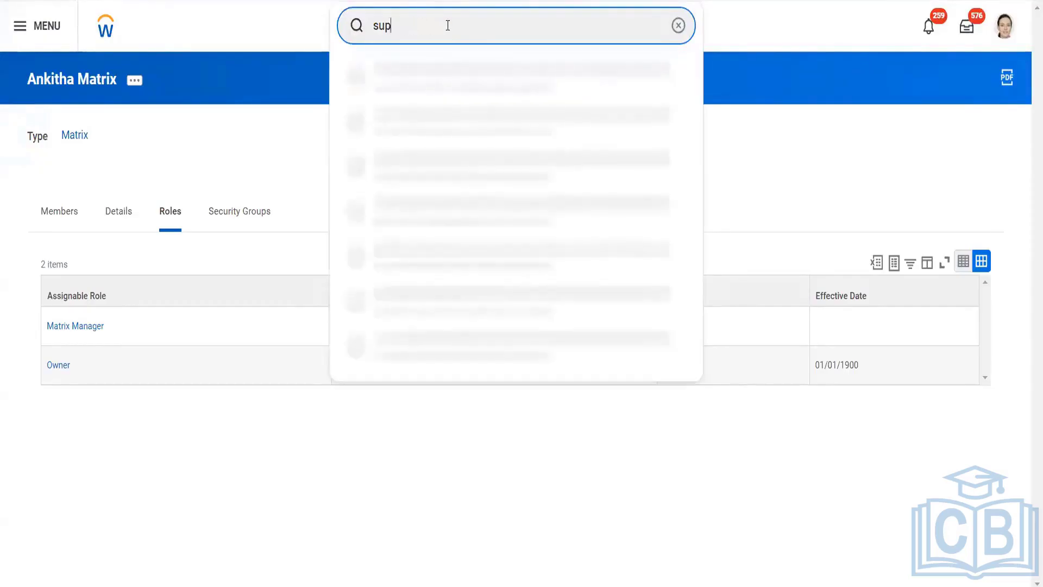
{"action": "key", "text": "BackSpace"}
{"action": "key", "text": "BackSpace"}
{"action": "key", "text": "BackSpace"}
{"action": "type", "text": "sup"}
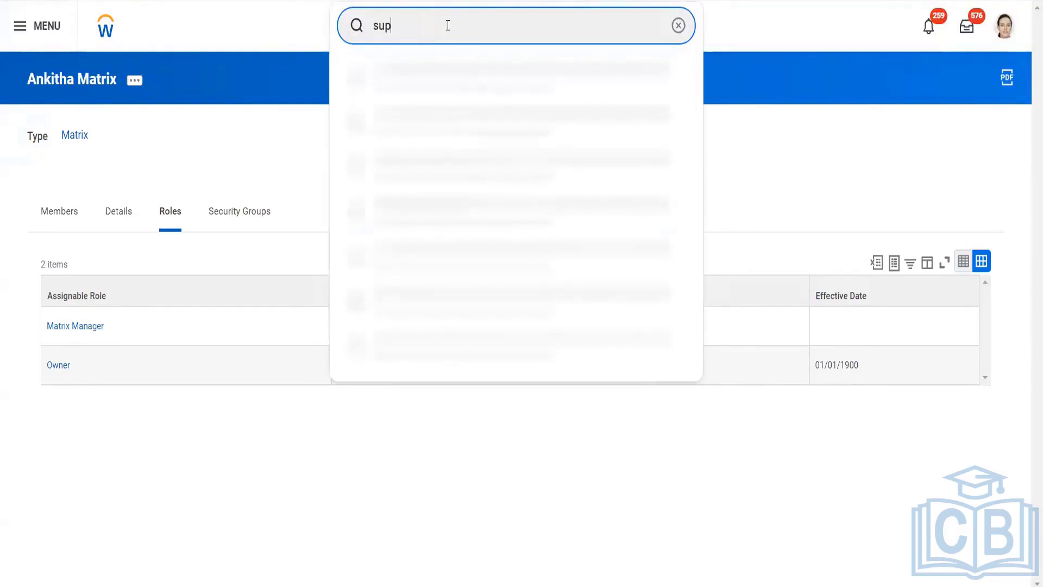
{"action": "type", "text": ": ankitha"}
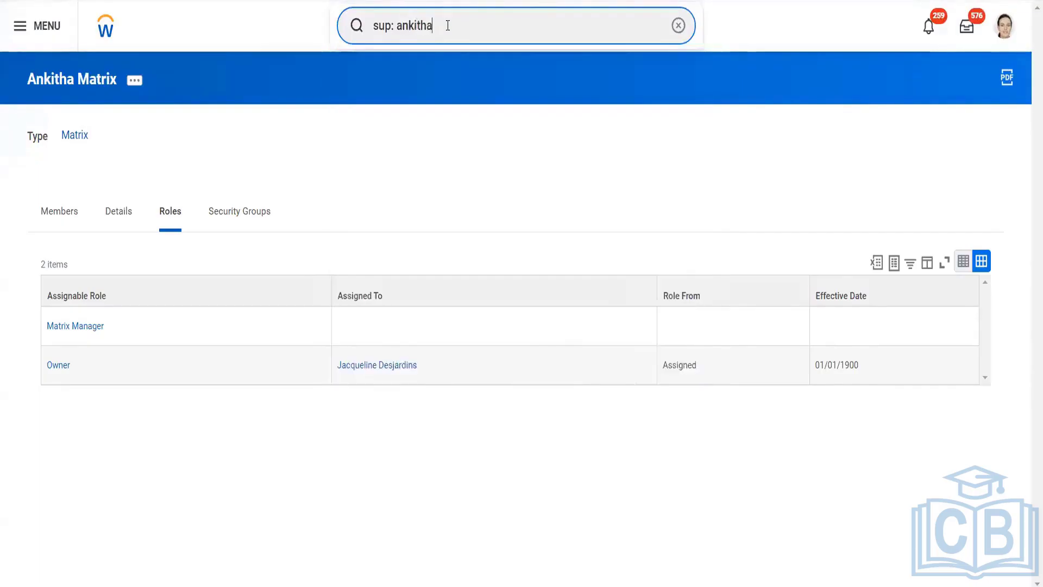
Clear the supervisory organization search text and return to the home page
{"action": "key", "text": "BackSpace"}
{"action": "key", "text": "BackSpace"}
{"action": "key", "text": "BackSpace"}
{"action": "key", "text": "BackSpace"}
{"action": "key", "text": "BackSpace"}
{"action": "key", "text": "BackSpace"}
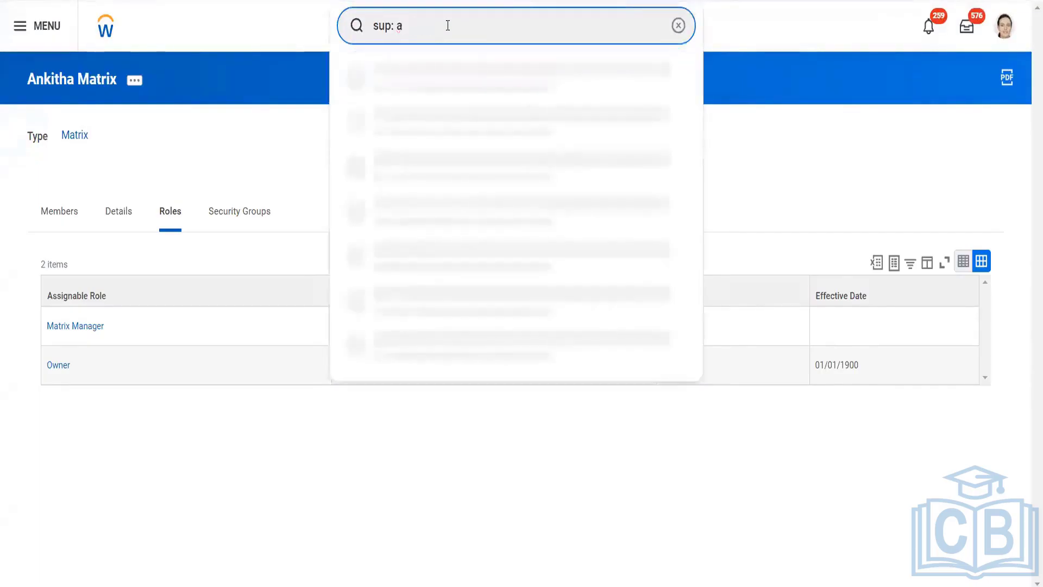
{"action": "key", "text": "BackSpace"}
{"action": "key", "text": "BackSpace"}
{"action": "key", "text": "BackSpace"}
{"action": "key", "text": "BackSpace"}
{"action": "key", "text": "BackSpace"}
{"action": "key", "text": "BackSpace"}
{"action": "left_click", "coordinate": [109, 29]}
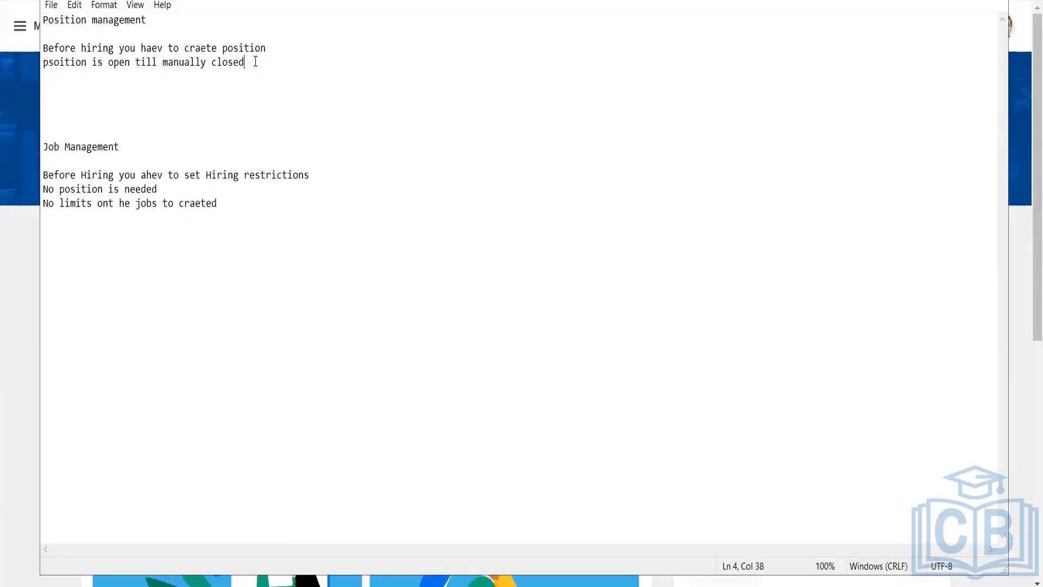
In the Notepad notes, reduce the gap above the "Job Management" heading to three blank lines
{"action": "key", "text": "Return"}
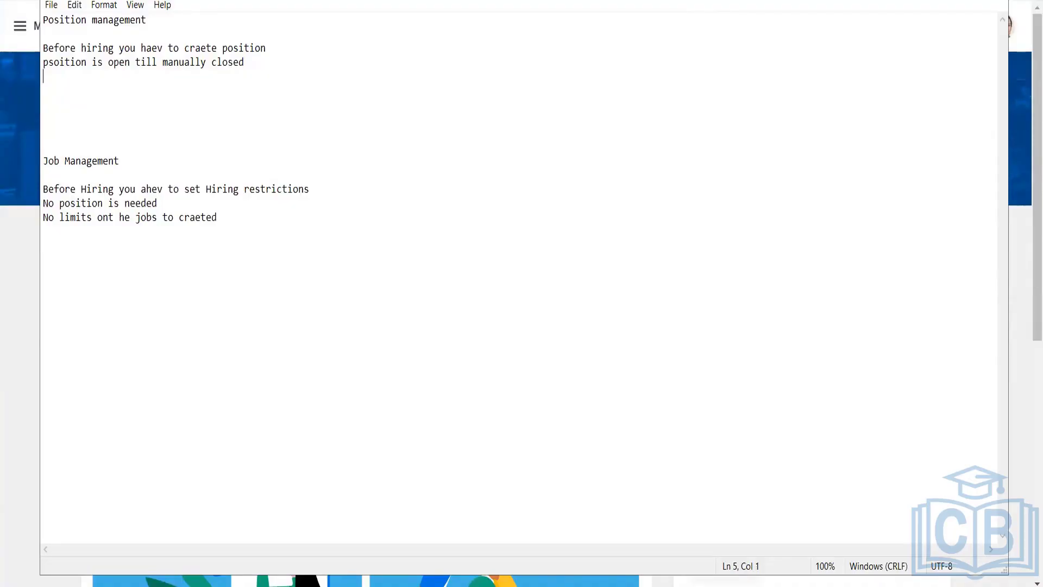
{"action": "key", "text": "Return"}
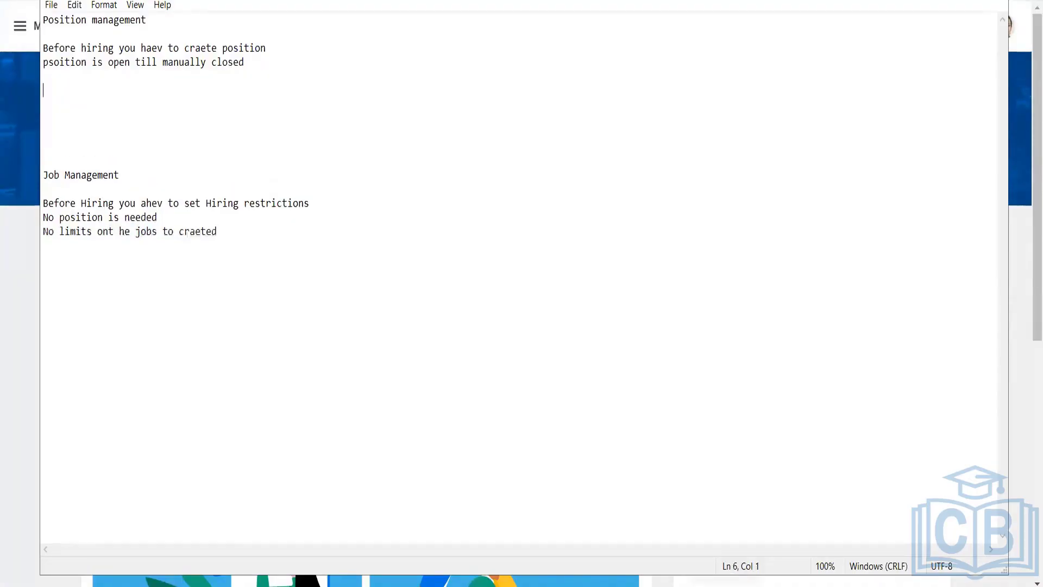
{"action": "key", "text": "Delete"}
{"action": "key", "text": "Delete"}
{"action": "key", "text": "Delete"}
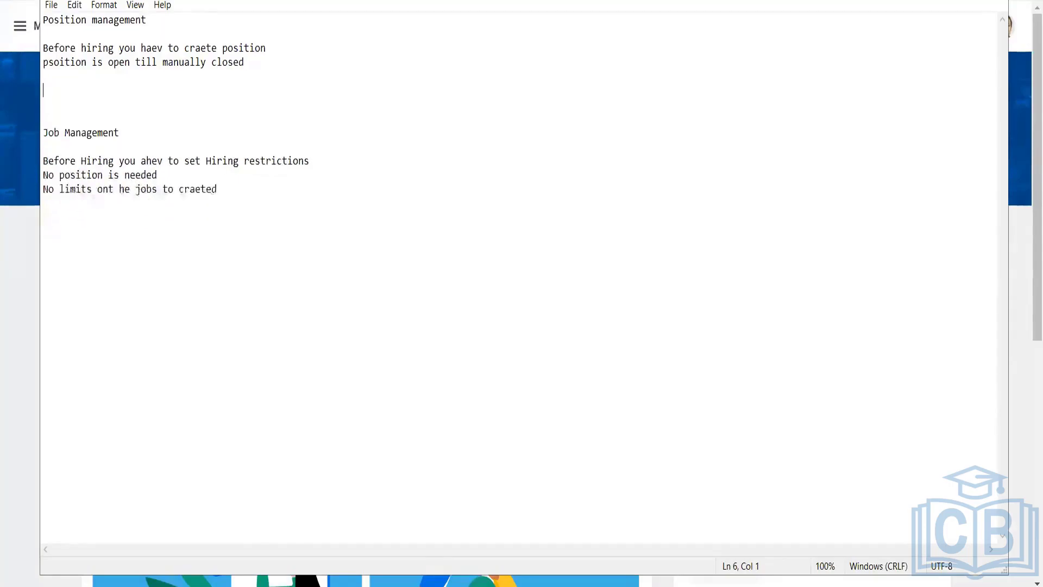
{"action": "key", "text": "Up"}
{"action": "key", "text": "Delete"}
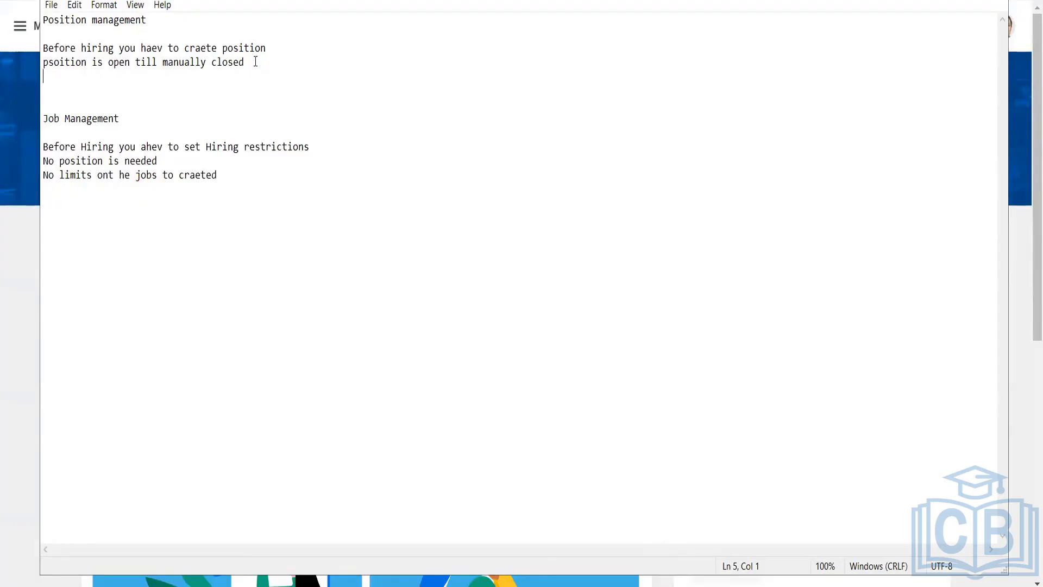
{"action": "key", "text": "Delete"}
{"action": "key", "text": "Return"}
{"action": "left_click", "coordinate": [233, 170]}
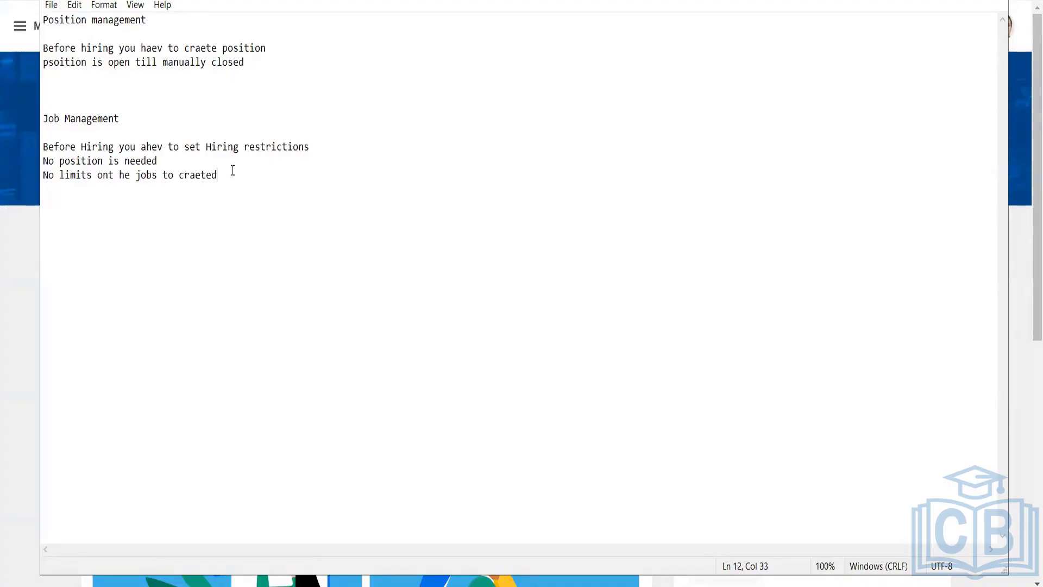
{"action": "left_click", "coordinate": [250, 49]}
{"action": "left_click", "coordinate": [251, 66]}
{"action": "key", "text": "Return"}
{"action": "type", "text": "M"}
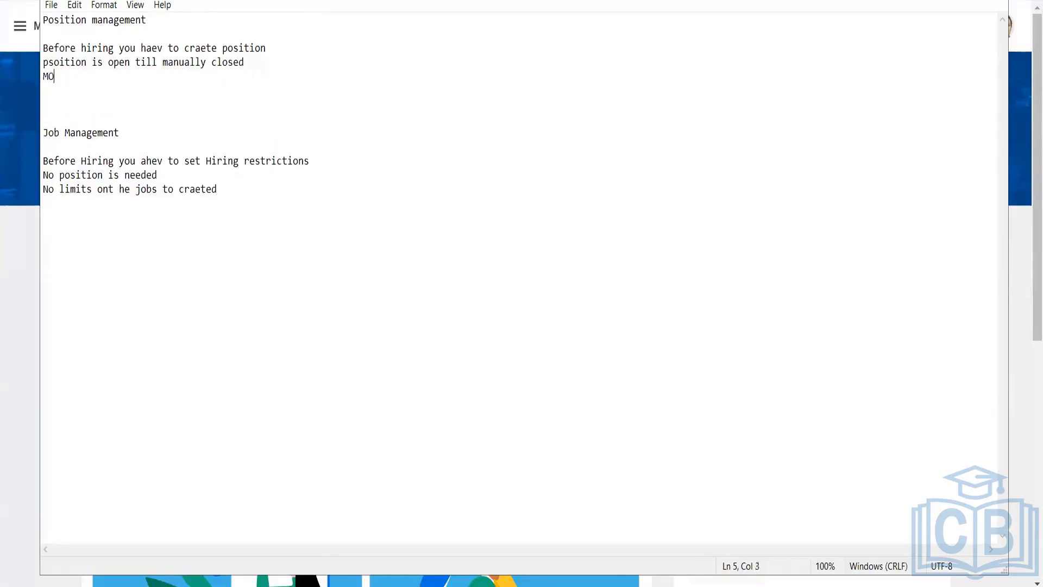
{"action": "key", "text": "BackSpace"}
Switch to Workday and open the signed-in worker's profile from the account menu
{"action": "left_click", "coordinate": [2, 292]}
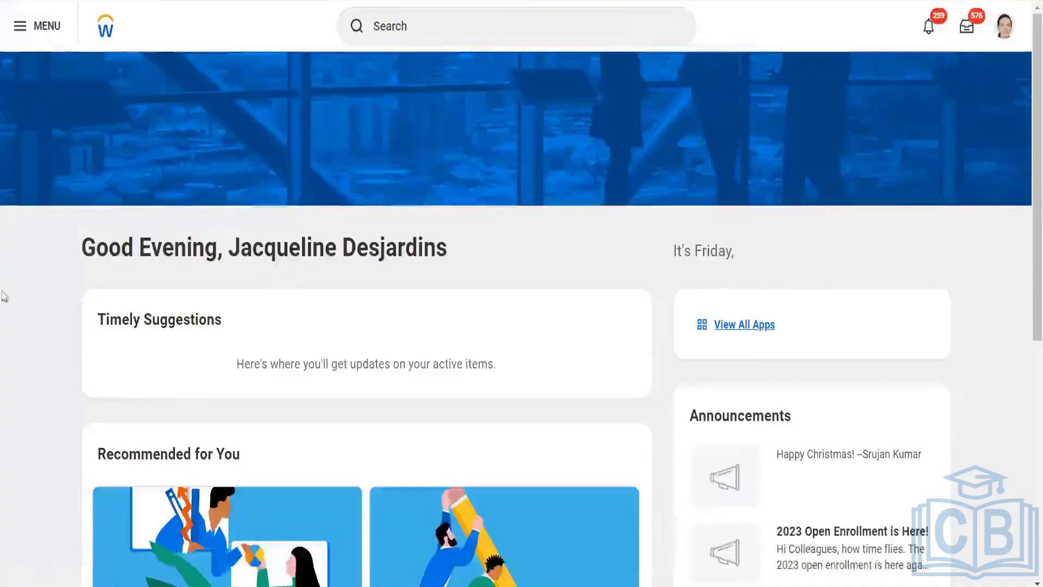
{"action": "left_click", "coordinate": [390, 21]}
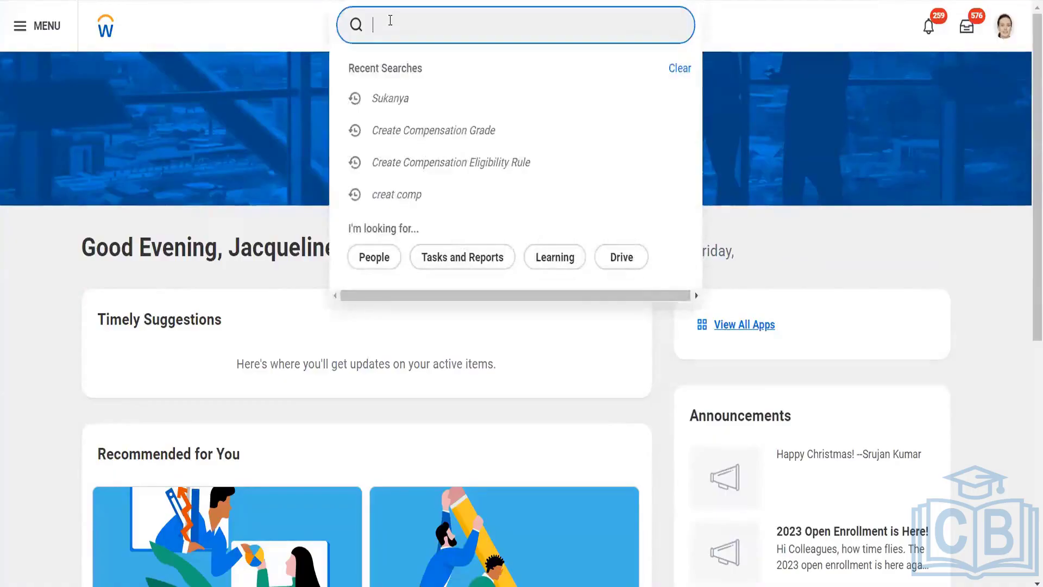
{"action": "type", "text": "ck"}
{"action": "key", "text": "BackSpace"}
{"action": "key", "text": "BackSpace"}
{"action": "left_click", "coordinate": [1005, 27]}
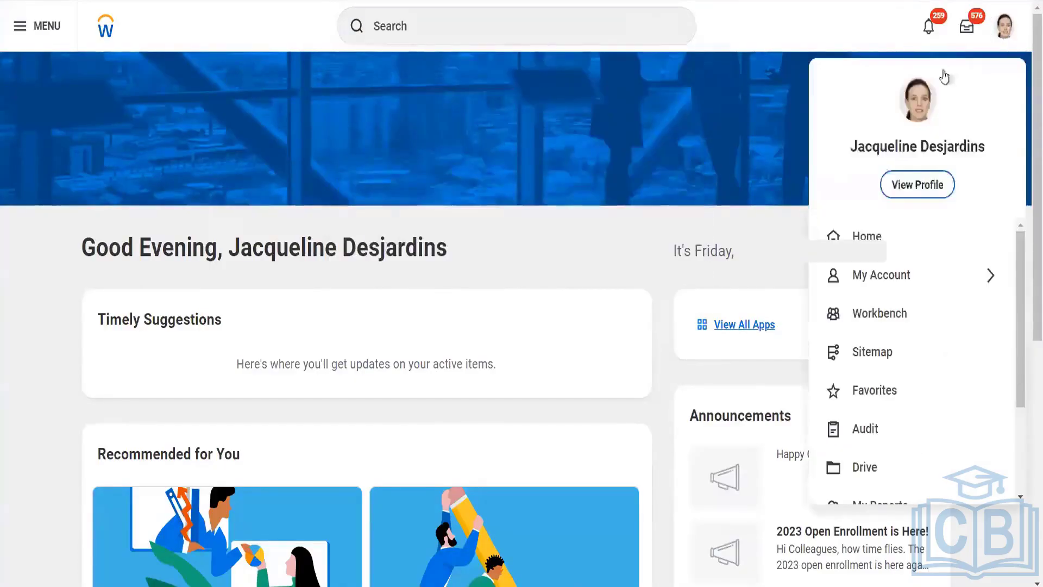
{"action": "left_click", "coordinate": [595, 259]}
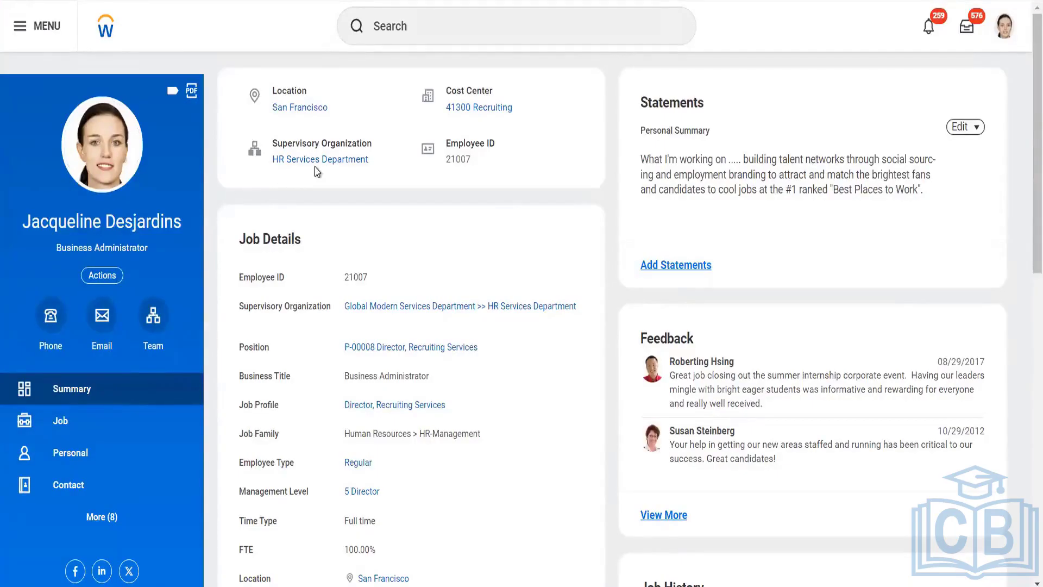
Open the HR Services Department supervisory organization from the worker's profile and view its staffing information
{"action": "mouse_move", "coordinate": [322, 163]}
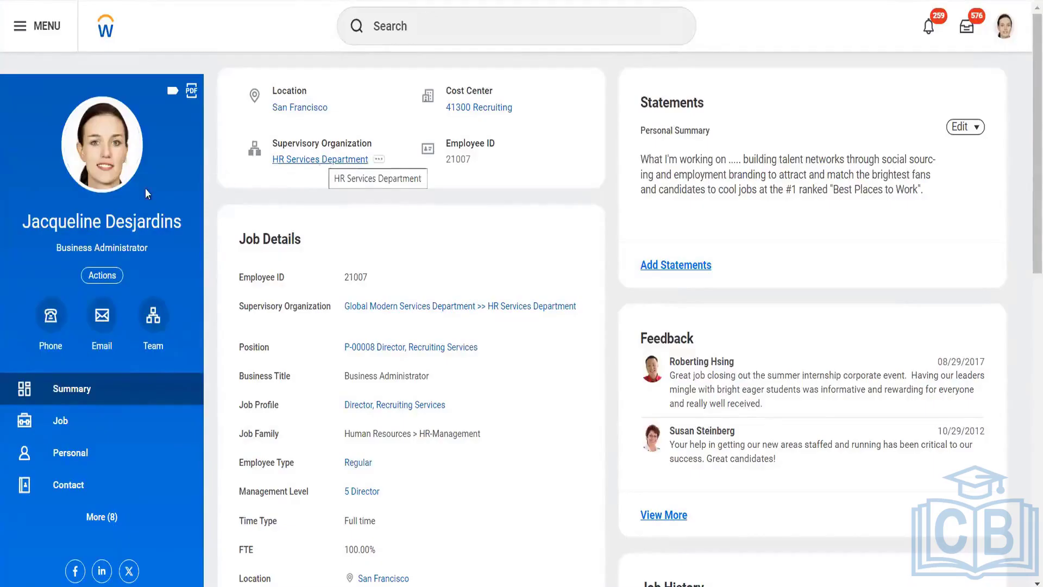
{"action": "left_click", "coordinate": [296, 164]}
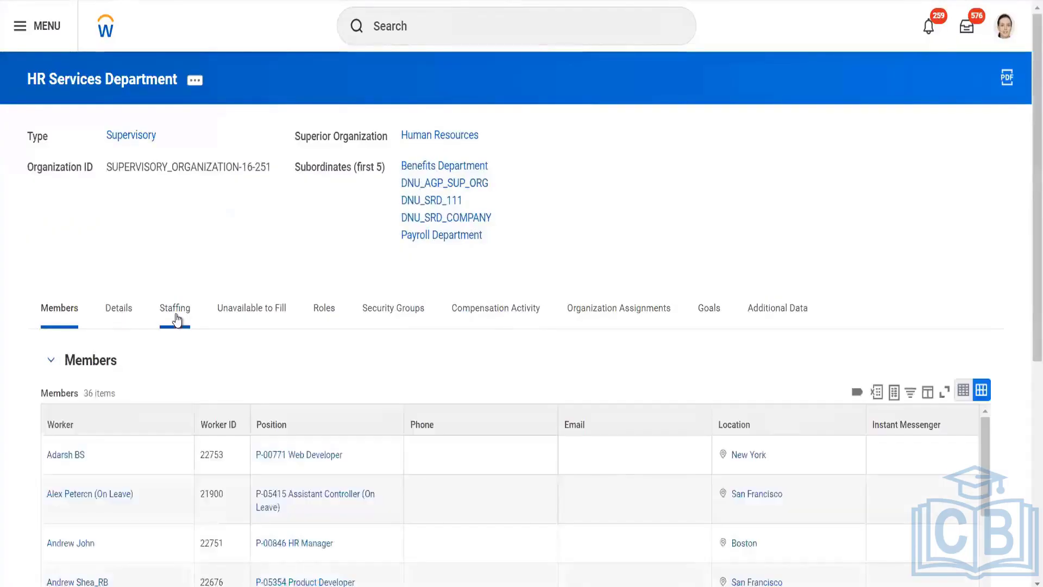
{"action": "left_click", "coordinate": [175, 312]}
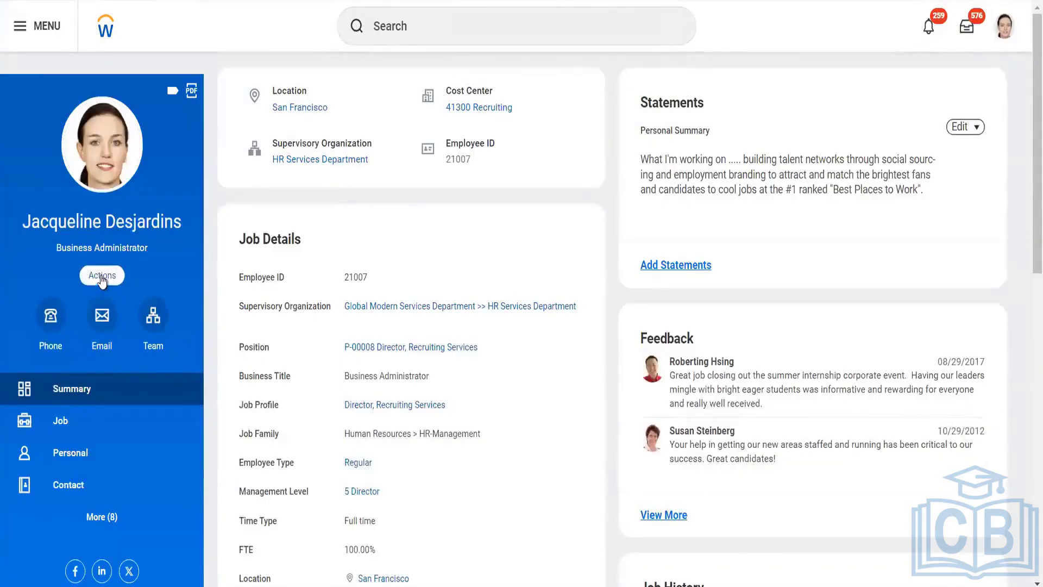
Look through the related actions and job information for the worker from the profile, and close the actions overview
{"action": "left_click", "coordinate": [102, 277]}
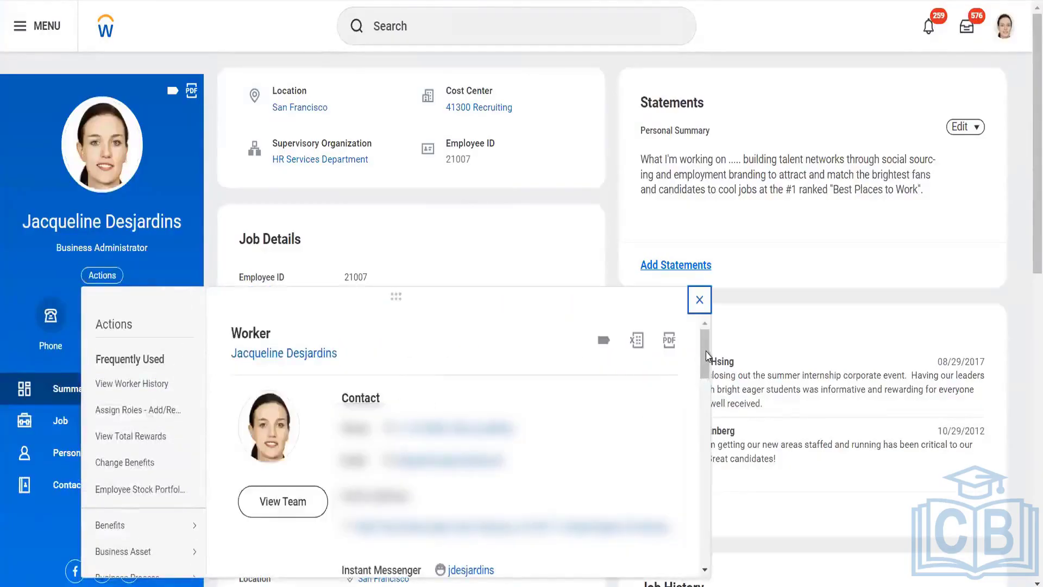
{"action": "left_click_drag", "start_coordinate": [706, 356], "coordinate": [700, 412]}
{"action": "mouse_move", "coordinate": [130, 382]}
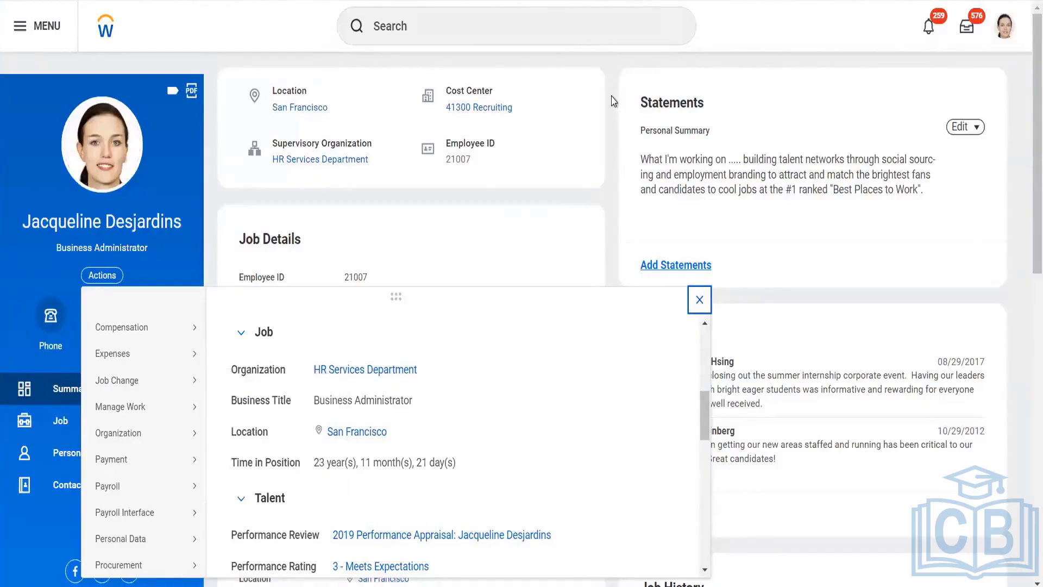
{"action": "left_click", "coordinate": [21, 173]}
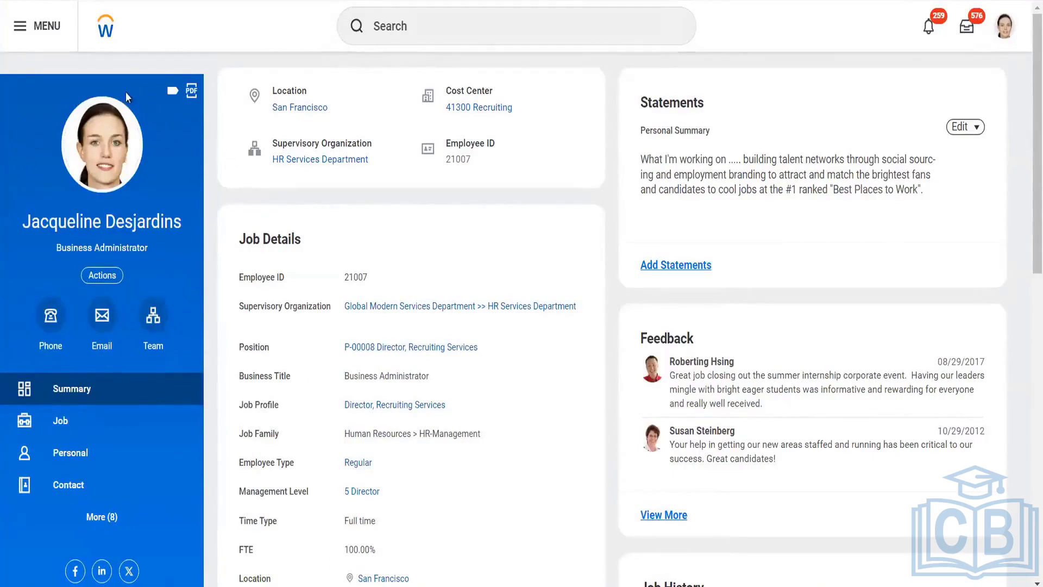
Switch to the Notepad notes and add three line breaks after the last "Job Management" note
{"action": "left_click", "coordinate": [387, 20]}
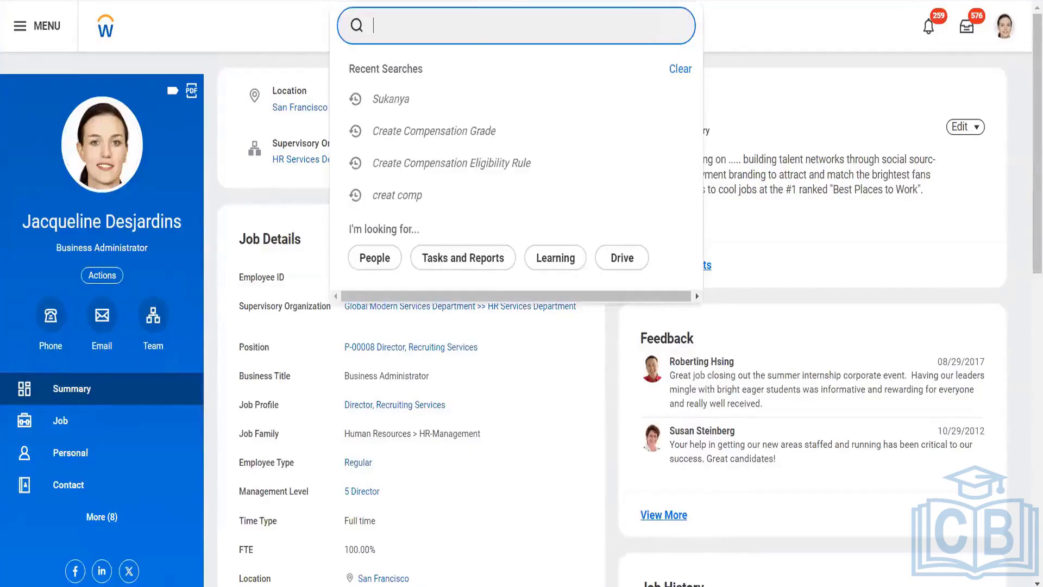
{"action": "mouse_move", "coordinate": [418, 586]}
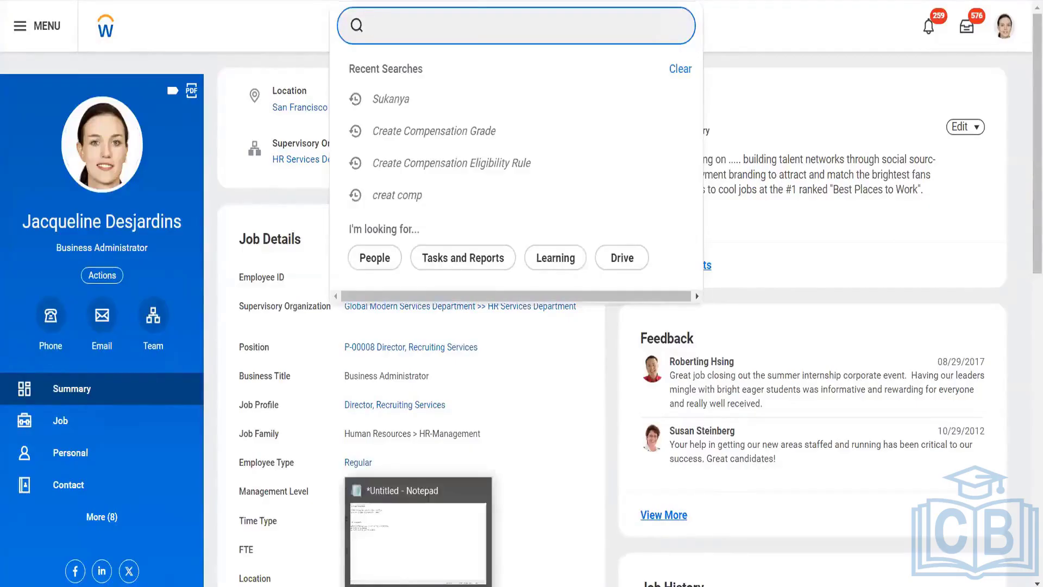
{"action": "left_click", "coordinate": [418, 544]}
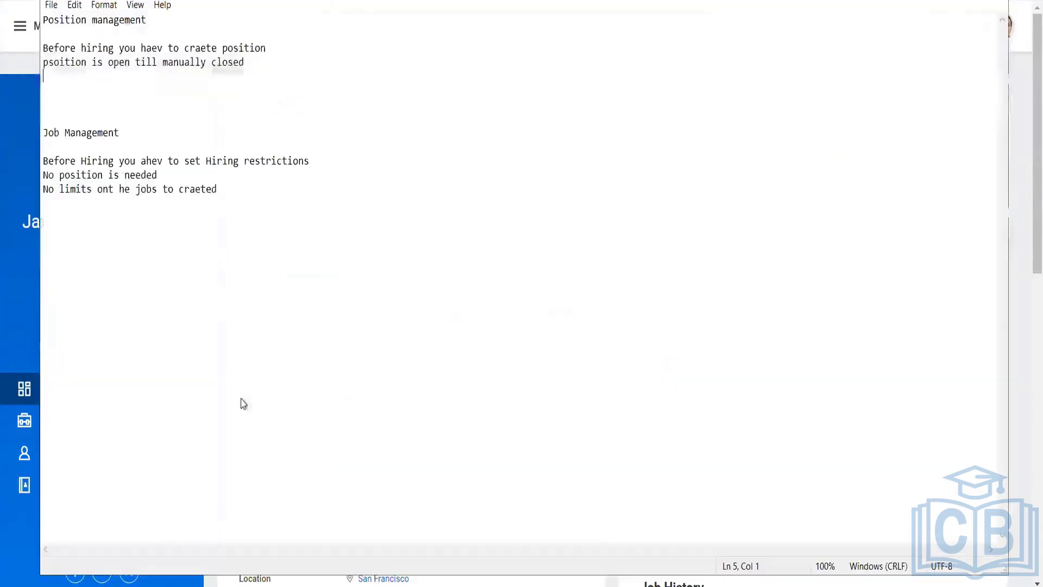
{"action": "left_click", "coordinate": [240, 192]}
{"action": "key", "text": "Return"}
{"action": "key", "text": "Return"}
{"action": "key", "text": "Return"}
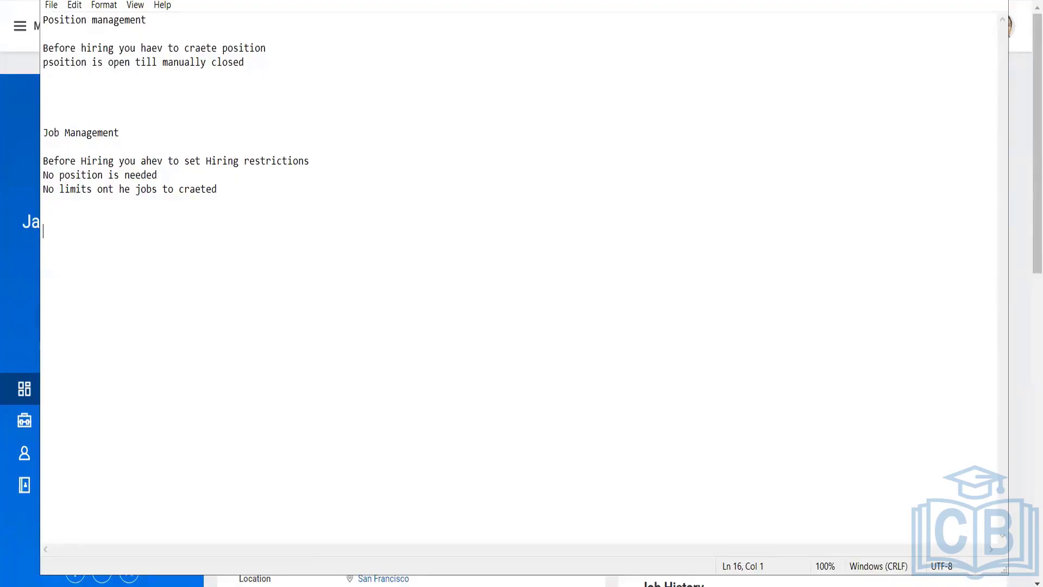
Add the line "I can chaneg the stffing model- Till the time I havent craeetd any position under my sup org" beneath the "Position management" notes
{"action": "left_click", "coordinate": [258, 66]}
{"action": "key", "text": "Return"}
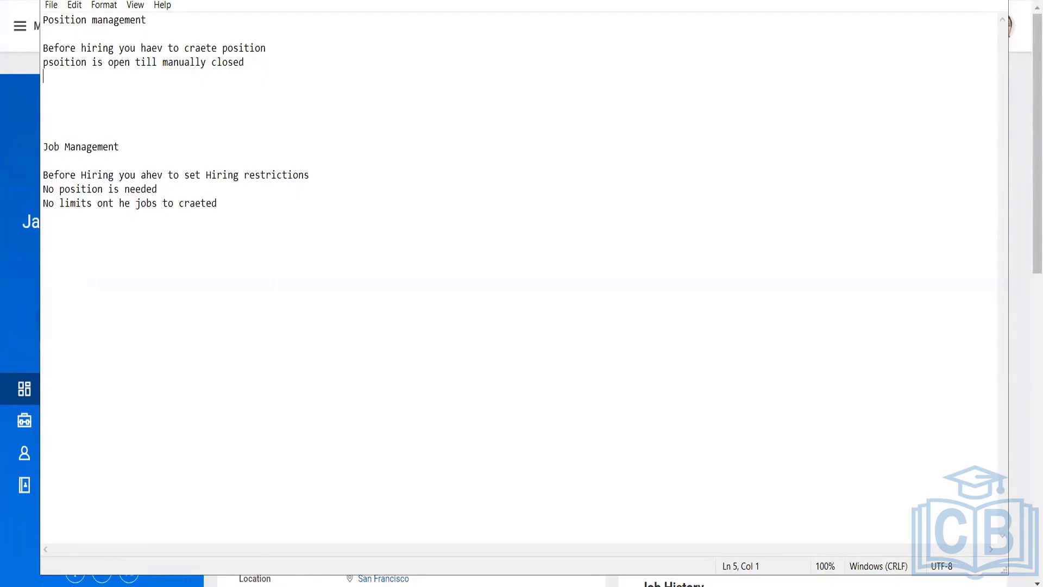
{"action": "type", "text": "I can chaneg the stffing model"}
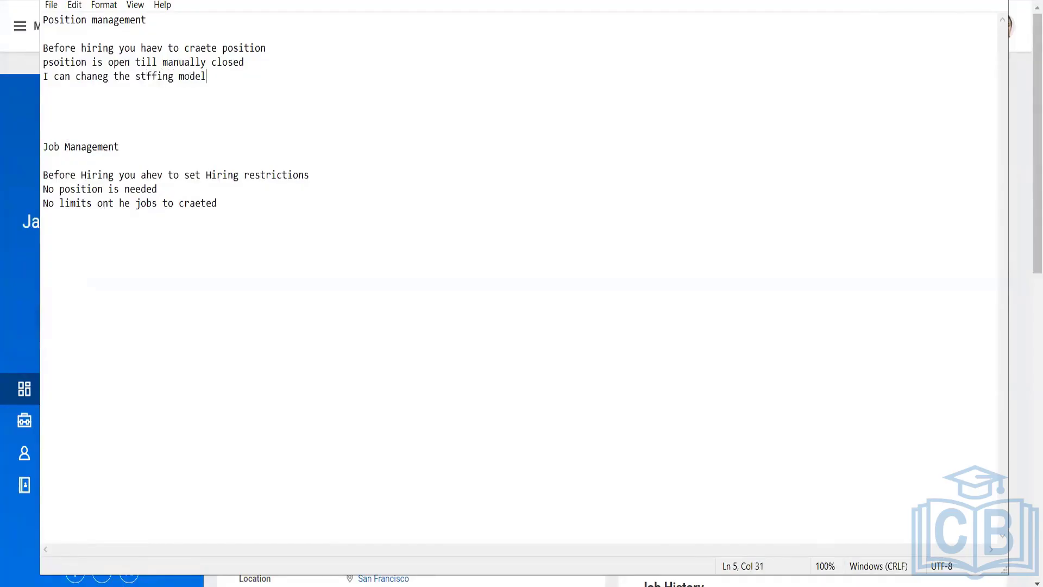
{"action": "type", "text": "- Till the time I havent"}
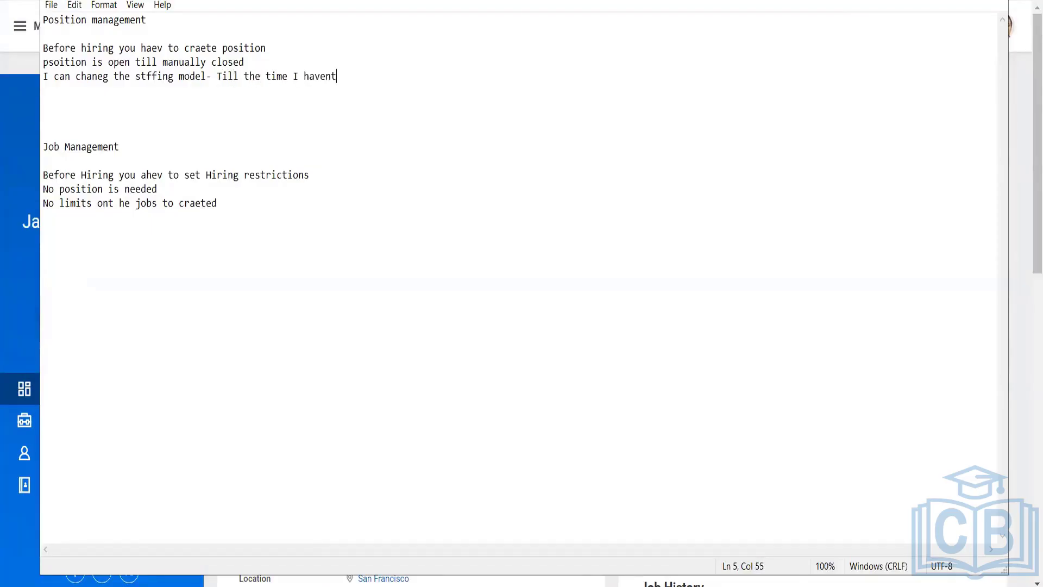
{"action": "type", "text": " craeetd any position unde r"}
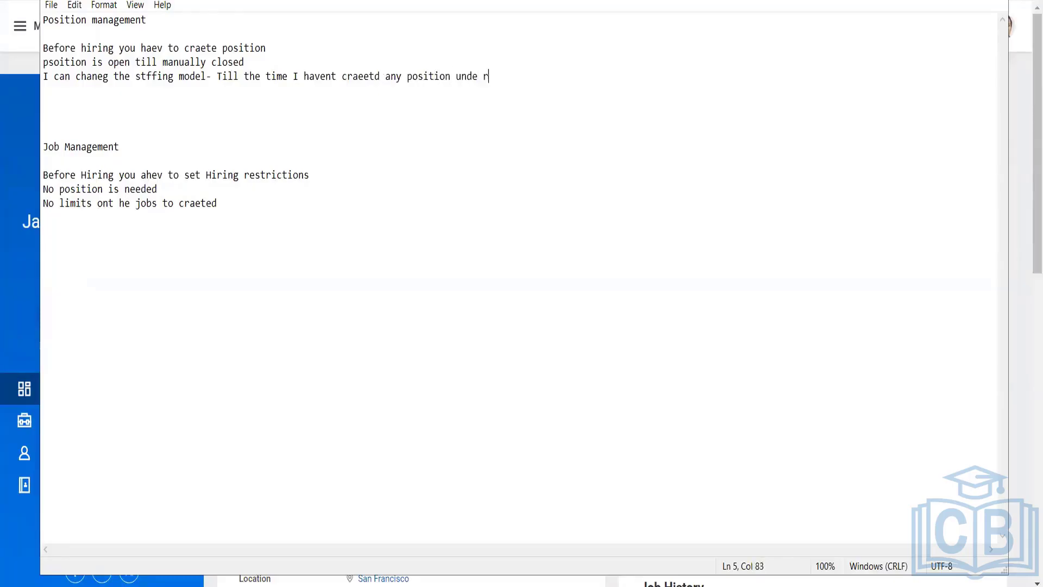
{"action": "type", "text": "my sup org"}
{"action": "key", "text": "BackSpace"}
{"action": "key", "text": "BackSpace"}
{"action": "key", "text": "BackSpace"}
{"action": "type", "text": "er"}
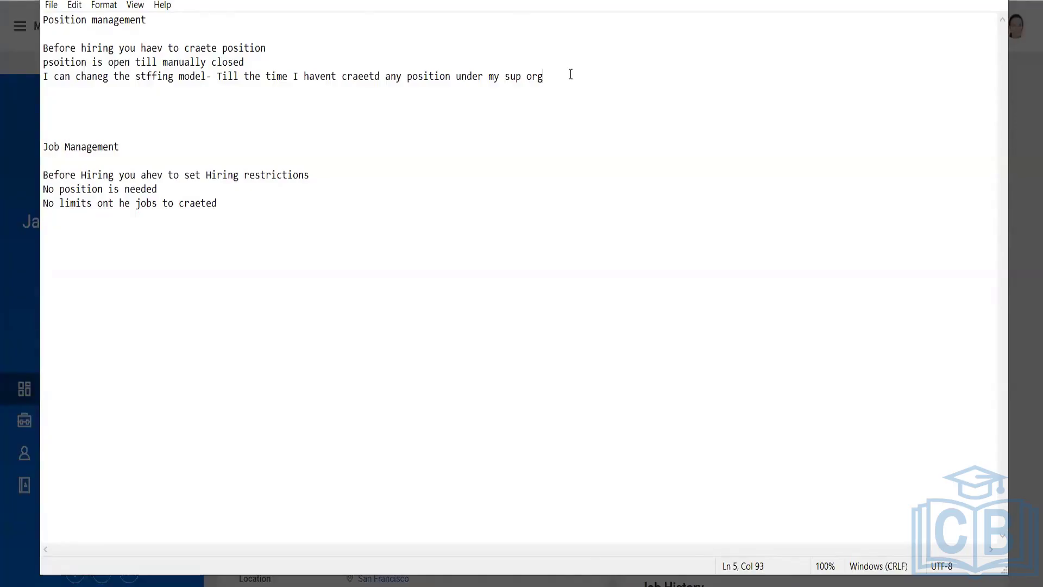
Add "I can chaneg the staffing model-> I can chaneg the staffing model till the time I havent set up any hiring rstrictions." below the Job Management notes
{"action": "left_click", "coordinate": [224, 201]}
{"action": "key", "text": "Return"}
{"action": "key", "text": "Return"}
{"action": "type", "text": "I can chaneg"}
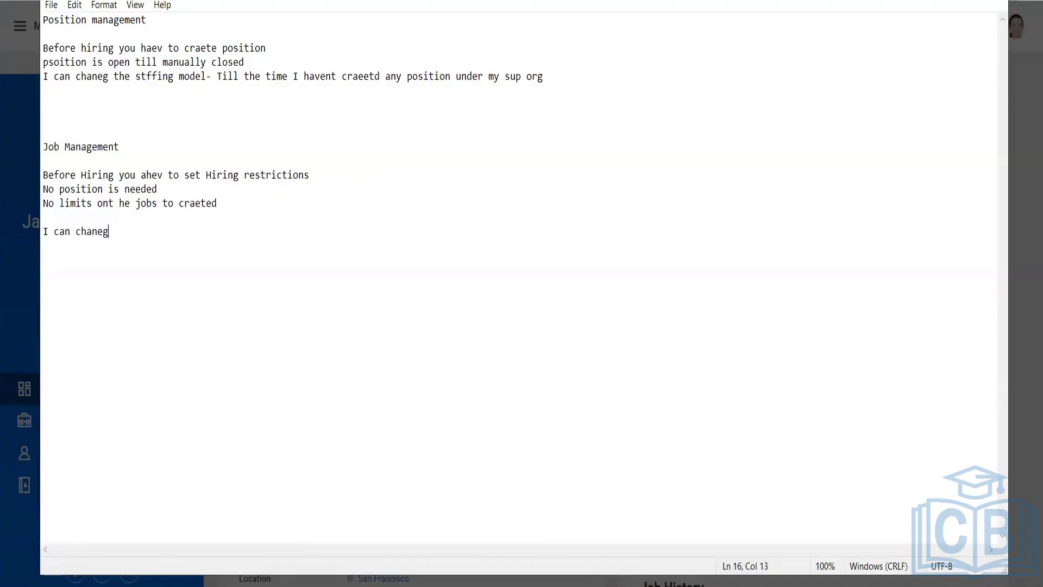
{"action": "type", "text": " the staffing model-"}
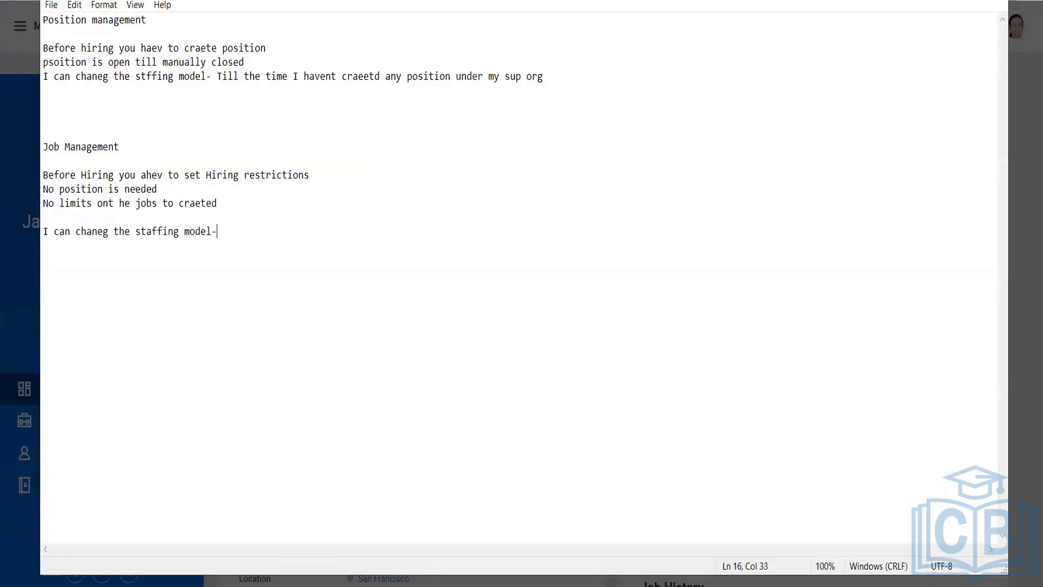
{"action": "type", "text": "> I can chaneg the staffing model"}
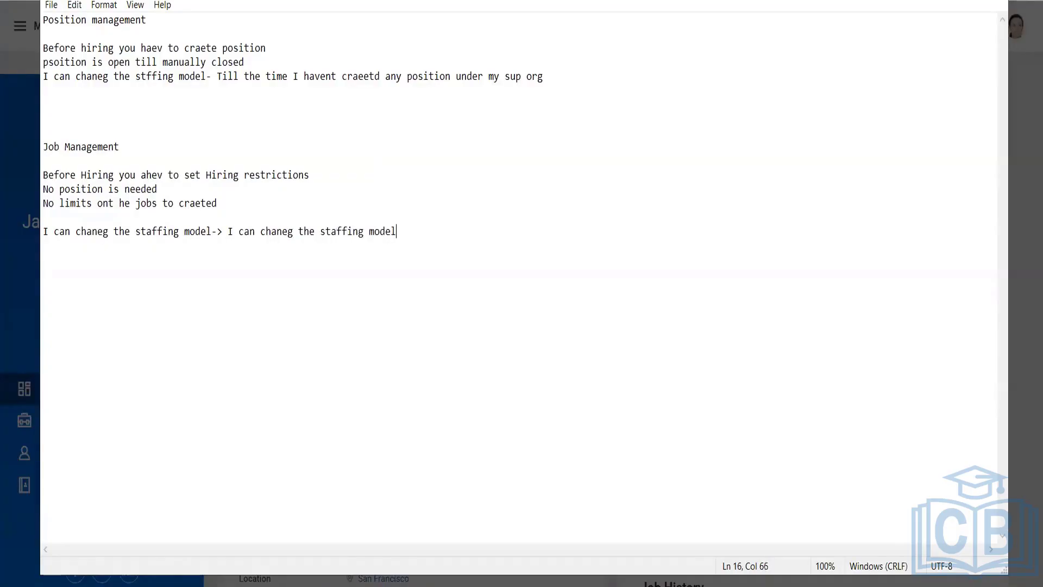
{"action": "type", "text": " till the time I havent s"}
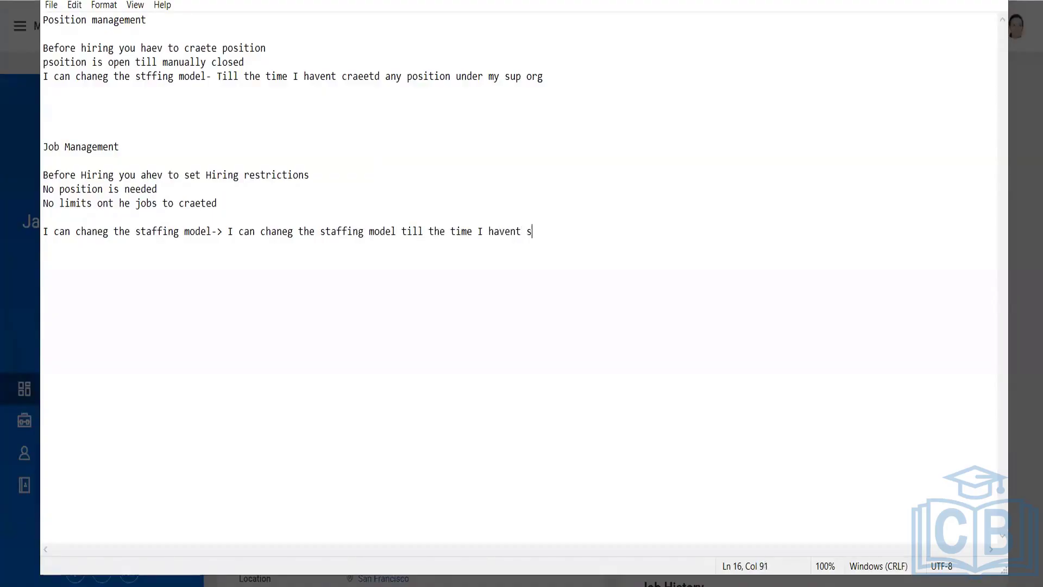
{"action": "type", "text": "et up any hiring rstric"}
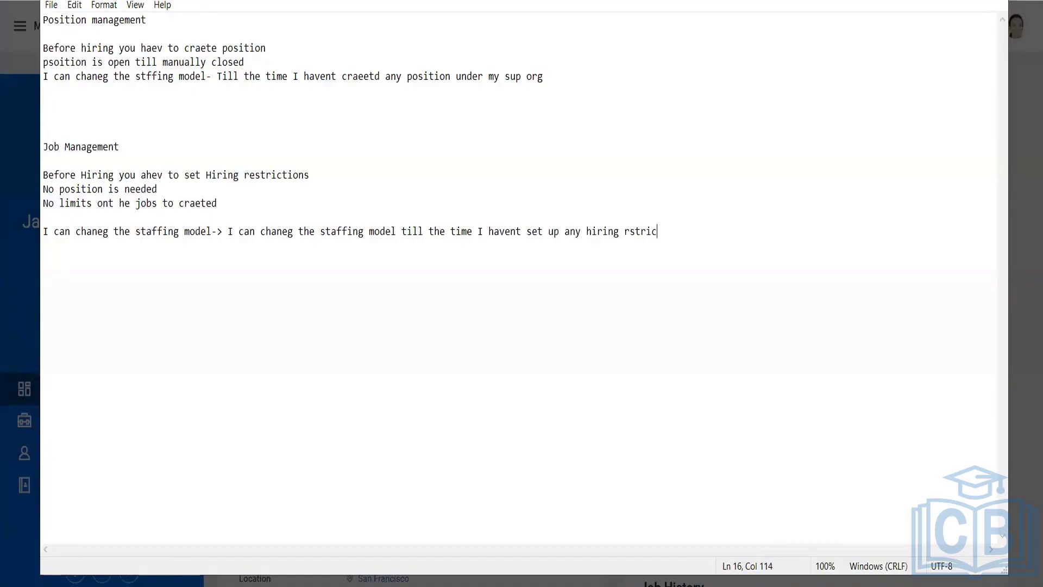
{"action": "type", "text": "tions."}
{"action": "key", "text": "Return"}
Remove two blank lines above the "Job Management" heading in the notes
{"action": "key", "text": "Up"}
{"action": "key", "text": "Up"}
{"action": "key", "text": "Up"}
{"action": "key", "text": "Up"}
{"action": "key", "text": "Up"}
{"action": "key", "text": "Up"}
{"action": "key", "text": "Up"}
{"action": "key", "text": "Down"}
{"action": "key", "text": "BackSpace"}
{"action": "key", "text": "BackSpace"}
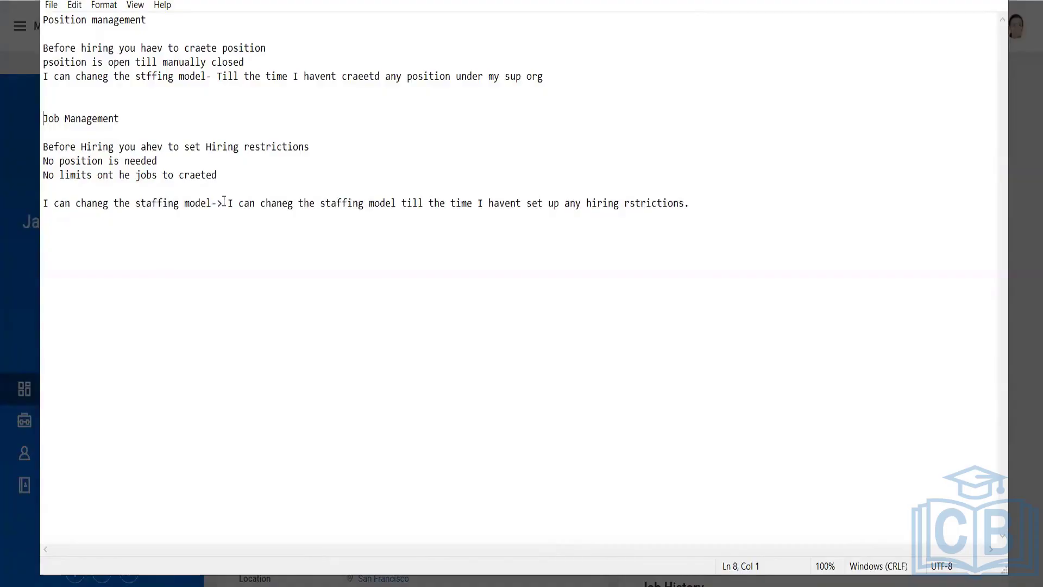
Switch back to Workday, open the HR Services Department organization from the worker's profile and view its staffing information
{"action": "left_click", "coordinate": [5, 133]}
{"action": "left_click", "coordinate": [191, 93]}
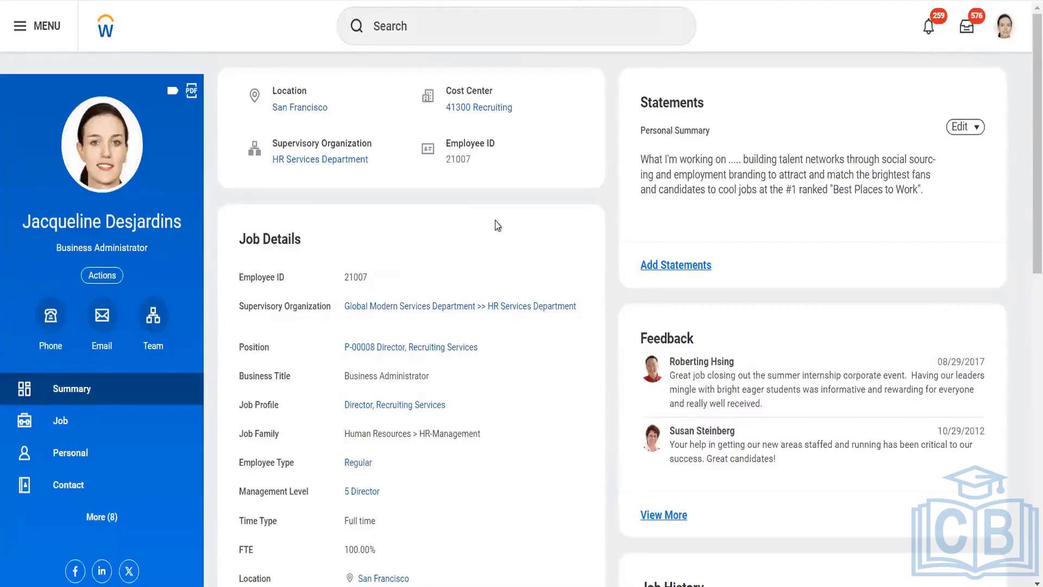
{"action": "left_click", "coordinate": [330, 164]}
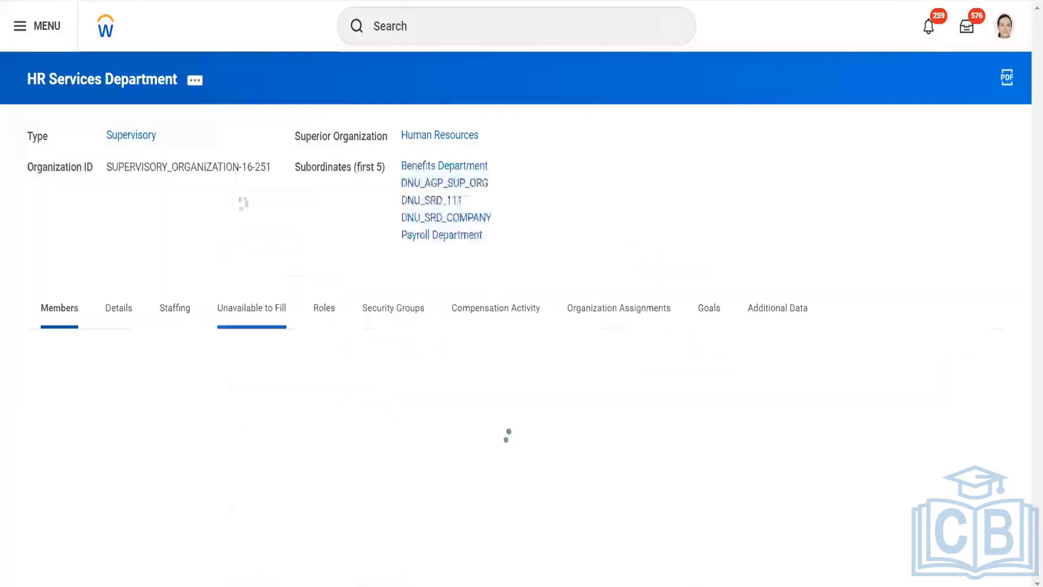
{"action": "left_click", "coordinate": [172, 308]}
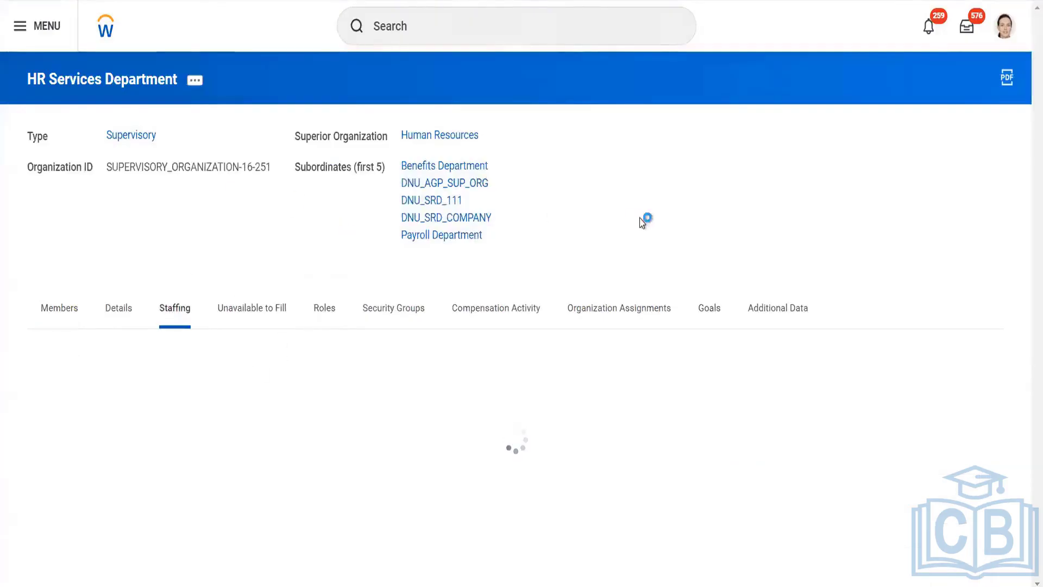
Look through the related actions available for the HR Services Department organization and close the actions overview
{"action": "left_click", "coordinate": [195, 82]}
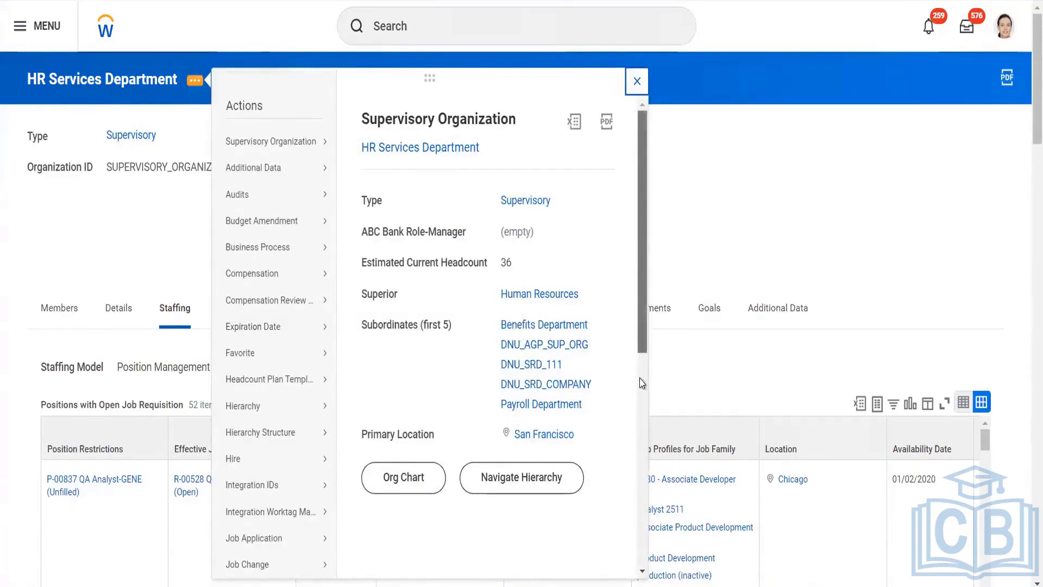
{"action": "scroll", "coordinate": [641, 395], "scroll_direction": "down", "scroll_amount": 3}
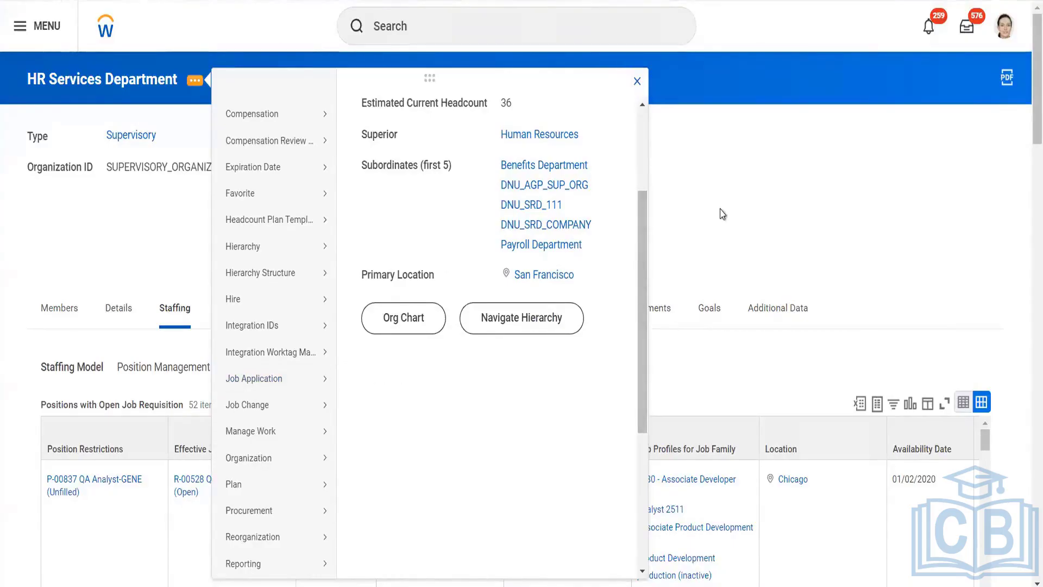
{"action": "left_click", "coordinate": [637, 84]}
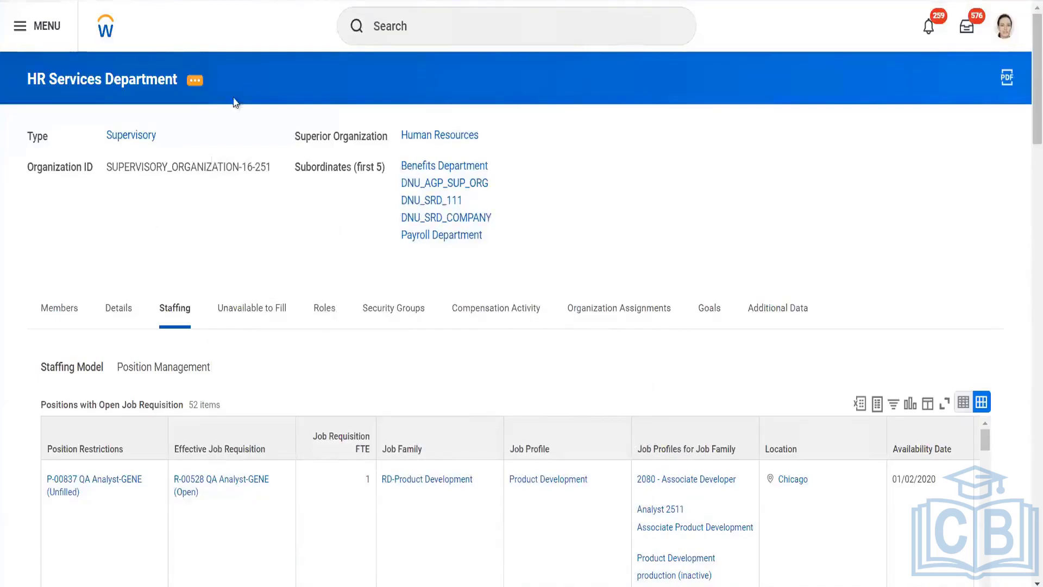
{"action": "left_click", "coordinate": [195, 82]}
{"action": "left_click", "coordinate": [100, 260]}
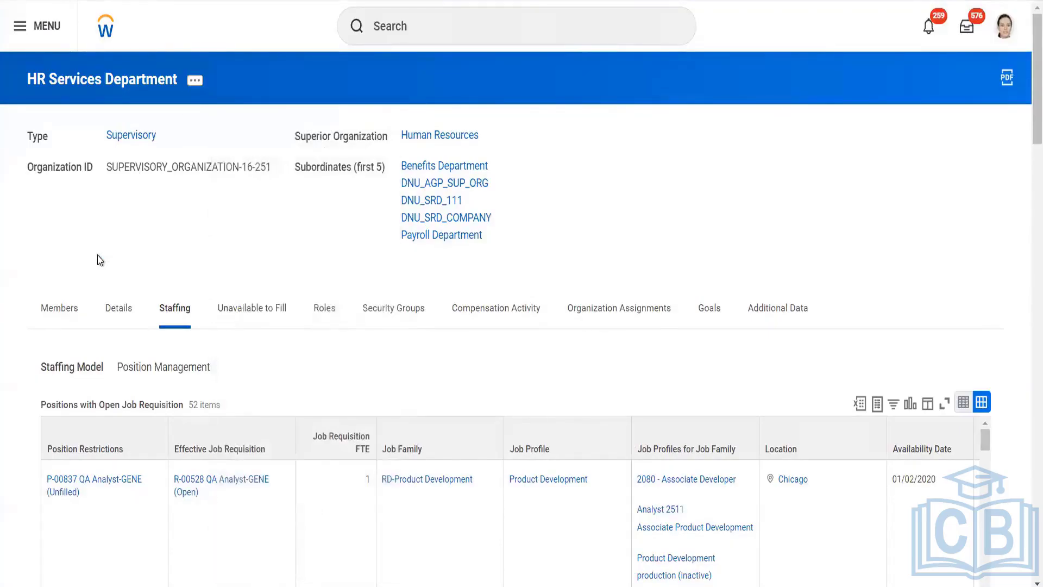
{"action": "left_click", "coordinate": [196, 84]}
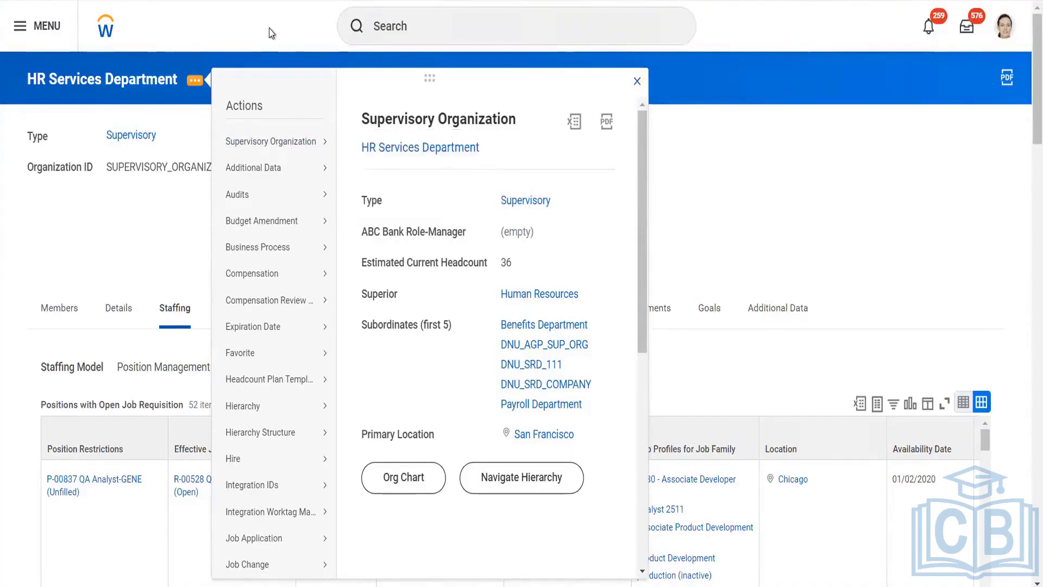
{"action": "left_click", "coordinate": [113, 223]}
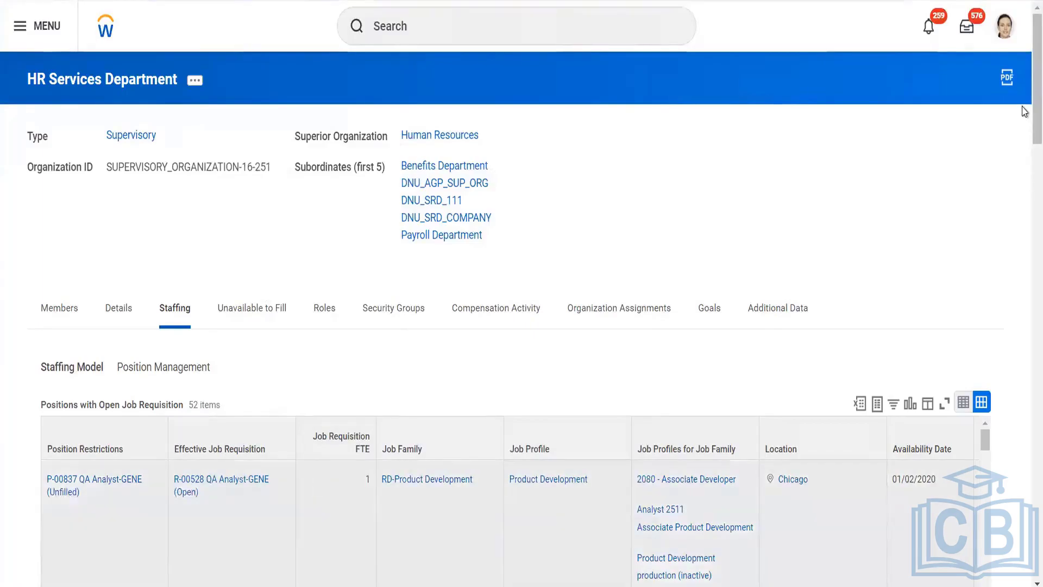
View the HR Services Department's member list, check the staffing model notes in Notepad and return to Workday
{"action": "scroll", "coordinate": [1024, 112], "scroll_direction": "down", "scroll_amount": 3}
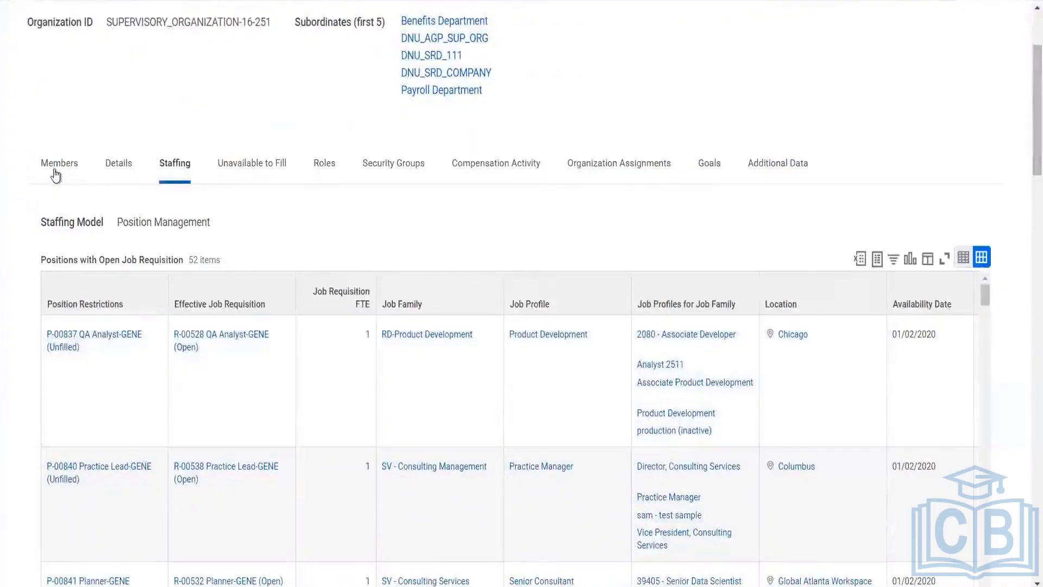
{"action": "left_click", "coordinate": [54, 164]}
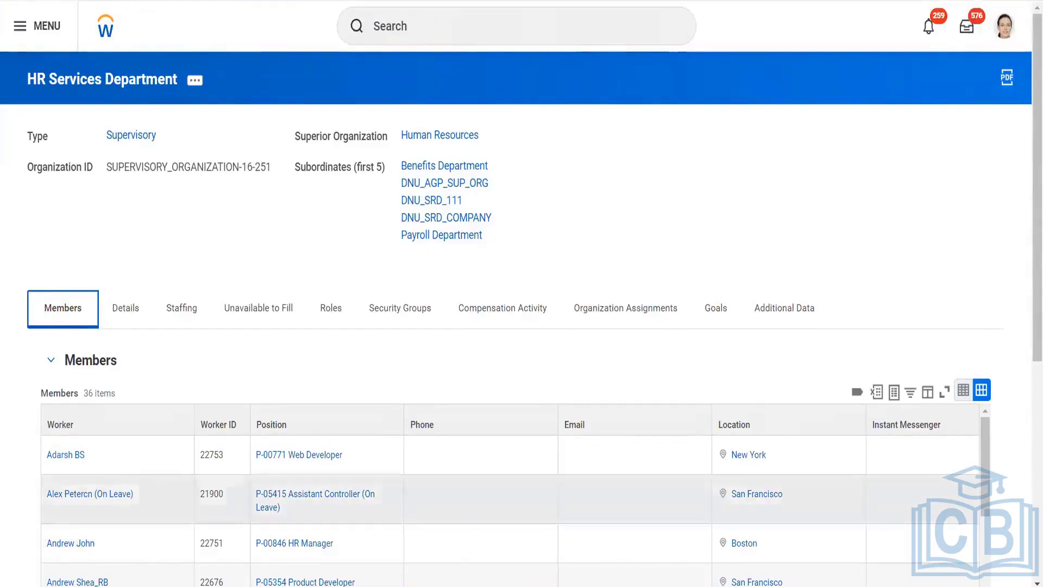
{"action": "left_click", "coordinate": [427, 535]}
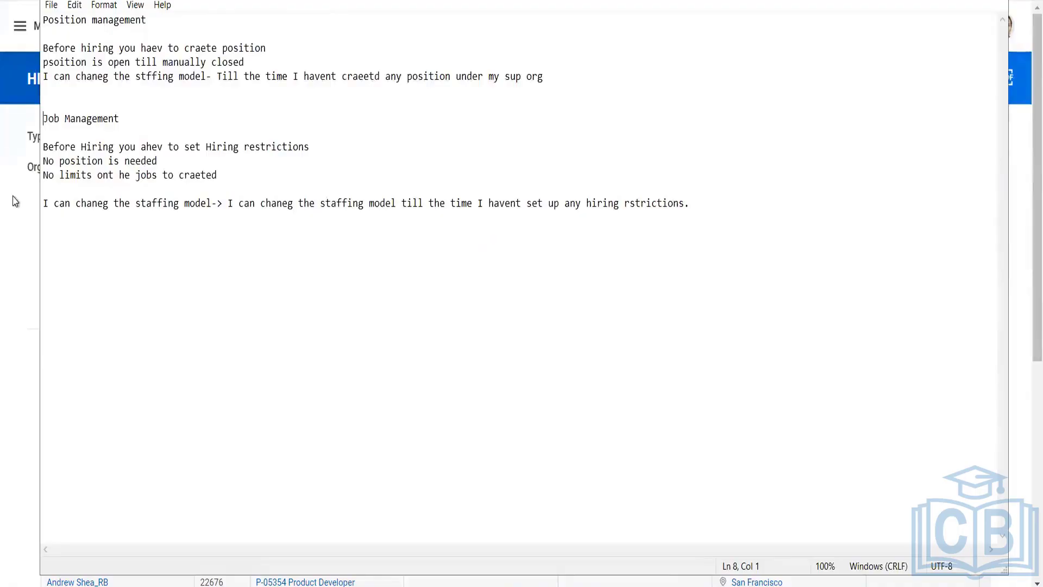
{"action": "left_click", "coordinate": [32, 60]}
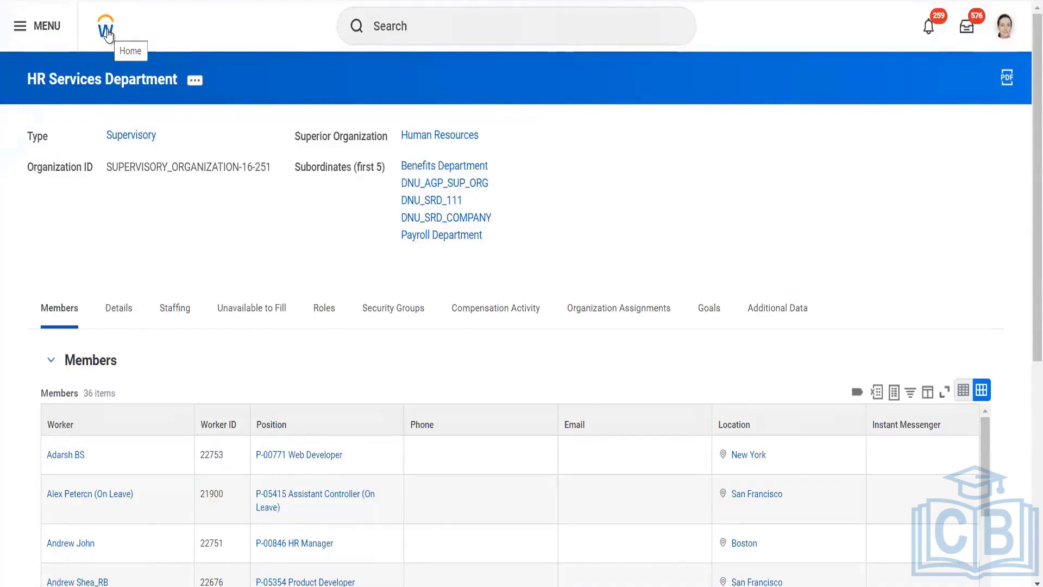
Return to the Workday home page and glance through the recent searches and the account menu
{"action": "left_click", "coordinate": [107, 32]}
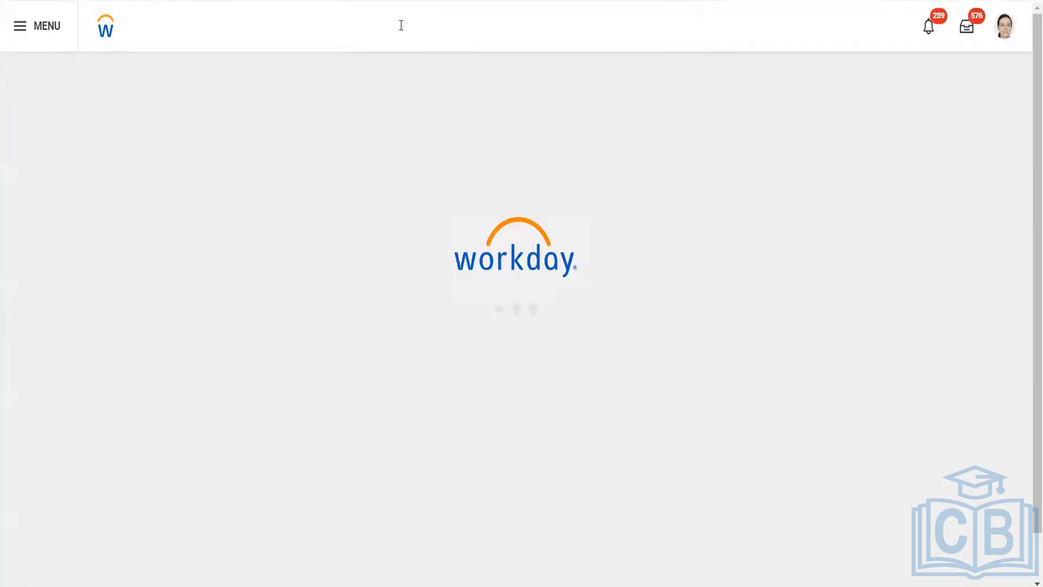
{"action": "left_click", "coordinate": [401, 26]}
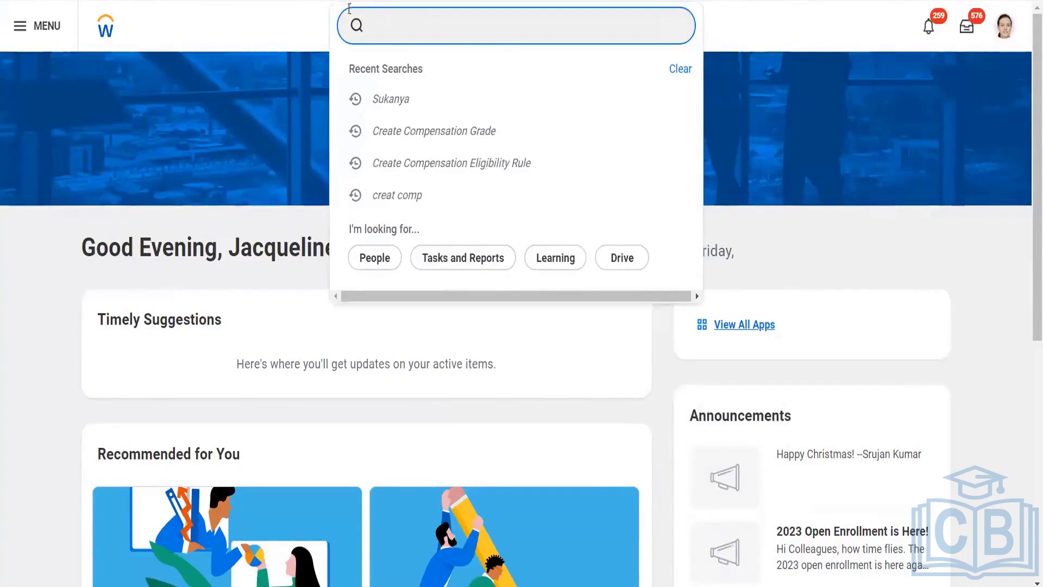
{"action": "left_click", "coordinate": [263, 24]}
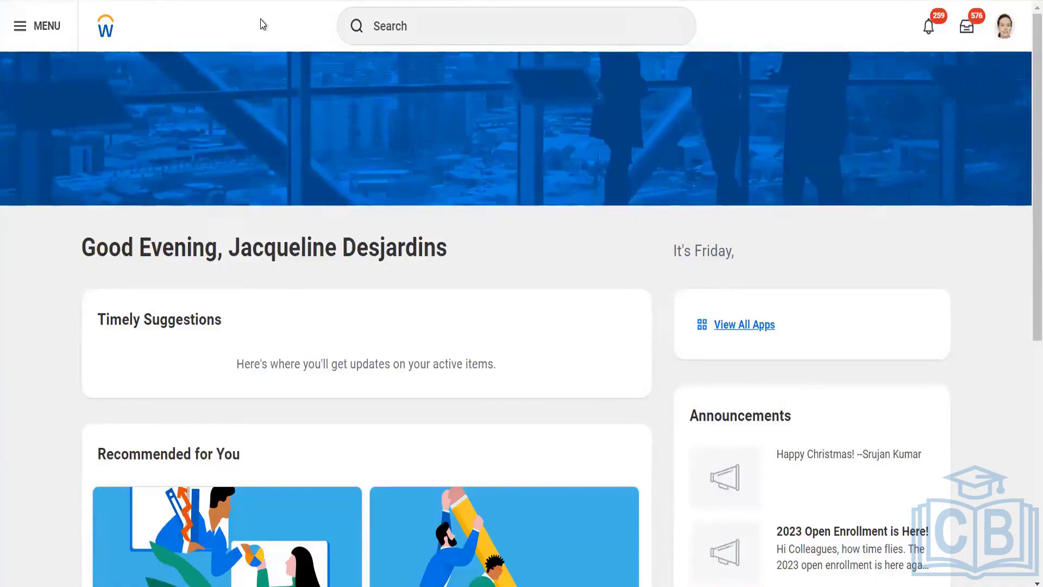
{"action": "left_click", "coordinate": [421, 21]}
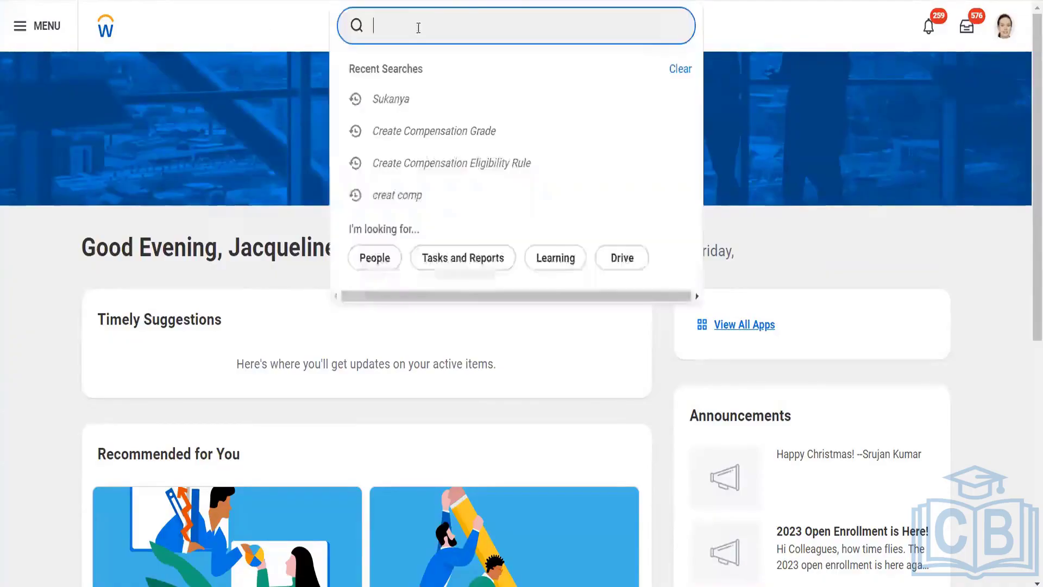
{"action": "left_click", "coordinate": [1004, 30]}
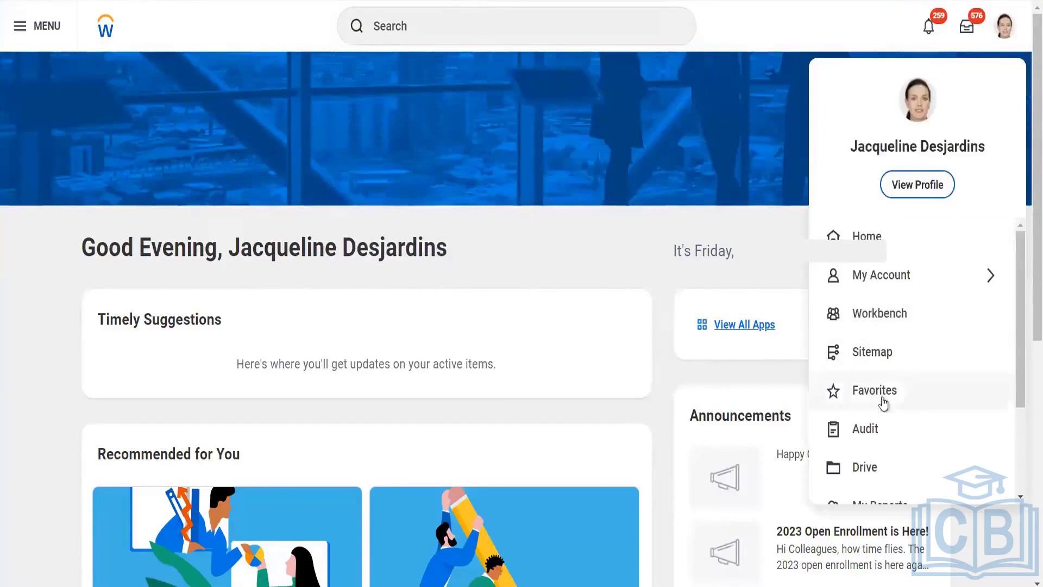
Find the Ankitha Corporation Department supervisory organization using the "sup:" search prefix, open it and view its staffing model
{"action": "left_click", "coordinate": [489, 27]}
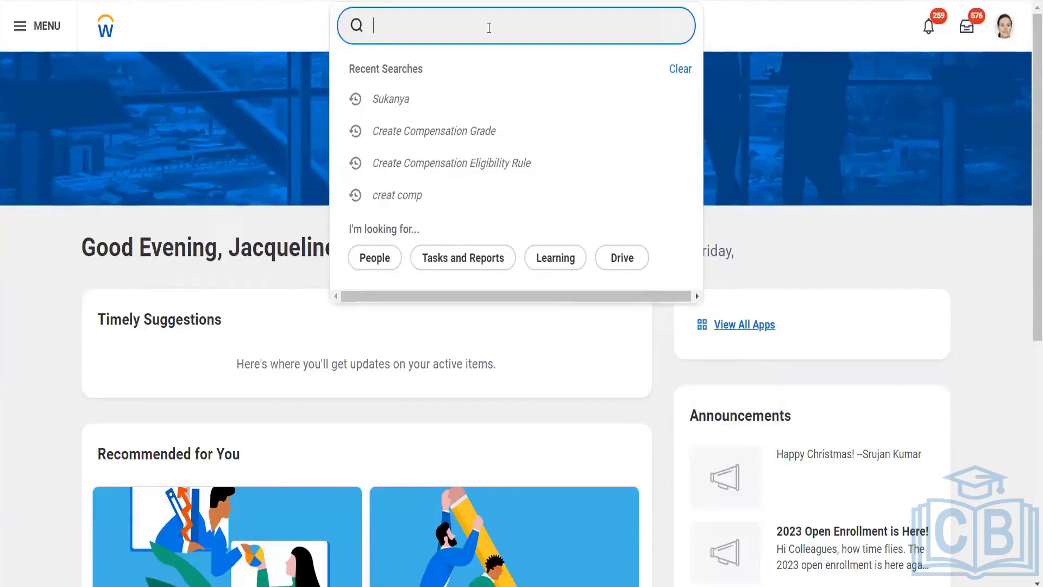
{"action": "type", "text": "sup: ankitha"}
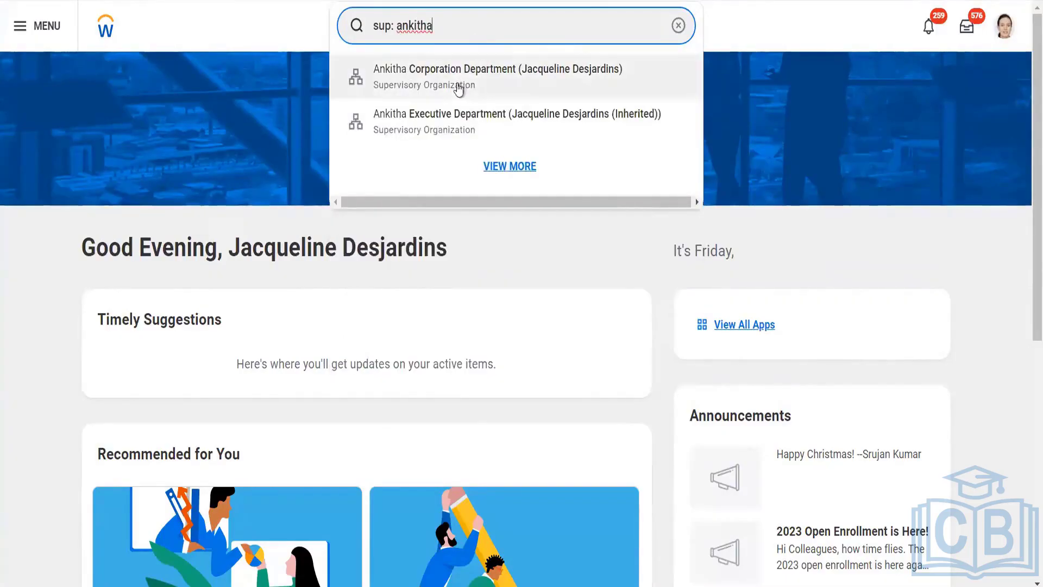
{"action": "left_click", "coordinate": [459, 89]}
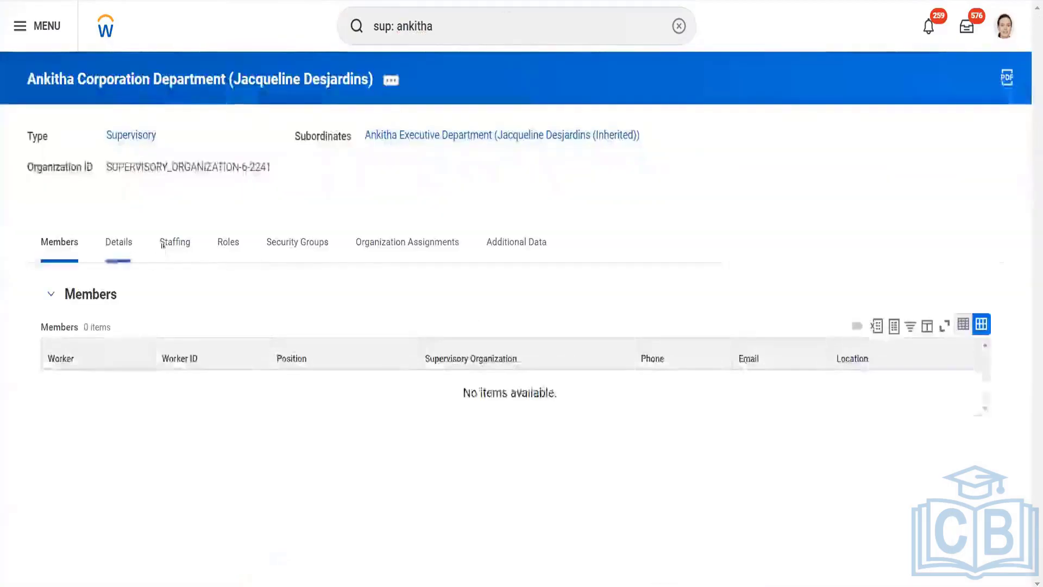
{"action": "left_click", "coordinate": [163, 245]}
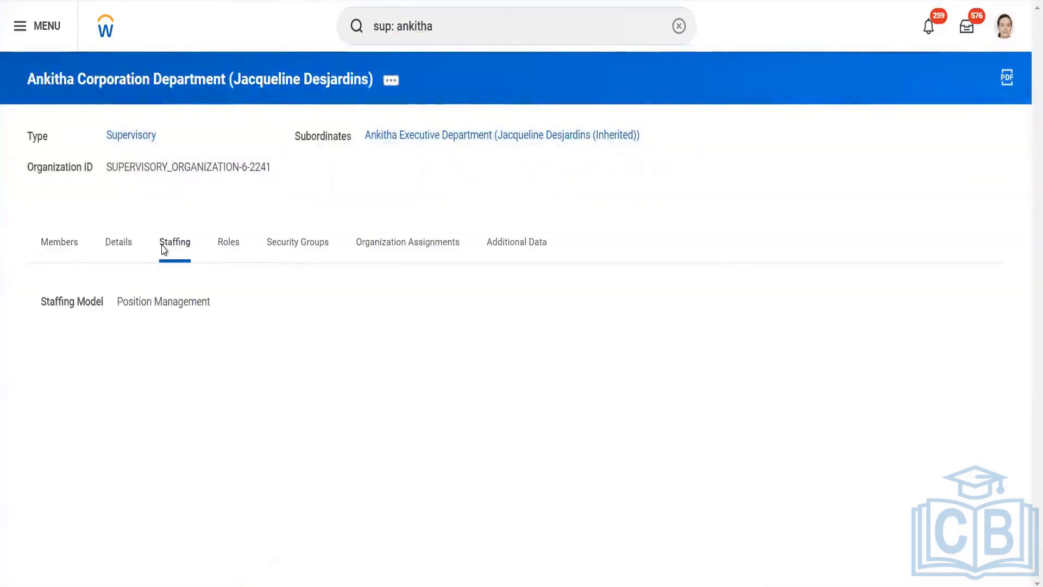
Start the Create Position staffing action for the Ankitha Corporation Department supervisory organization
{"action": "left_click", "coordinate": [390, 82]}
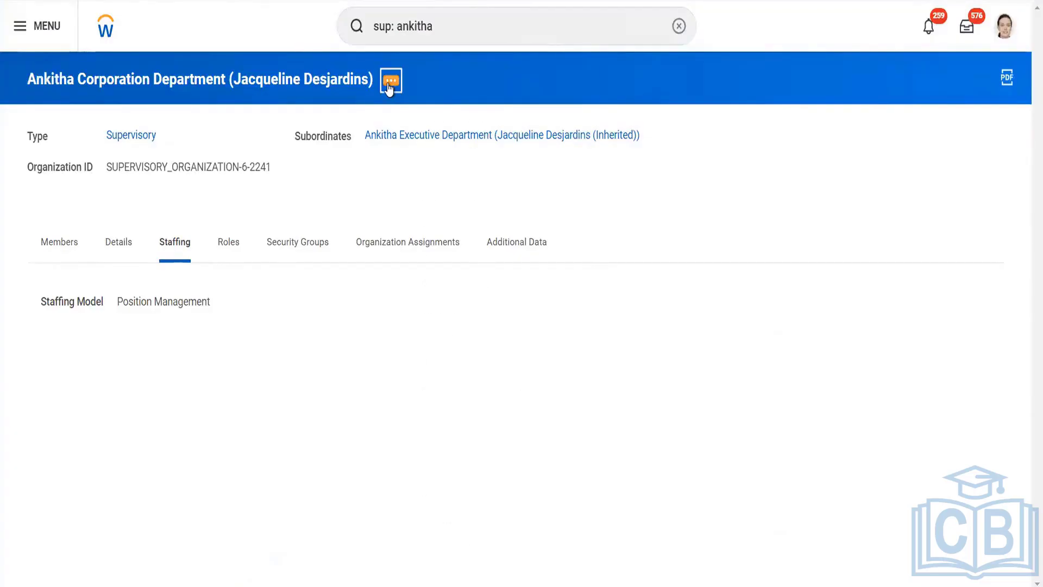
{"action": "mouse_move", "coordinate": [461, 410]}
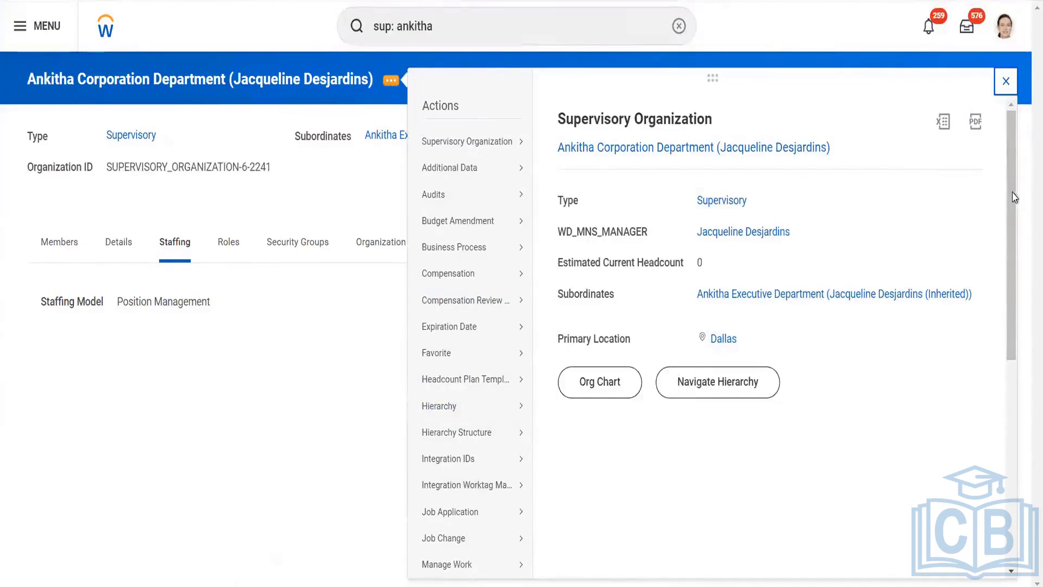
{"action": "left_click_drag", "start_coordinate": [1014, 197], "coordinate": [1012, 419]}
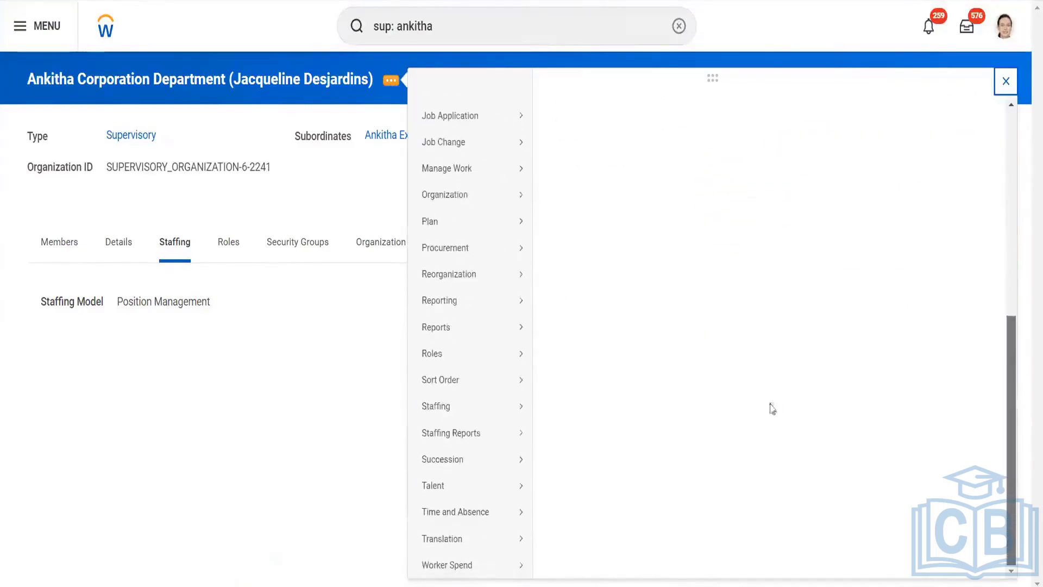
{"action": "mouse_move", "coordinate": [451, 413]}
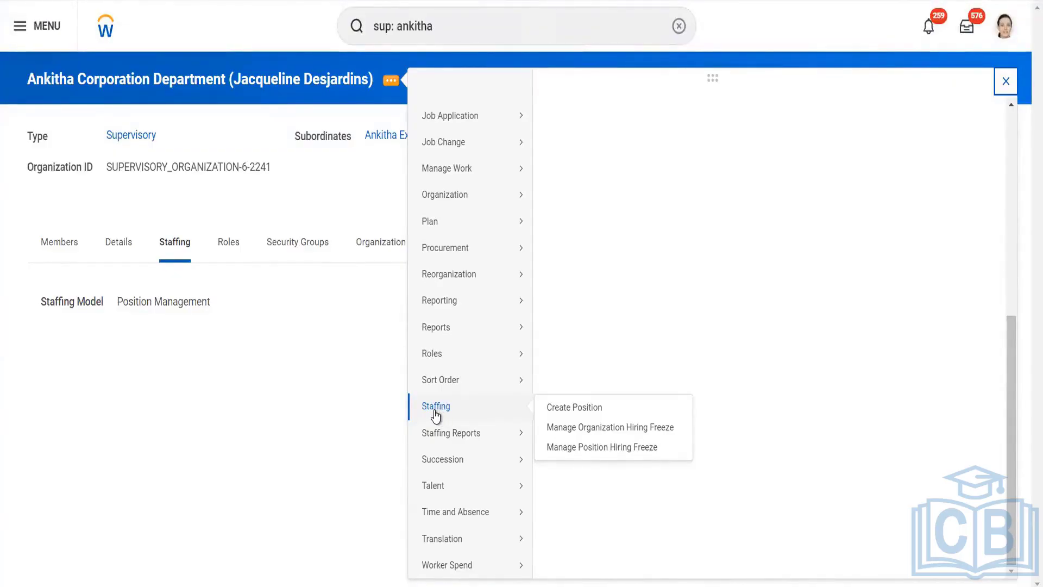
{"action": "left_click", "coordinate": [572, 409]}
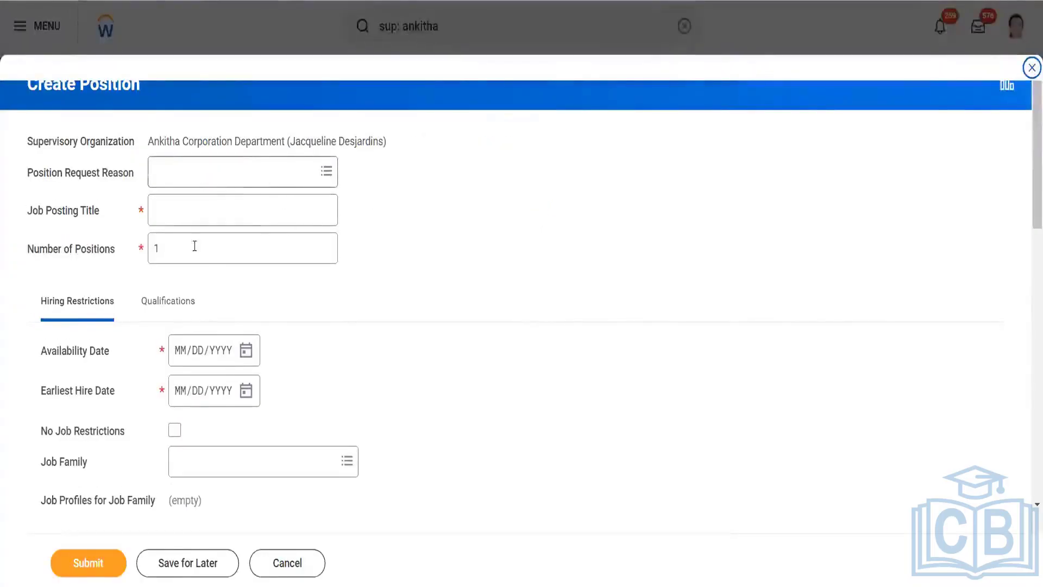
Set the position request reason to Create Position > Position Request > Staff New Project
{"action": "left_click", "coordinate": [174, 184]}
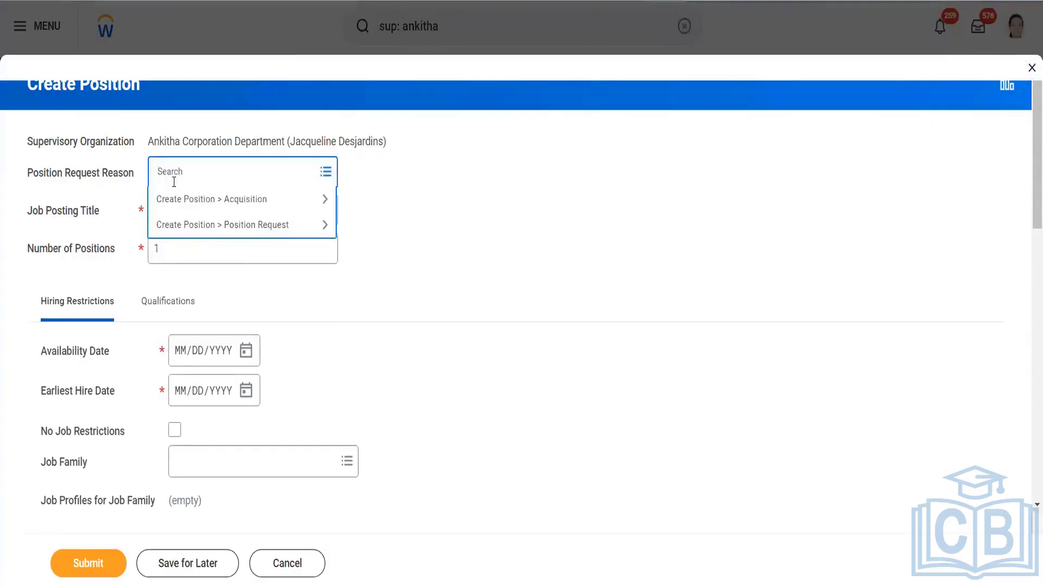
{"action": "left_click", "coordinate": [191, 227]}
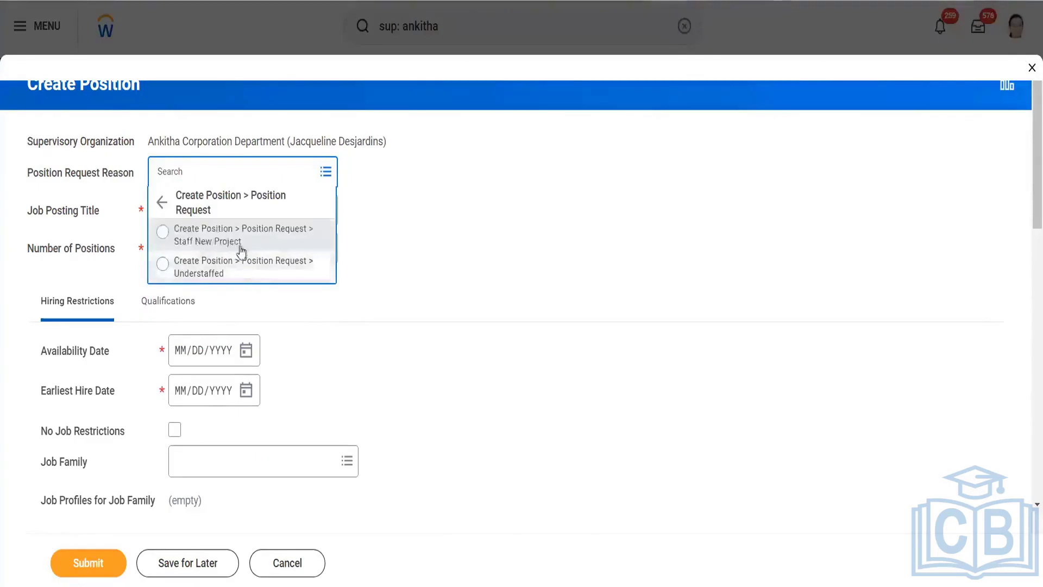
{"action": "left_click", "coordinate": [201, 243]}
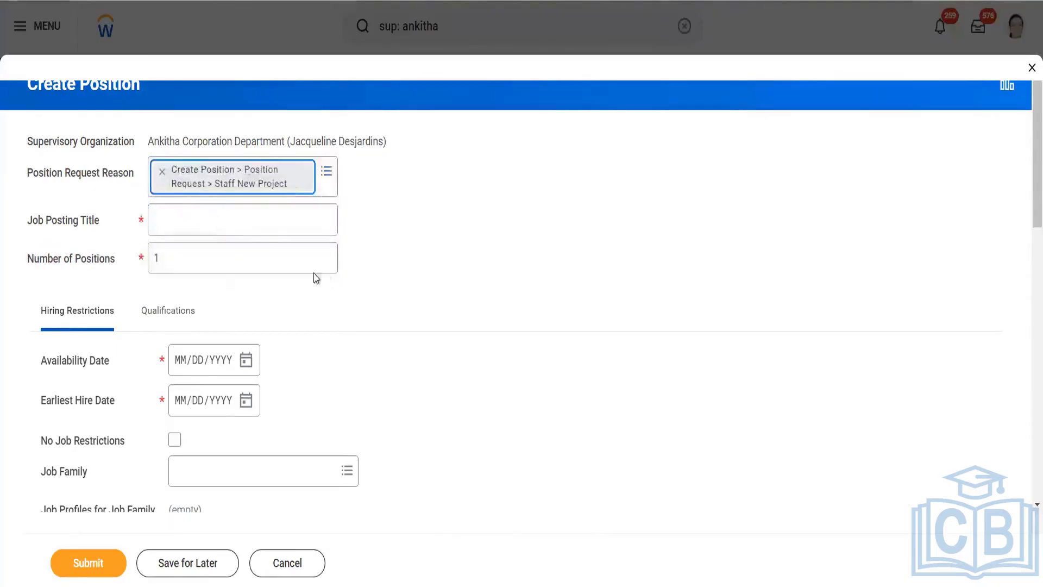
Enter "HR Manager" as the job posting title of the new position
{"action": "left_click", "coordinate": [176, 225]}
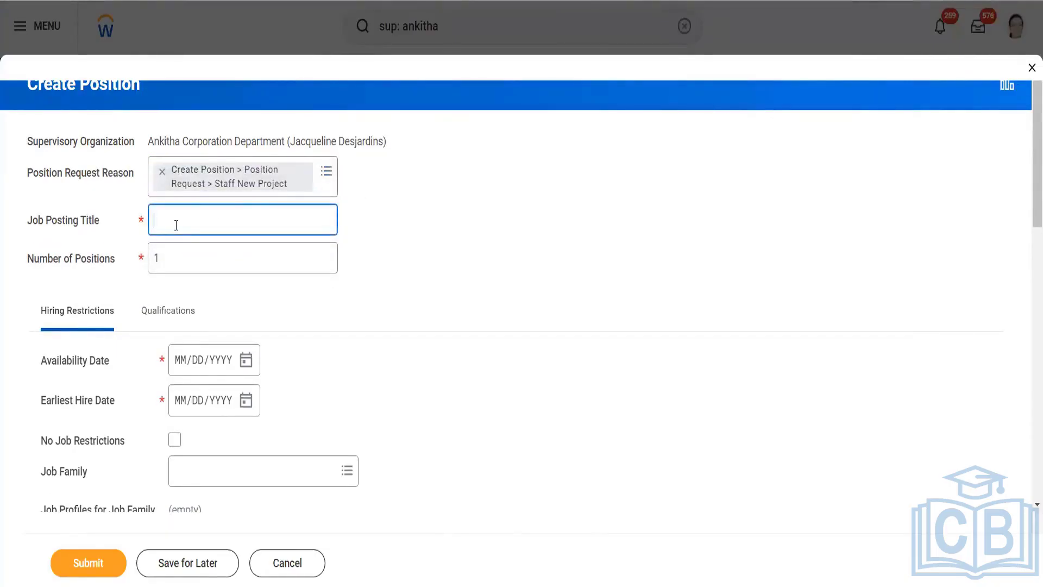
{"action": "type", "text": "HR manager"}
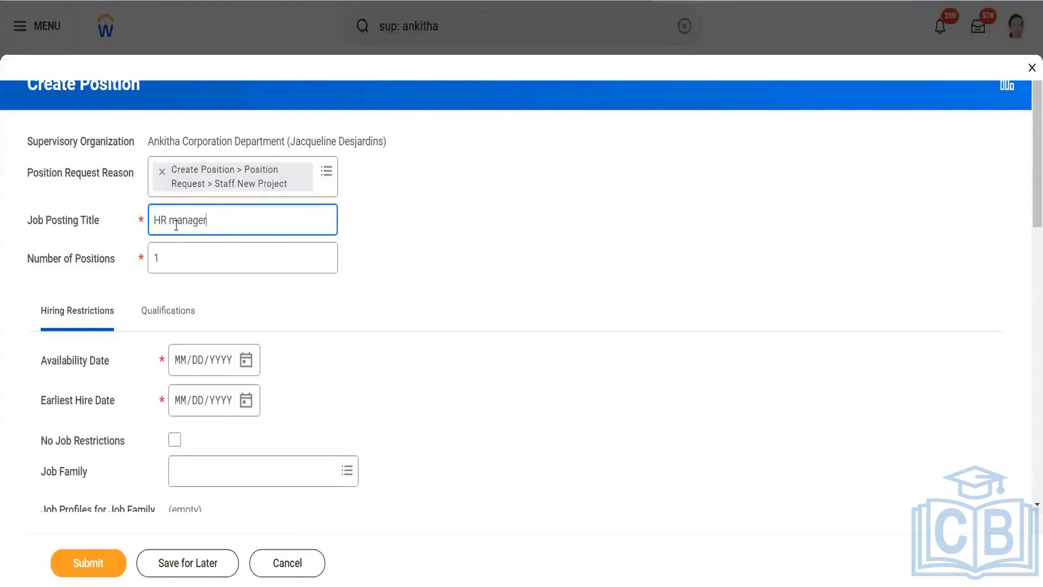
{"action": "key", "text": "BackSpace"}
{"action": "key", "text": "BackSpace"}
{"action": "key", "text": "BackSpace"}
{"action": "key", "text": "BackSpace"}
{"action": "key", "text": "BackSpace"}
{"action": "key", "text": "BackSpace"}
{"action": "key", "text": "BackSpace"}
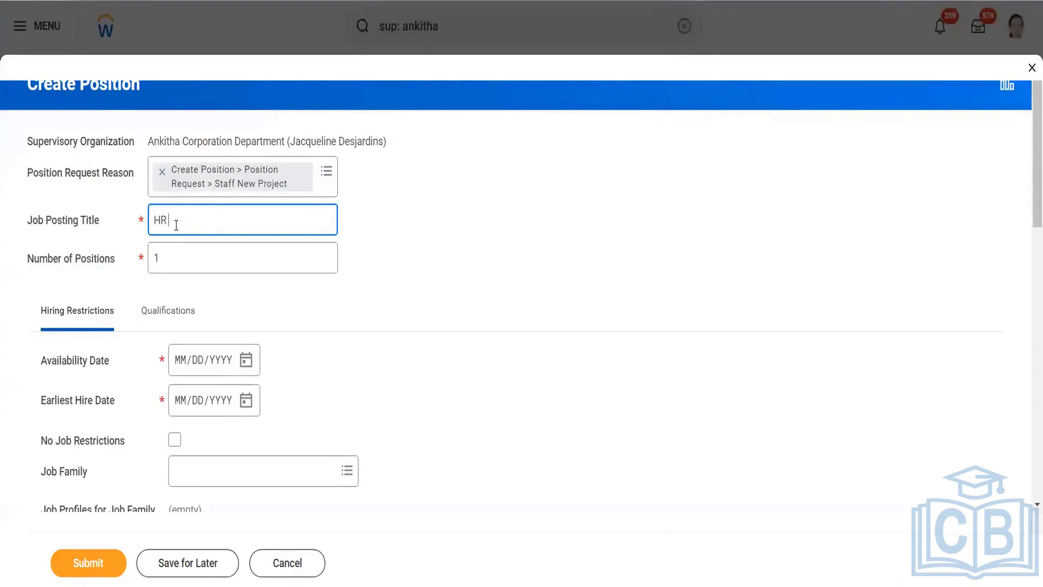
{"action": "type", "text": "Manager"}
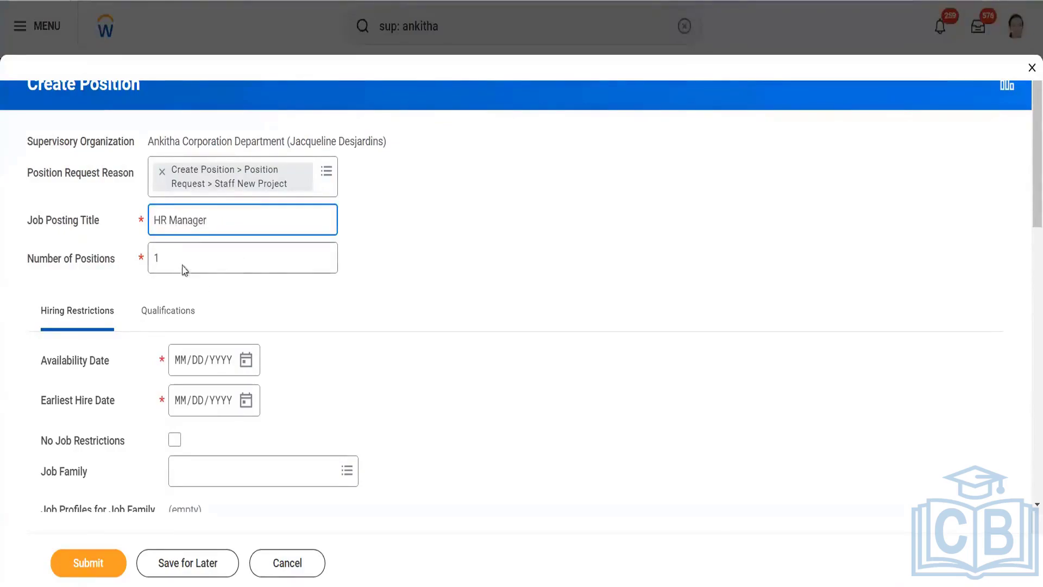
Look over the hiring restriction fields of the position request and set the number of positions to 2
{"action": "left_click", "coordinate": [201, 263]}
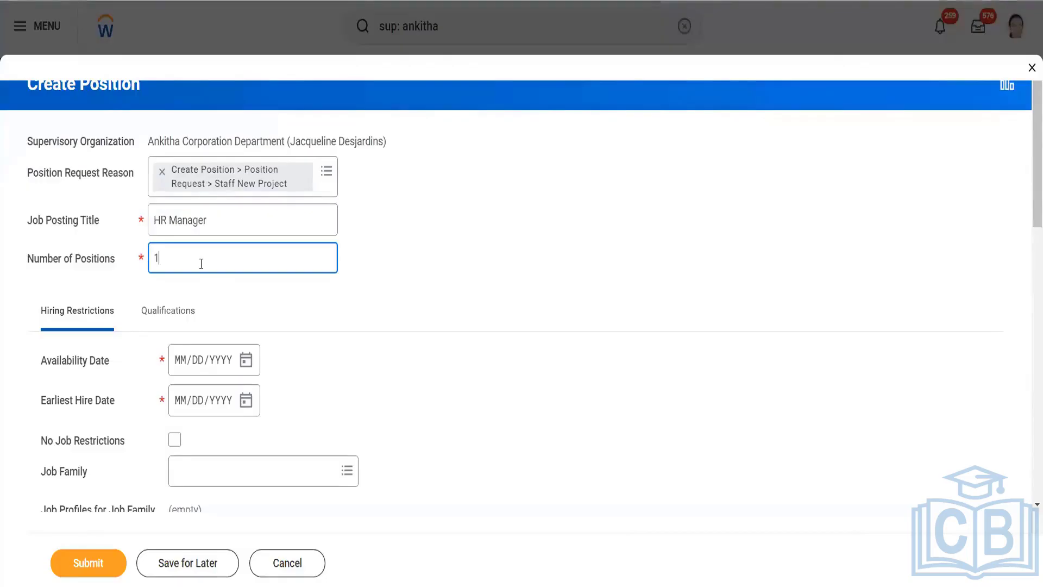
{"action": "key", "text": "BackSpace"}
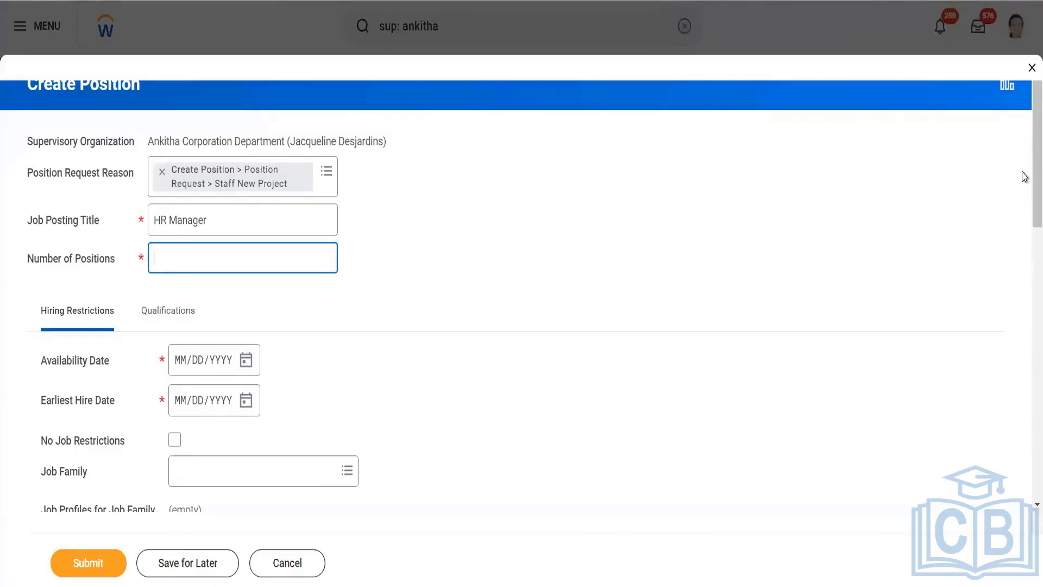
{"action": "scroll", "coordinate": [1025, 177], "scroll_direction": "down", "scroll_amount": 3}
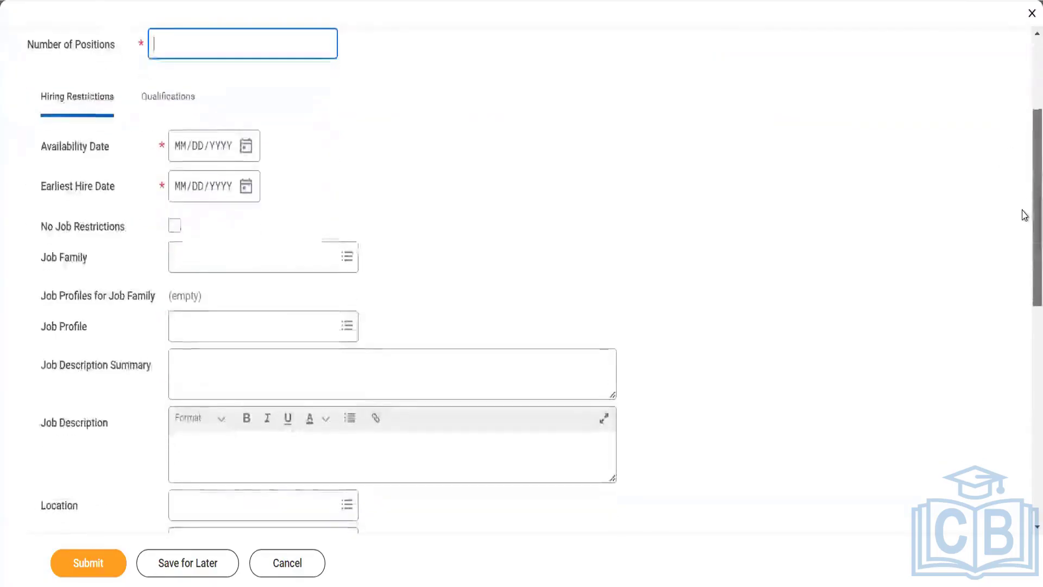
{"action": "scroll", "coordinate": [1025, 157], "scroll_direction": "up", "scroll_amount": 2}
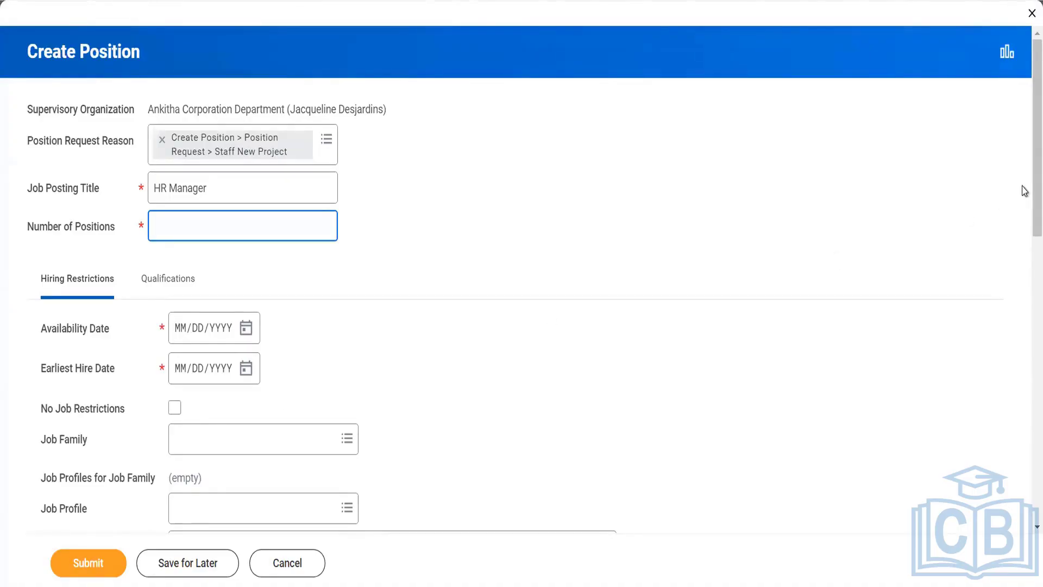
{"action": "scroll", "coordinate": [1024, 215], "scroll_direction": "down", "scroll_amount": 2}
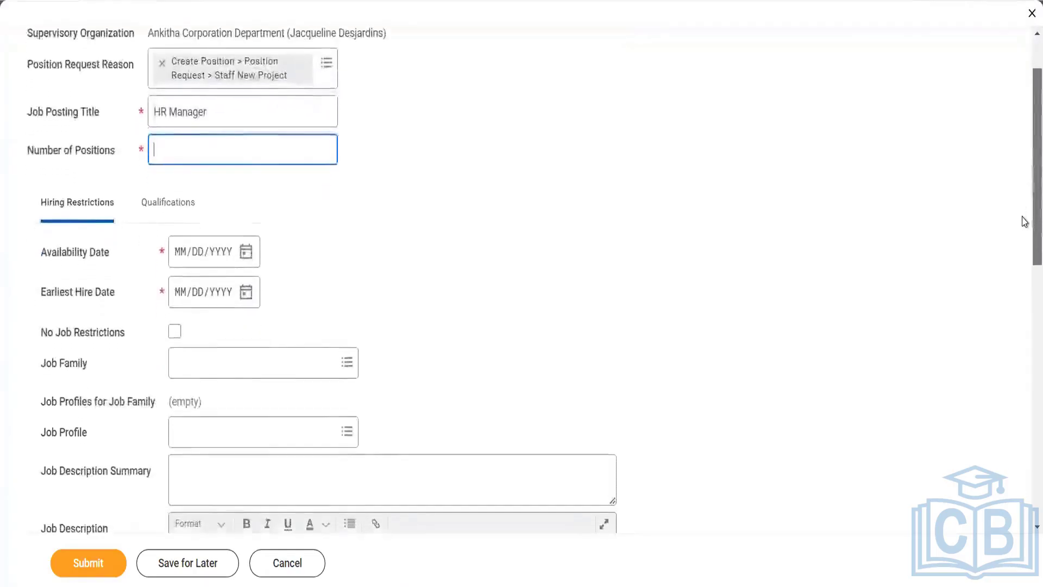
{"action": "scroll", "coordinate": [1025, 233], "scroll_direction": "down", "scroll_amount": 1}
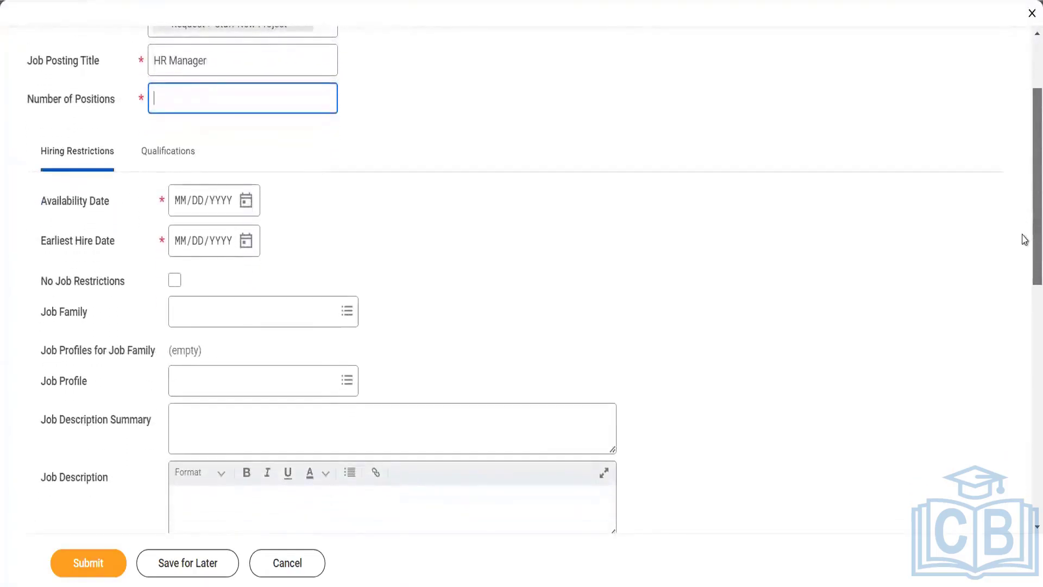
{"action": "scroll", "coordinate": [1024, 239], "scroll_direction": "down", "scroll_amount": 2}
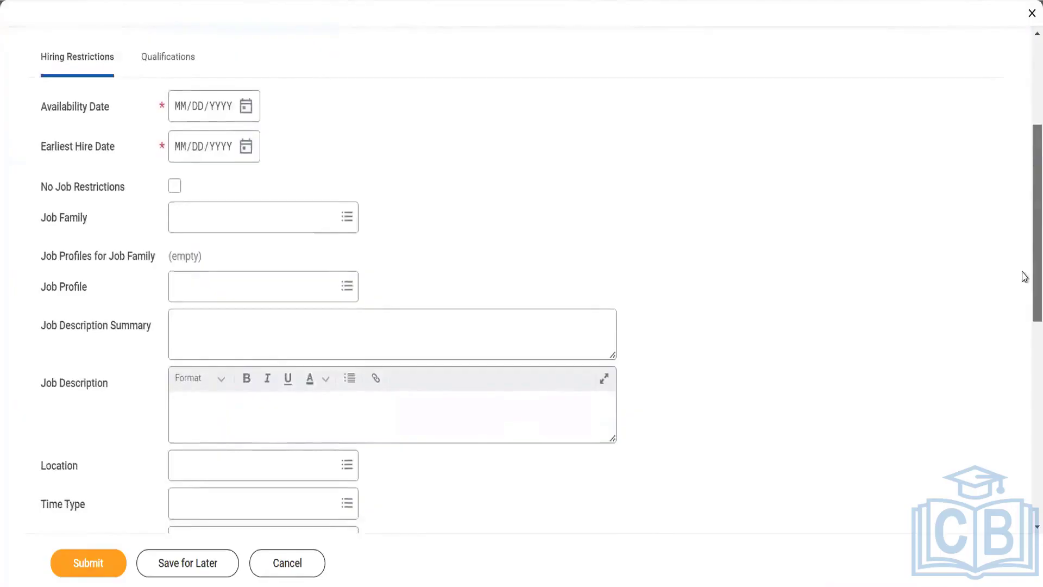
{"action": "scroll", "coordinate": [1025, 277], "scroll_direction": "down", "scroll_amount": 2}
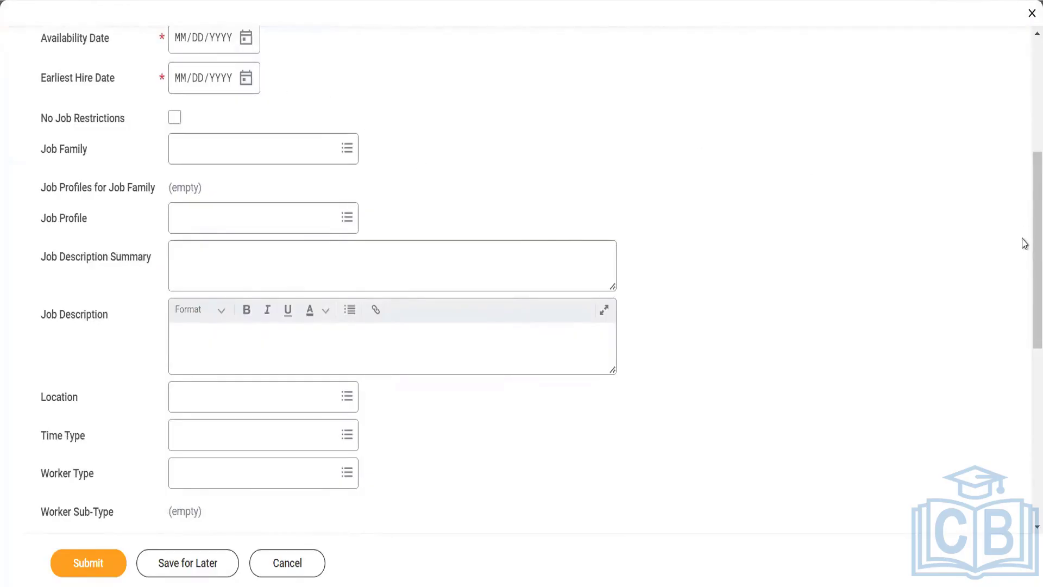
{"action": "scroll", "coordinate": [1025, 221], "scroll_direction": "up", "scroll_amount": 5}
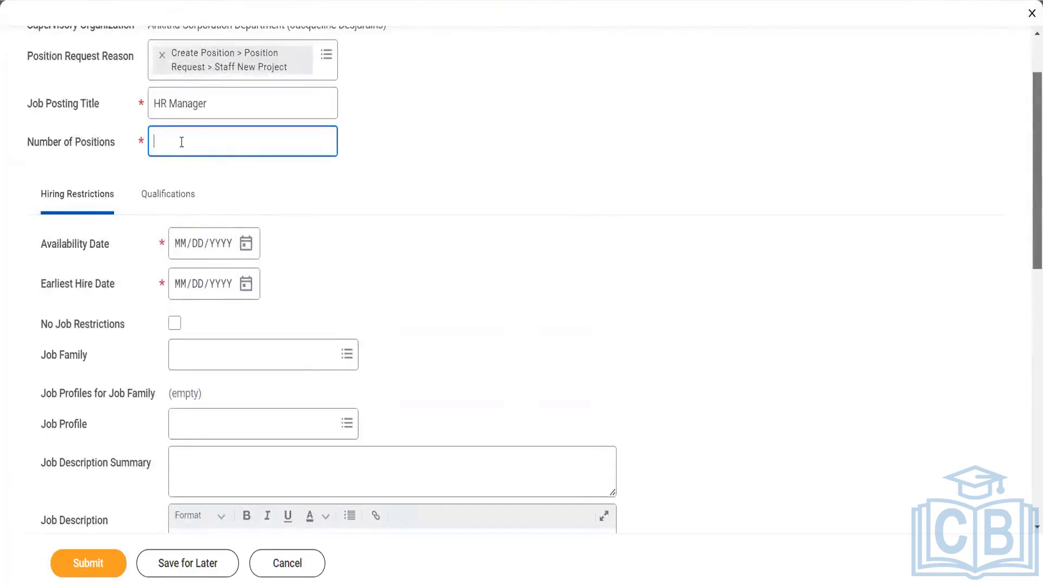
{"action": "type", "text": "2"}
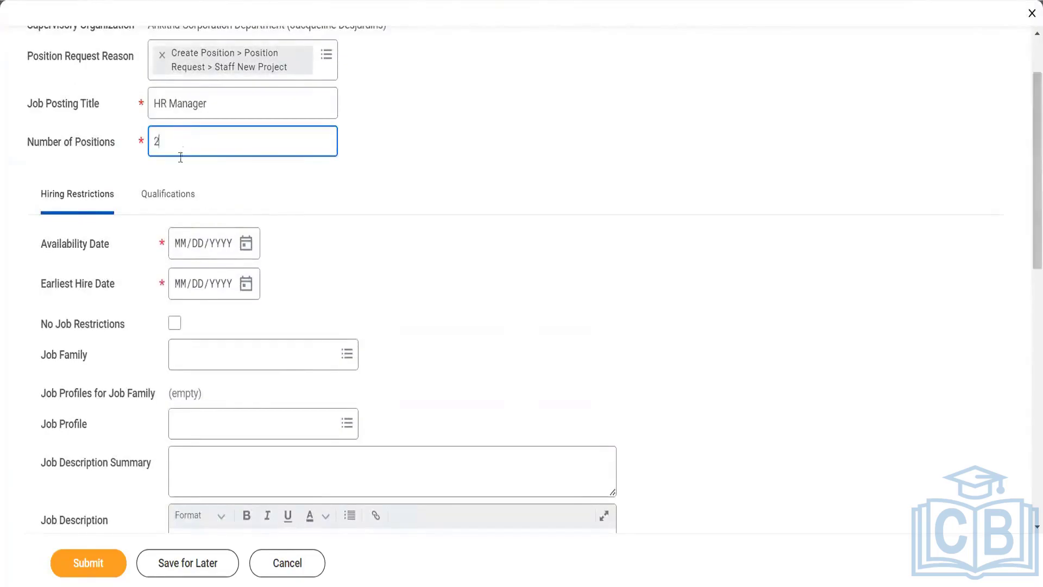
Set both the availability date and the earliest hire date to 01/01/1900 in the hiring restrictions
{"action": "left_click", "coordinate": [184, 248]}
{"action": "type", "text": "01011900"}
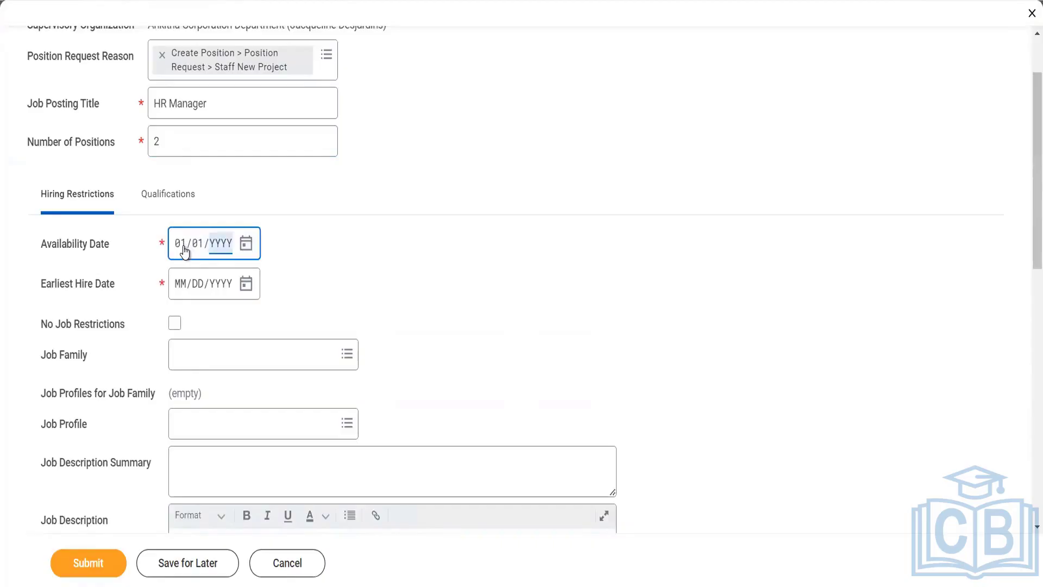
{"action": "key", "text": "Tab"}
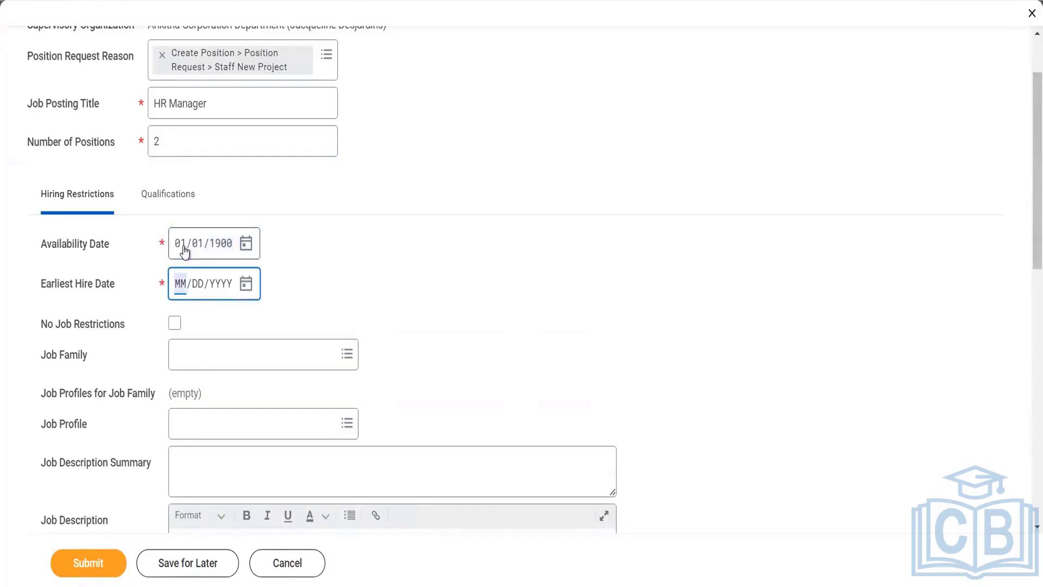
{"action": "type", "text": "01011900"}
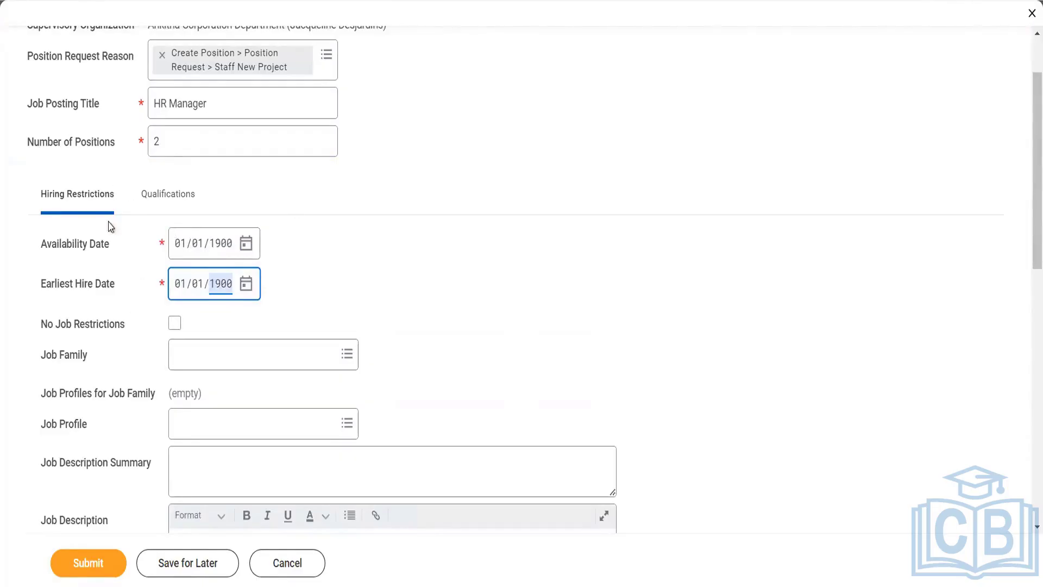
Restrict the position to the job family AD_JF_BUm_L1-Support-01 from the AD_JFG_Bum_Support job family group
{"action": "scroll", "coordinate": [1025, 116], "scroll_direction": "up", "scroll_amount": 2}
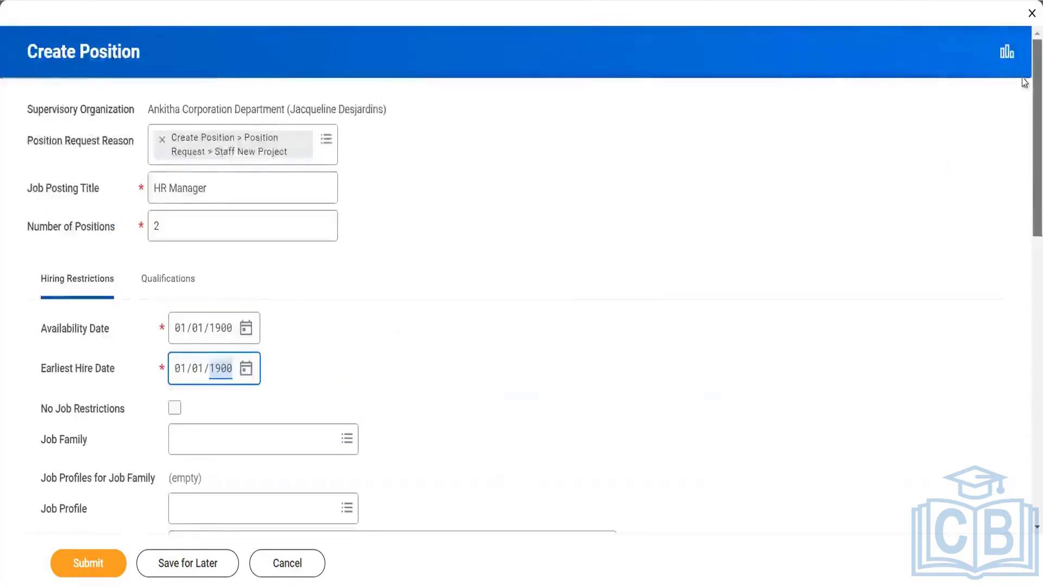
{"action": "scroll", "coordinate": [1025, 116], "scroll_direction": "down", "scroll_amount": 1}
{"action": "scroll", "coordinate": [1024, 162], "scroll_direction": "down", "scroll_amount": 3}
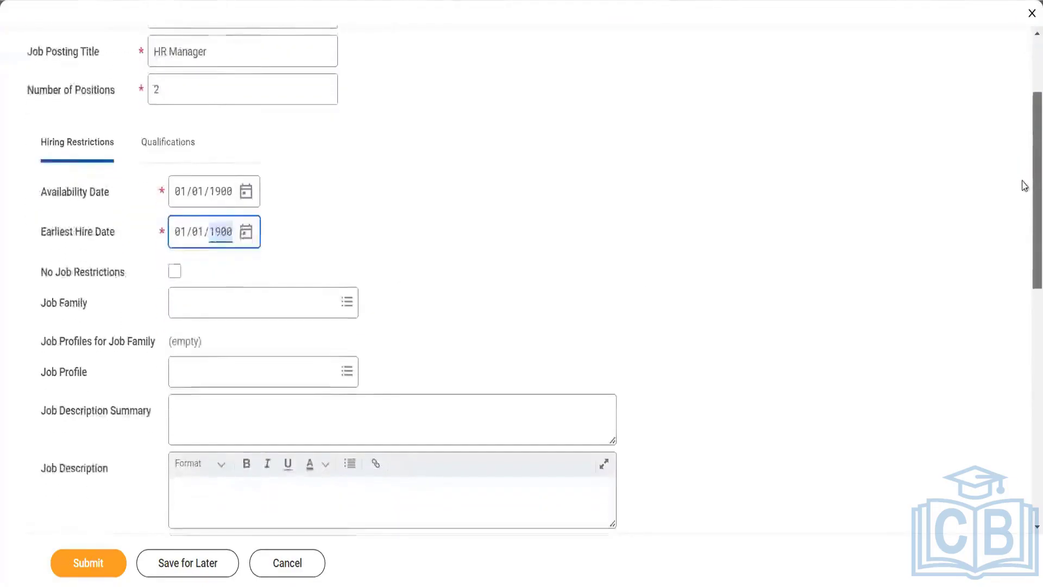
{"action": "scroll", "coordinate": [1025, 194], "scroll_direction": "down", "scroll_amount": 1}
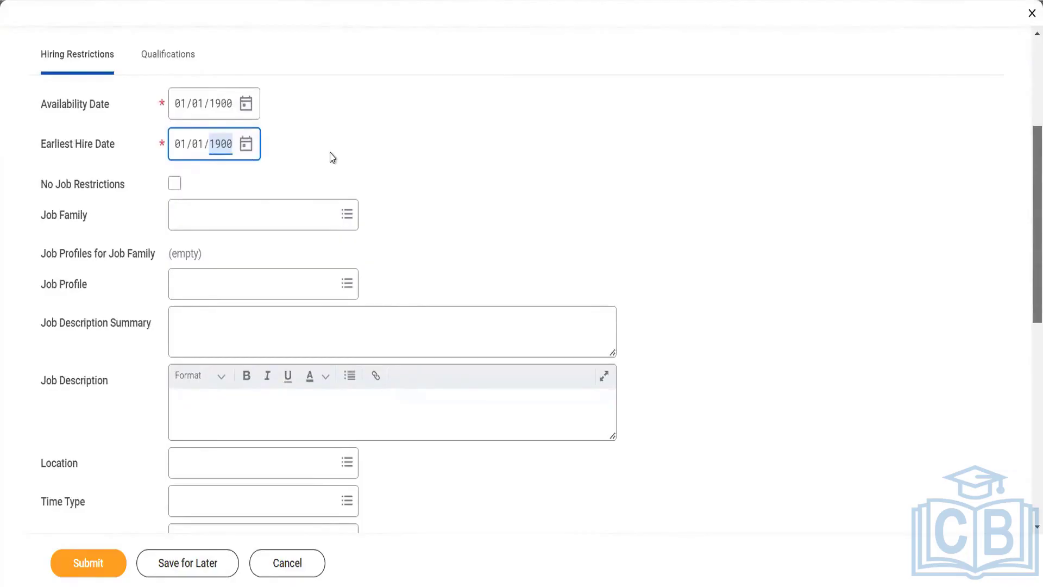
{"action": "left_click", "coordinate": [202, 222]}
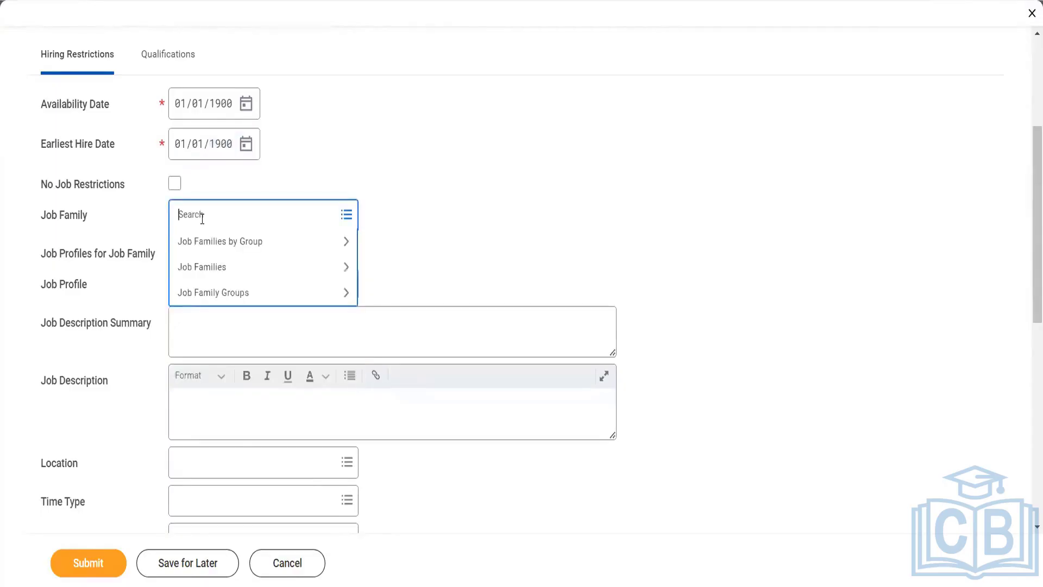
{"action": "type", "text": "hr"}
{"action": "key", "text": "Return"}
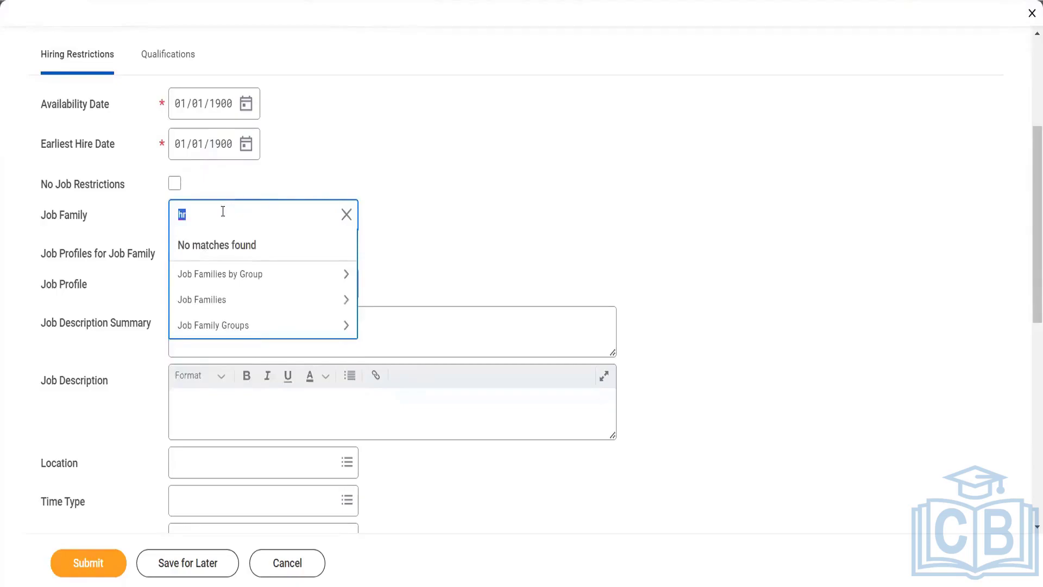
{"action": "key", "text": "BackSpace"}
{"action": "left_click", "coordinate": [252, 283]}
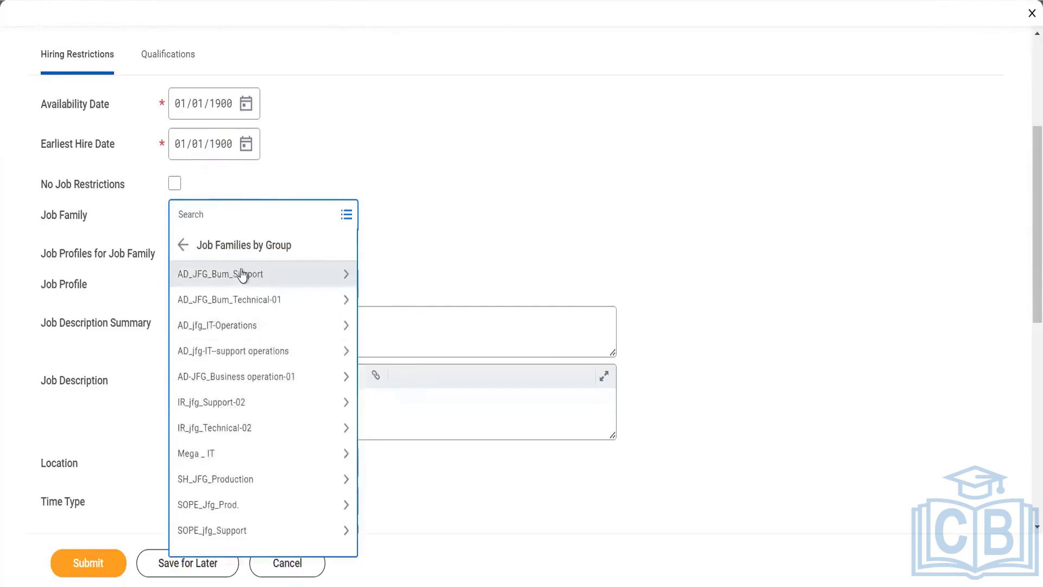
{"action": "left_click", "coordinate": [242, 275]}
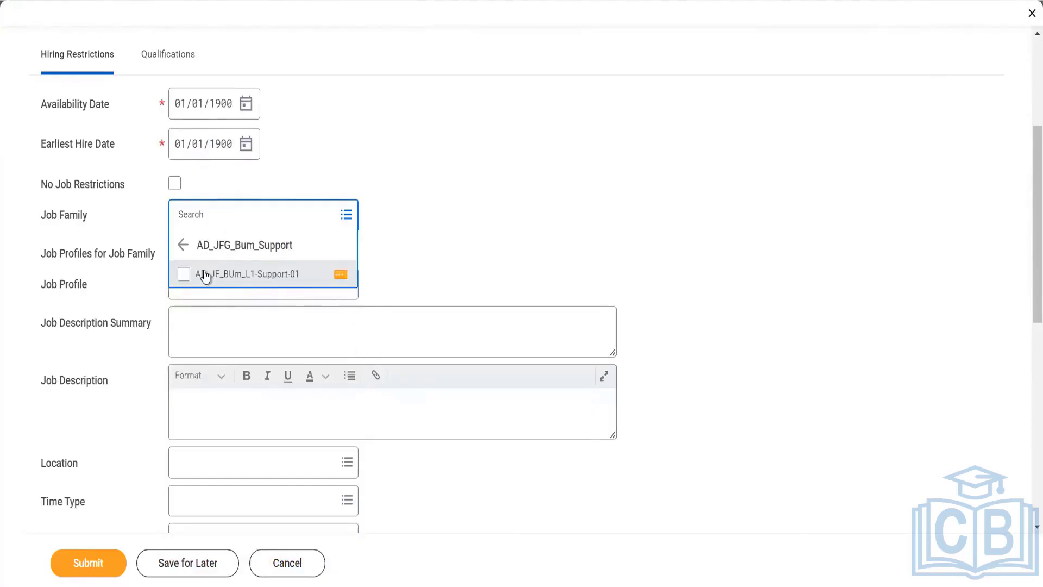
{"action": "left_click", "coordinate": [205, 276]}
{"action": "left_click", "coordinate": [498, 147]}
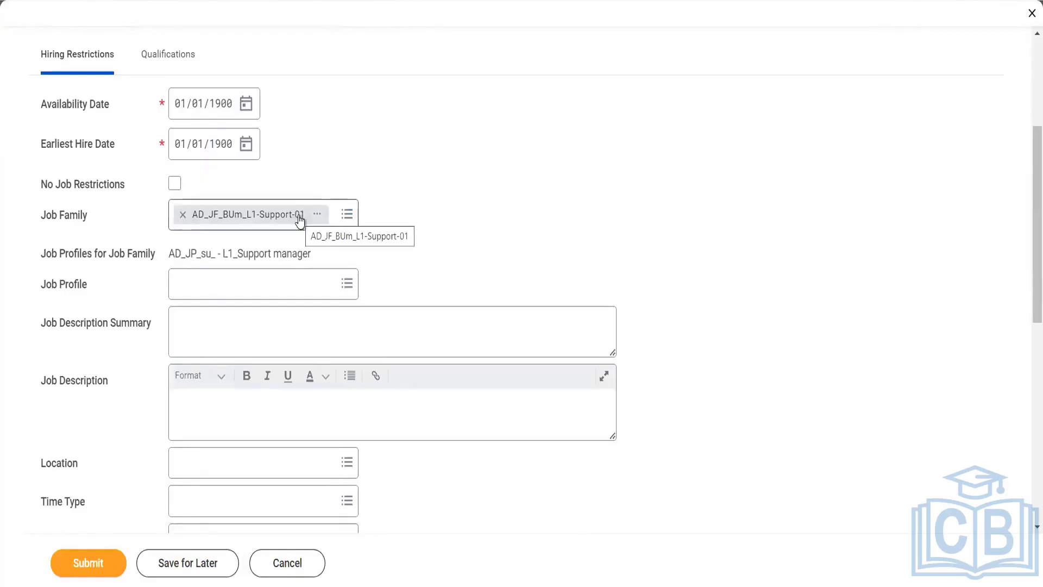
Choose the job profile AD_JP_su_ - L1_Support manager by browsing the AD_JFG_Bum_Support group and its AD_JF_BUm_L1-Support-01 family
{"action": "left_click", "coordinate": [219, 286]}
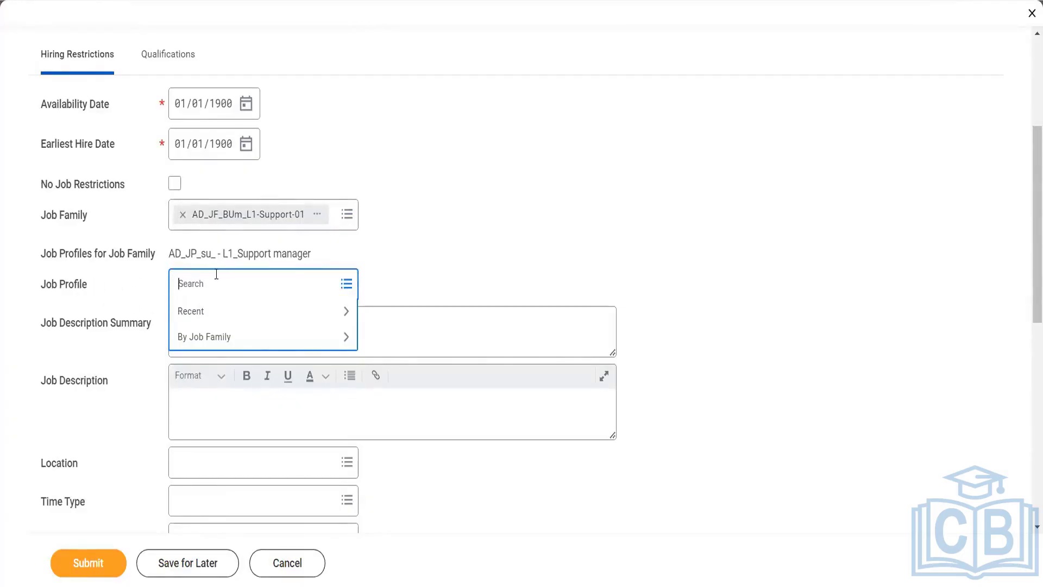
{"action": "left_click", "coordinate": [232, 337]}
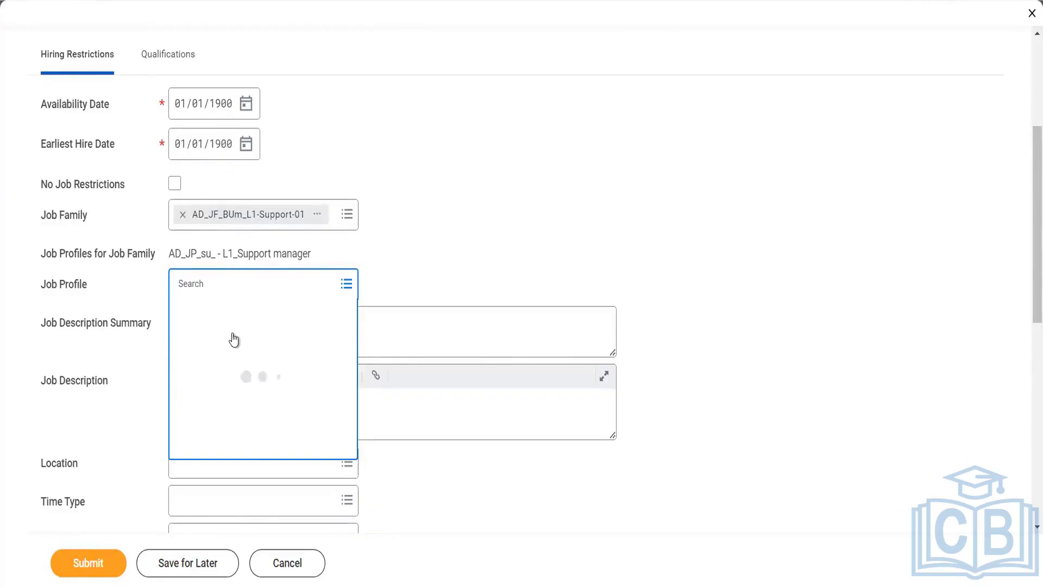
{"action": "left_click", "coordinate": [205, 350]}
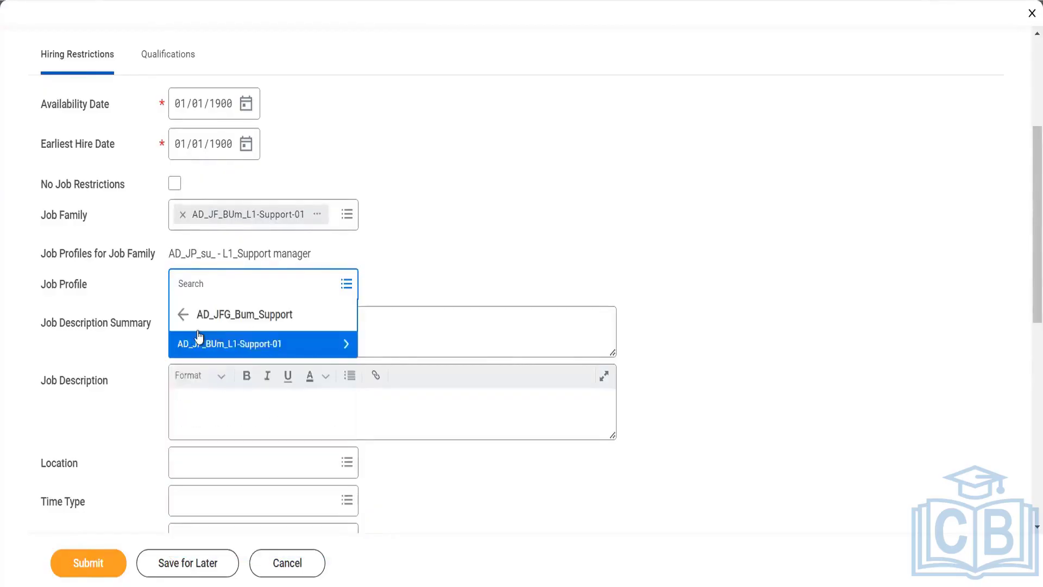
{"action": "left_click", "coordinate": [199, 342]}
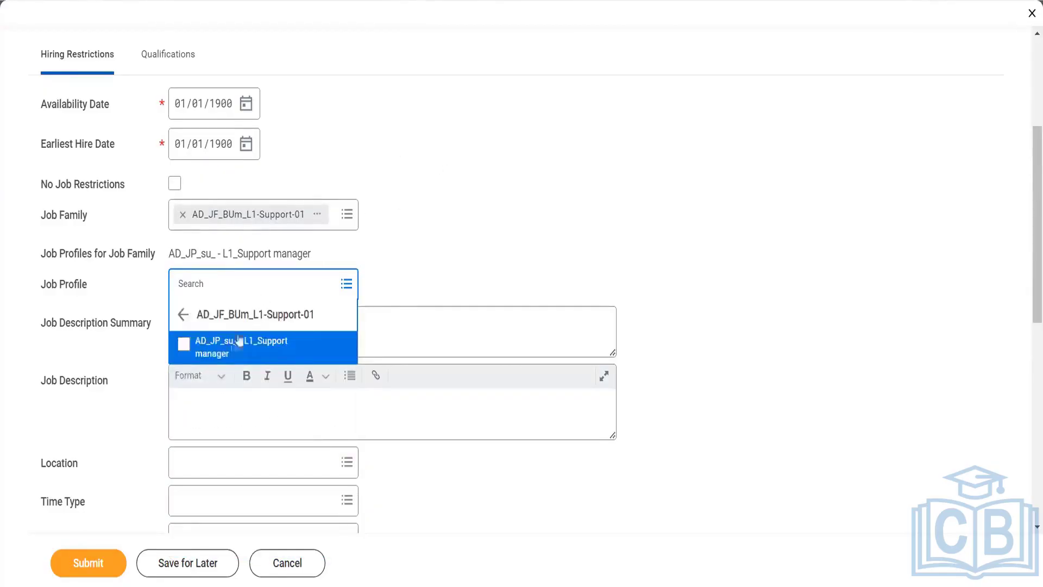
{"action": "left_click", "coordinate": [298, 354]}
{"action": "left_click", "coordinate": [487, 193]}
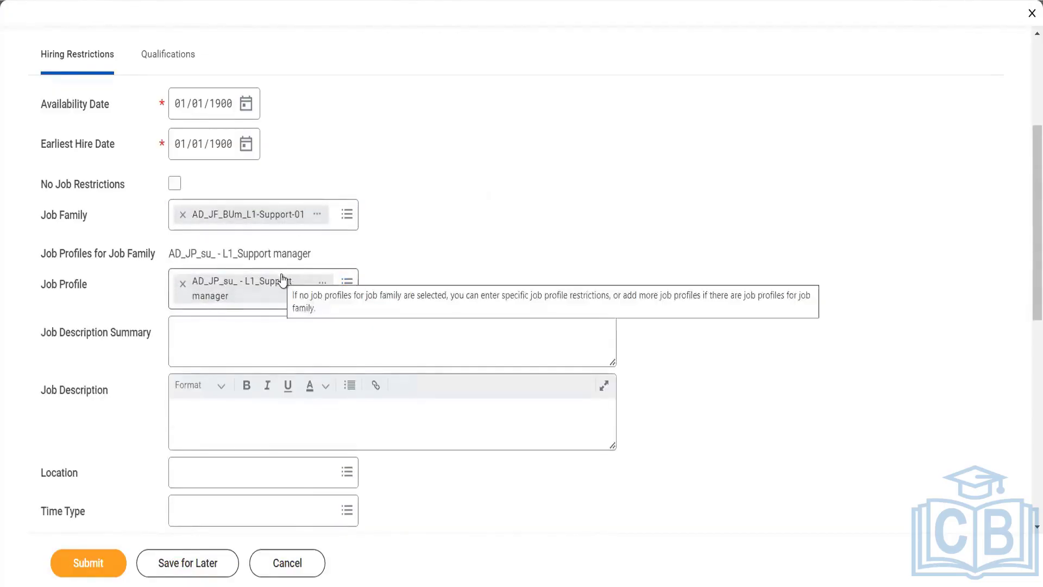
Search the locations for "atalnta" and restrict the position to the Atlanta location
{"action": "left_click", "coordinate": [221, 471]}
{"action": "type", "text": "atalnta"}
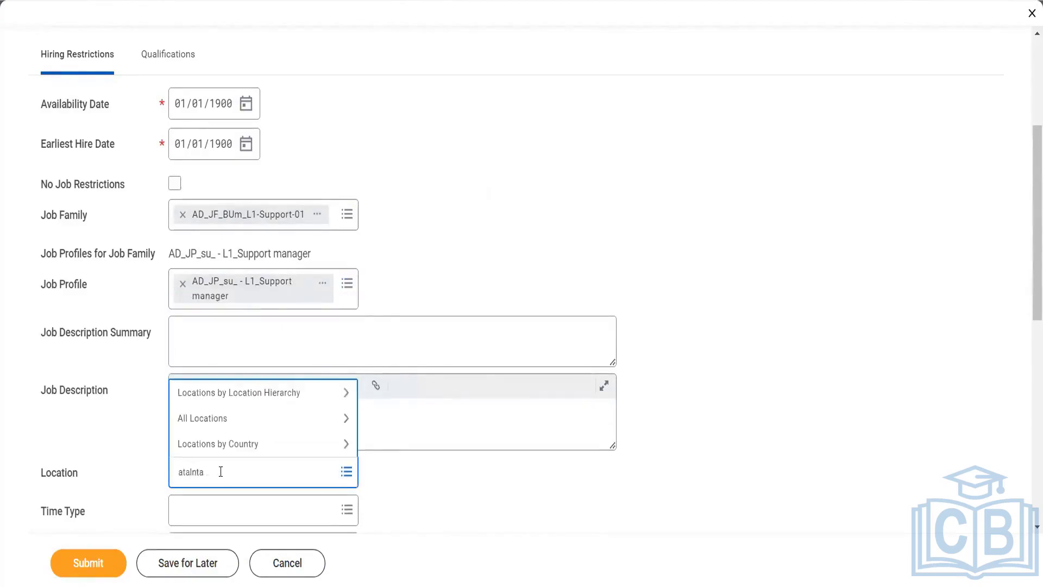
{"action": "key", "text": "Return"}
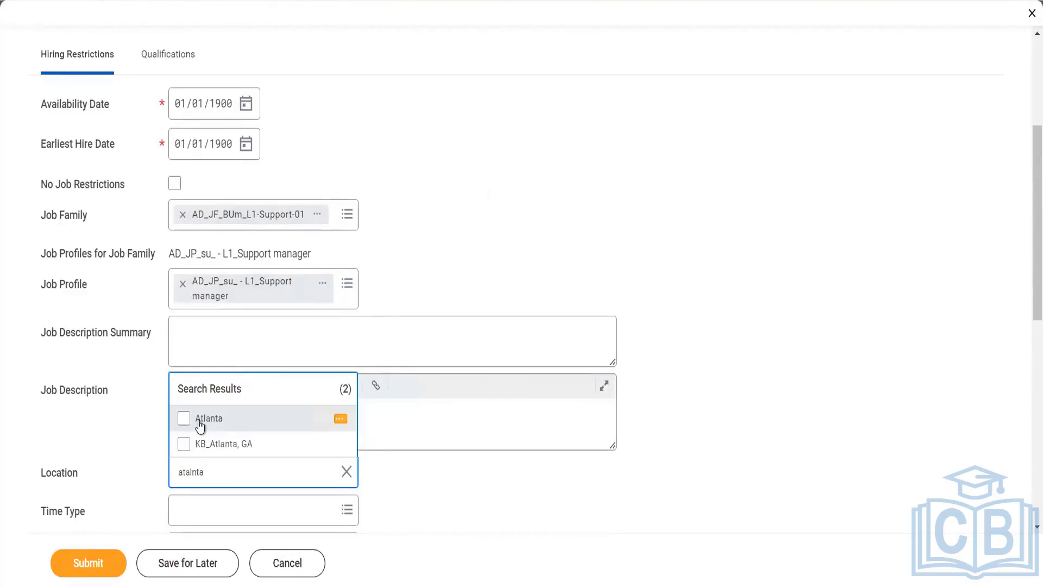
{"action": "left_click", "coordinate": [200, 421]}
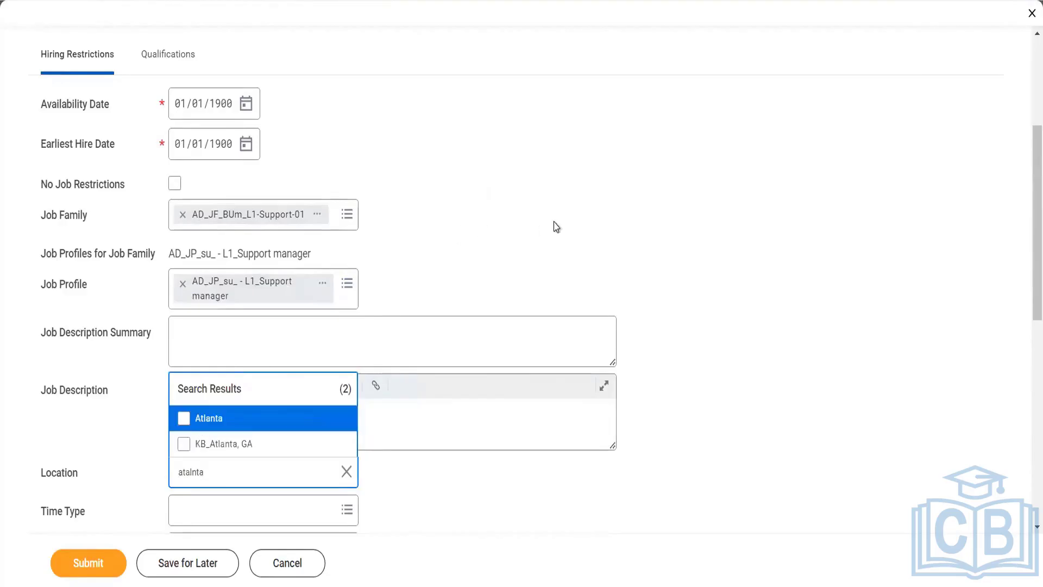
{"action": "left_click", "coordinate": [183, 421]}
{"action": "left_click", "coordinate": [459, 252]}
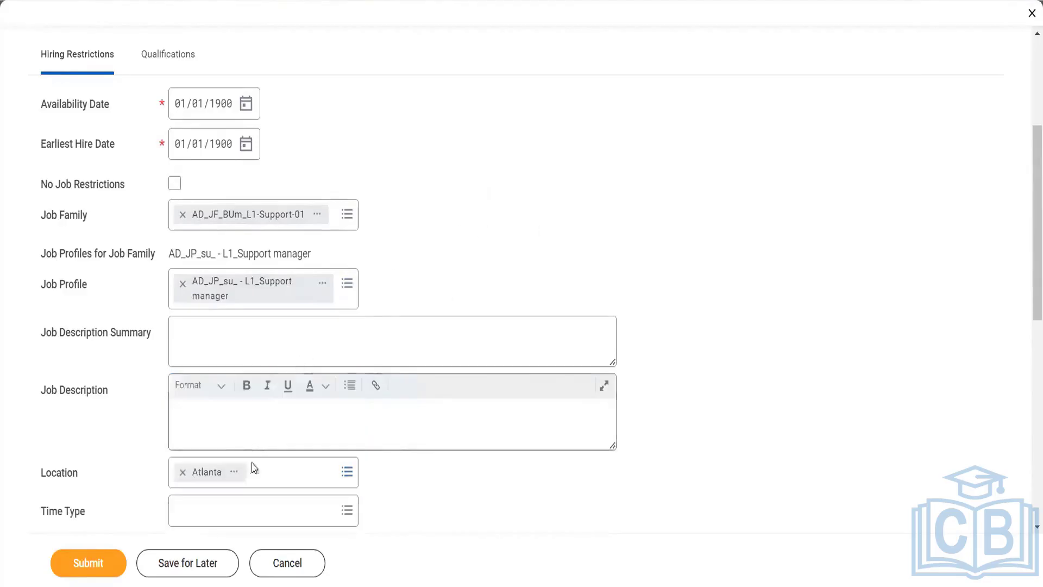
Review the number of positions and set the position's time type to Full time
{"action": "scroll", "coordinate": [1025, 225], "scroll_direction": "down", "scroll_amount": 3}
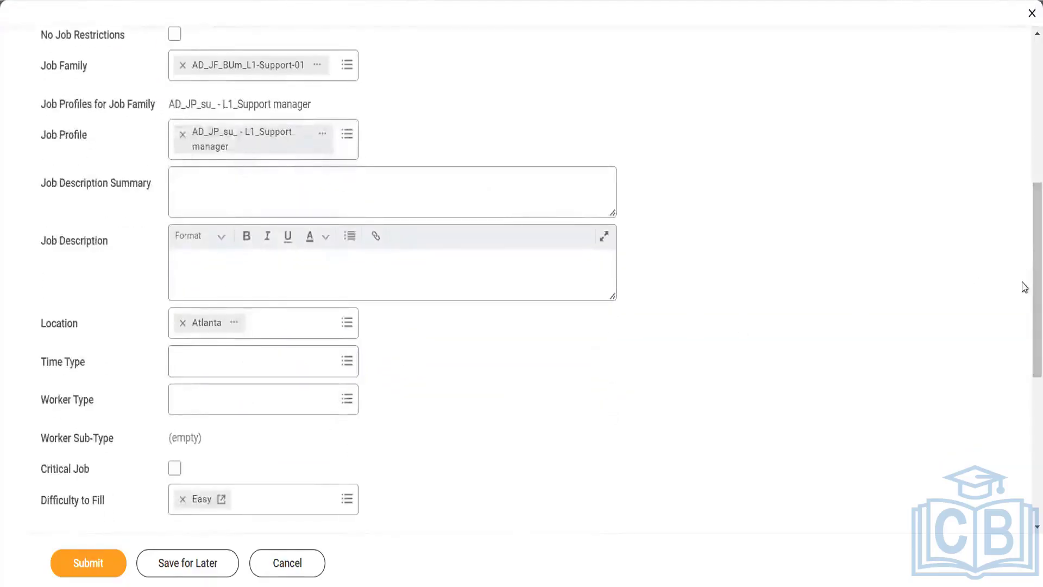
{"action": "left_click_drag", "start_coordinate": [1025, 286], "coordinate": [1027, 170]}
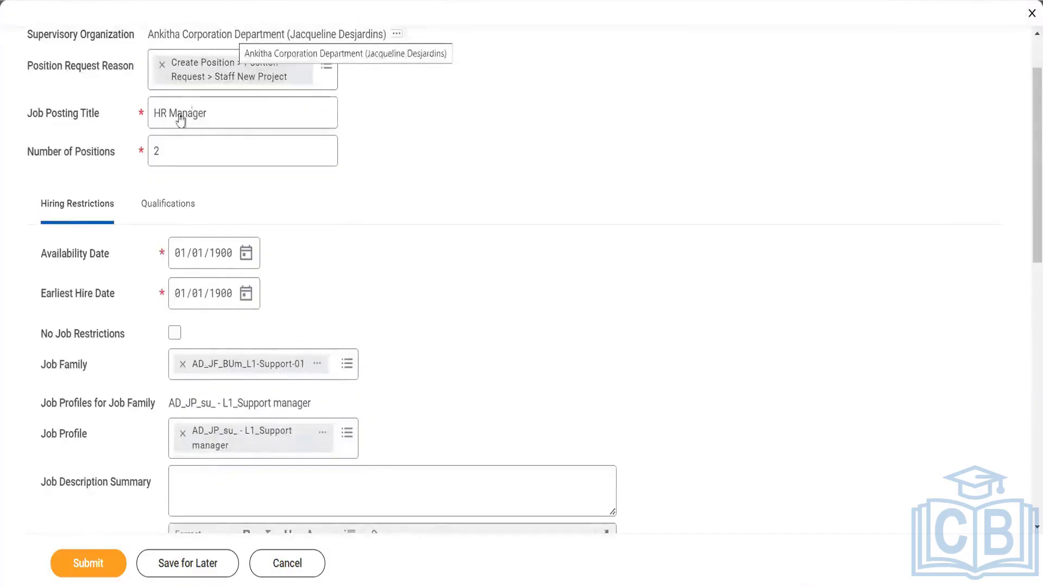
{"action": "double_click", "coordinate": [155, 151]}
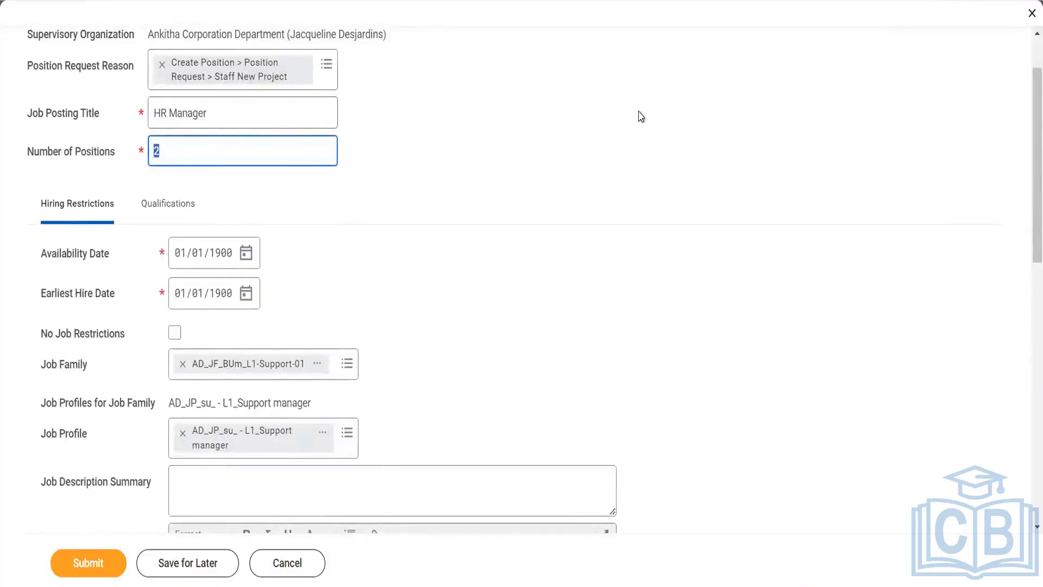
{"action": "scroll", "coordinate": [1026, 190], "scroll_direction": "down", "scroll_amount": 5}
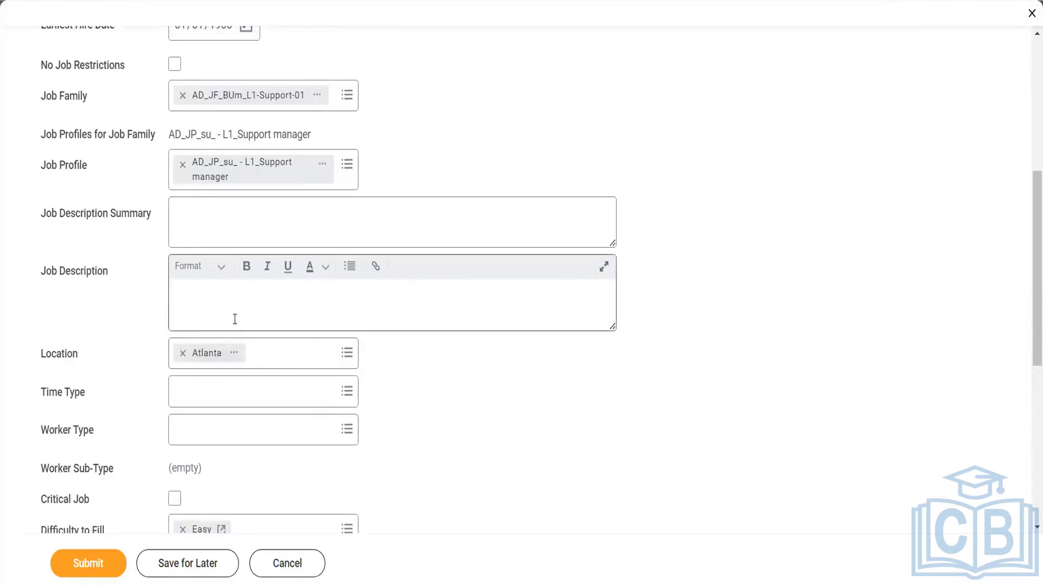
{"action": "left_click", "coordinate": [196, 390]}
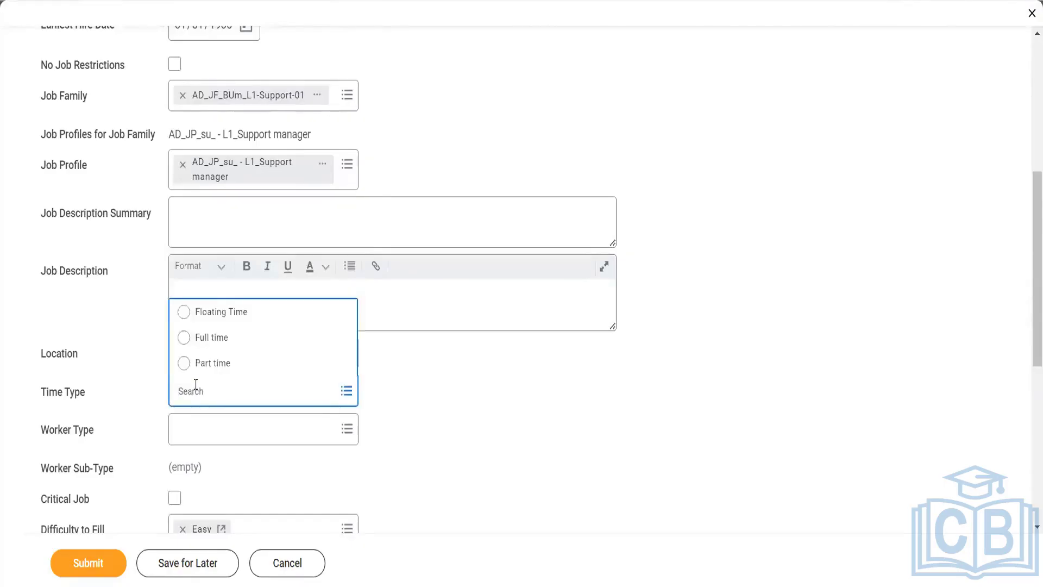
{"action": "left_click", "coordinate": [207, 340]}
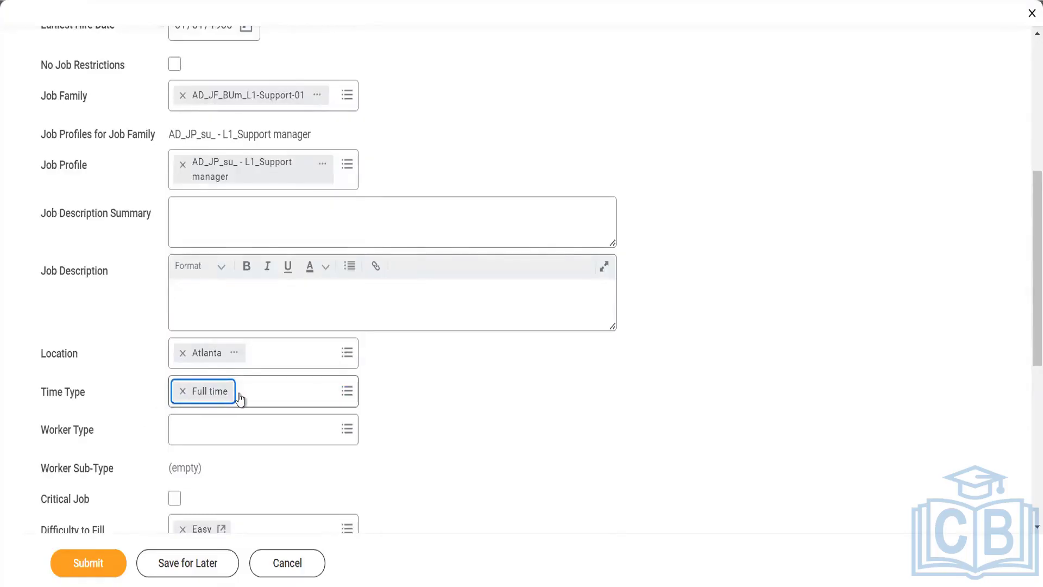
Search the worker types for "regular" and set the position's worker type to Employee
{"action": "left_click", "coordinate": [212, 434]}
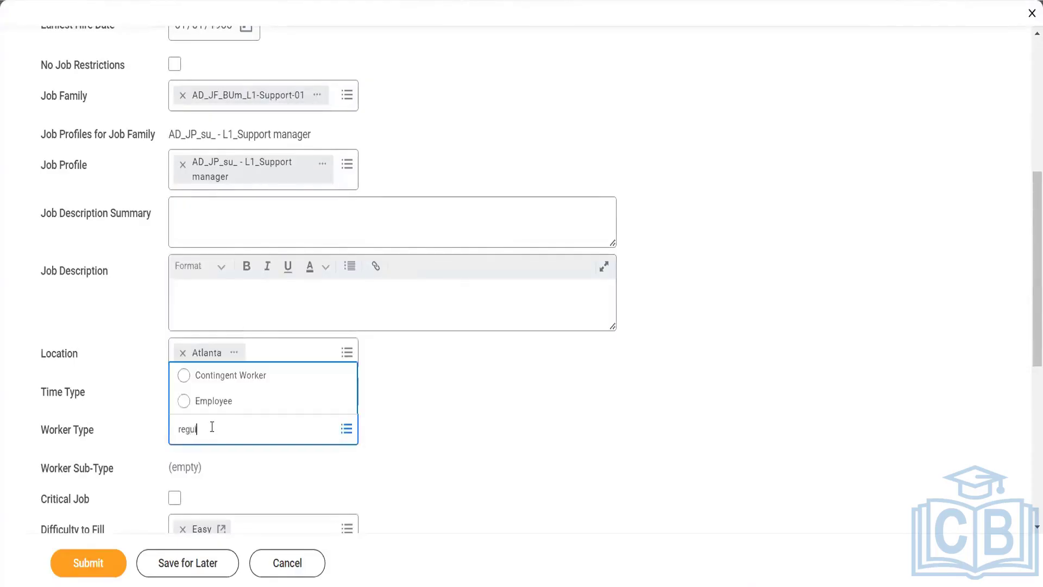
{"action": "type", "text": "regular"}
{"action": "key", "text": "Return"}
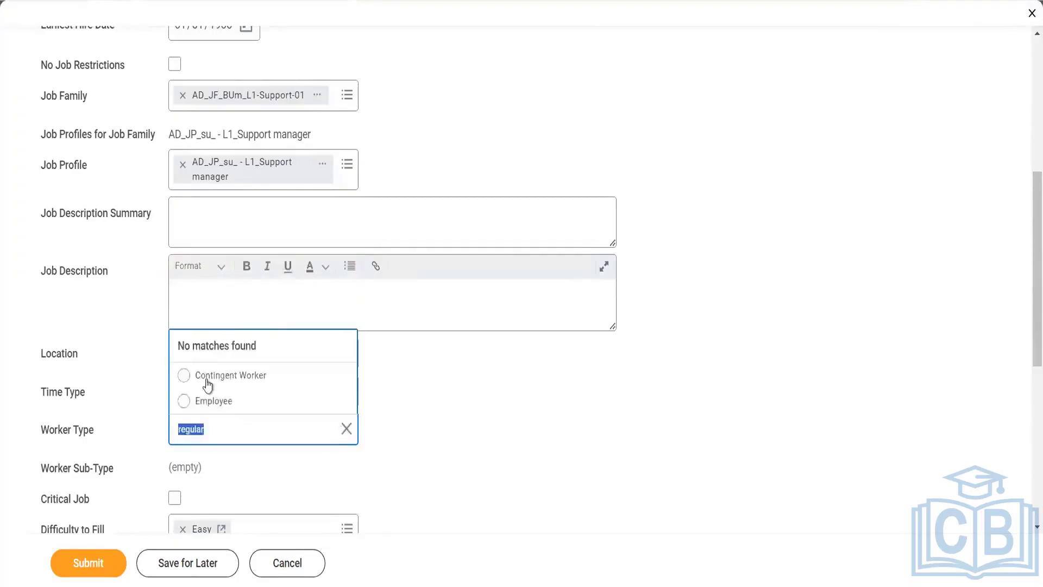
{"action": "left_click", "coordinate": [184, 407]}
{"action": "left_click", "coordinate": [184, 406]}
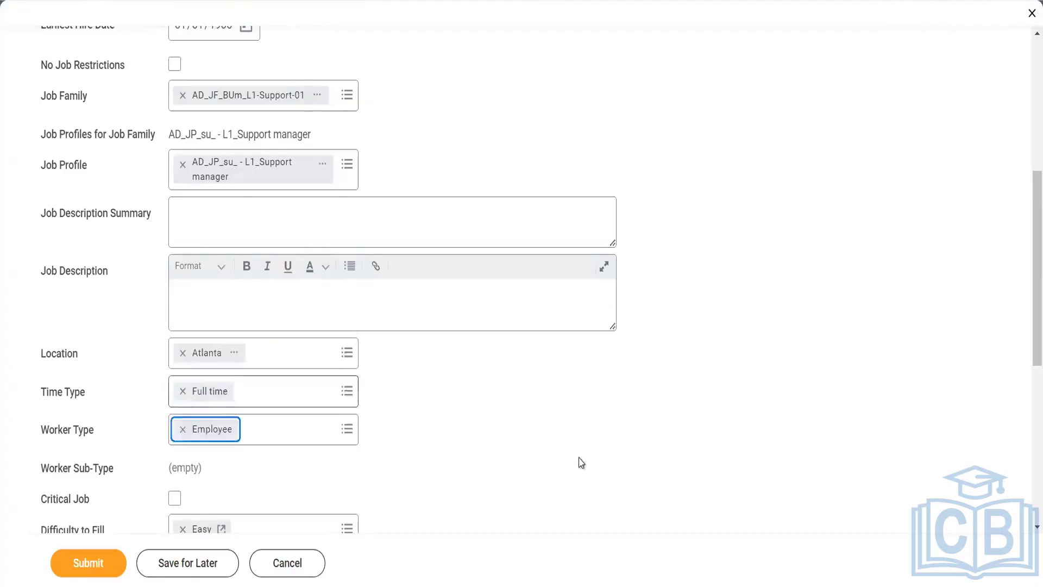
Remove the job family and the job profile from the hiring restrictions and review the rest of the position request
{"action": "left_click", "coordinate": [183, 97]}
{"action": "left_click", "coordinate": [182, 164]}
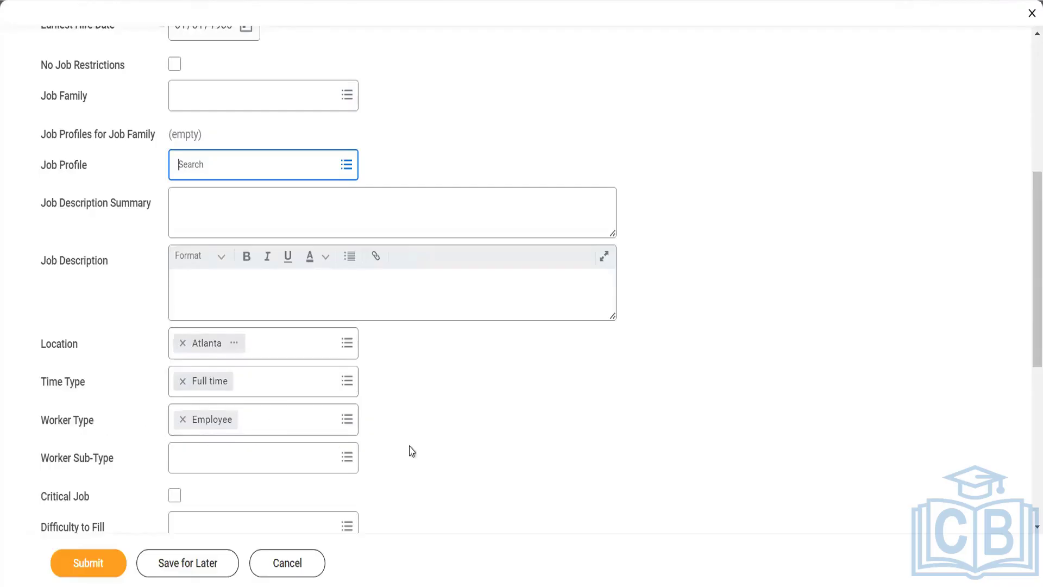
{"action": "scroll", "coordinate": [459, 210], "scroll_direction": "up", "scroll_amount": 5}
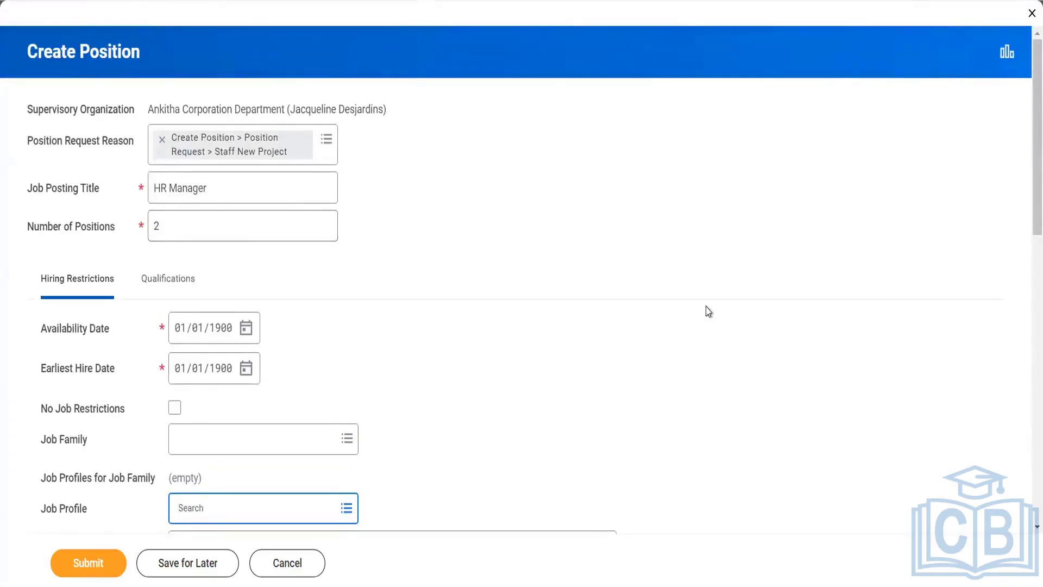
{"action": "scroll", "coordinate": [1024, 168], "scroll_direction": "down", "scroll_amount": 9}
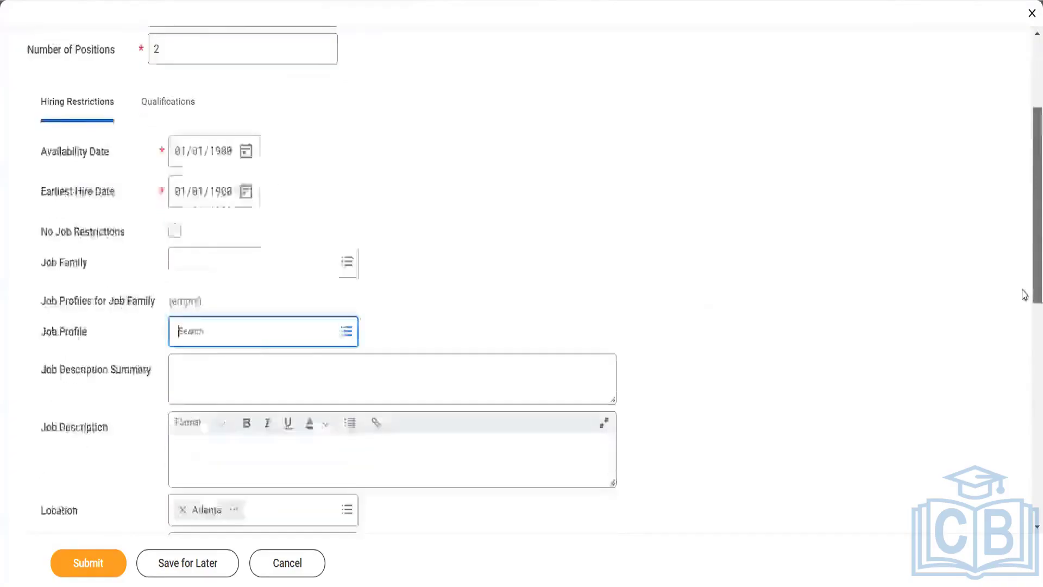
{"action": "scroll", "coordinate": [1024, 198], "scroll_direction": "up", "scroll_amount": 9}
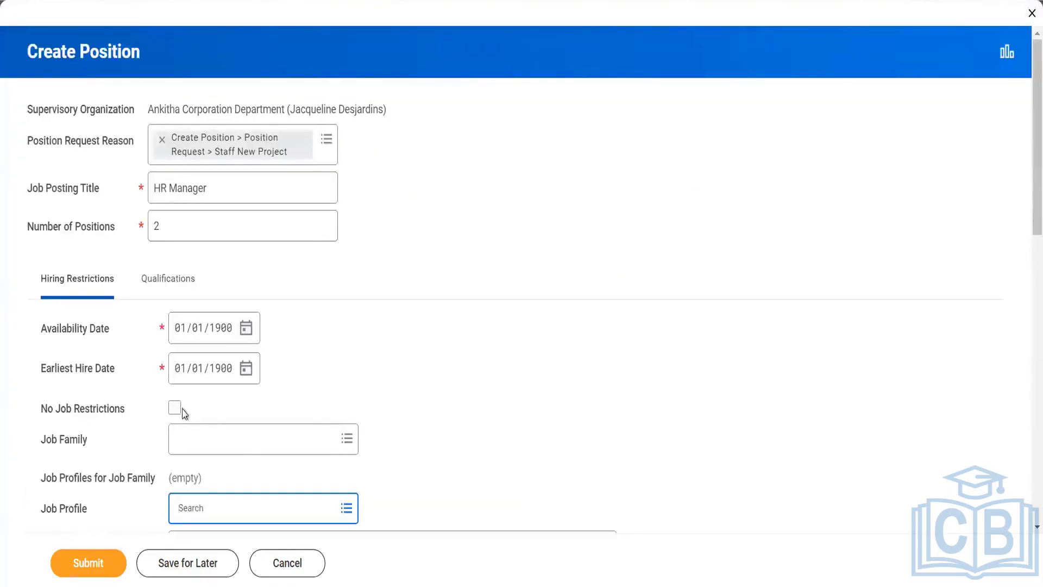
{"action": "left_click", "coordinate": [863, 216]}
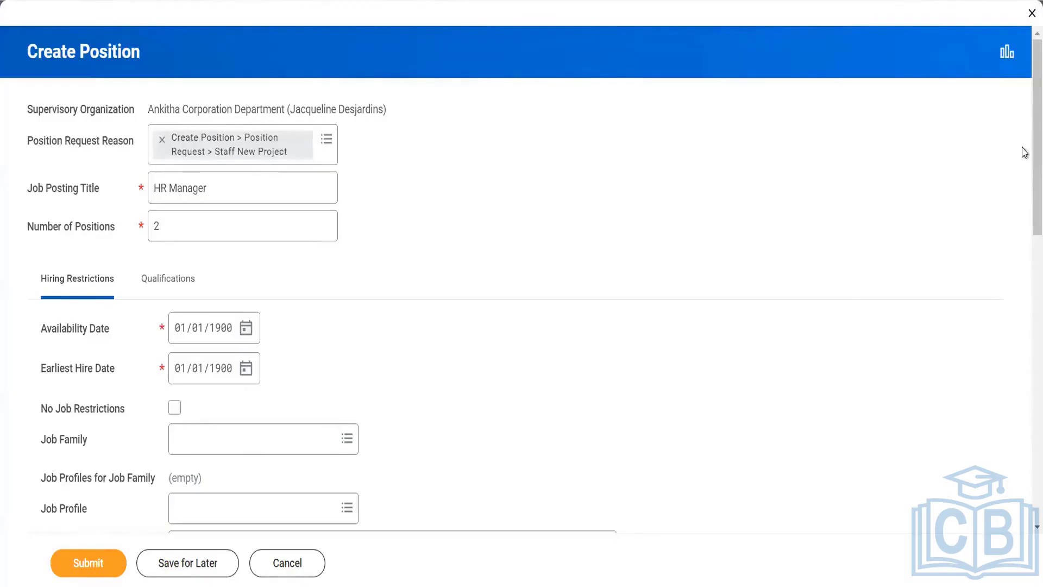
Clear the worker type, time type and location restrictions and enable No Job Restrictions
{"action": "scroll", "coordinate": [1025, 182], "scroll_direction": "down", "scroll_amount": 5}
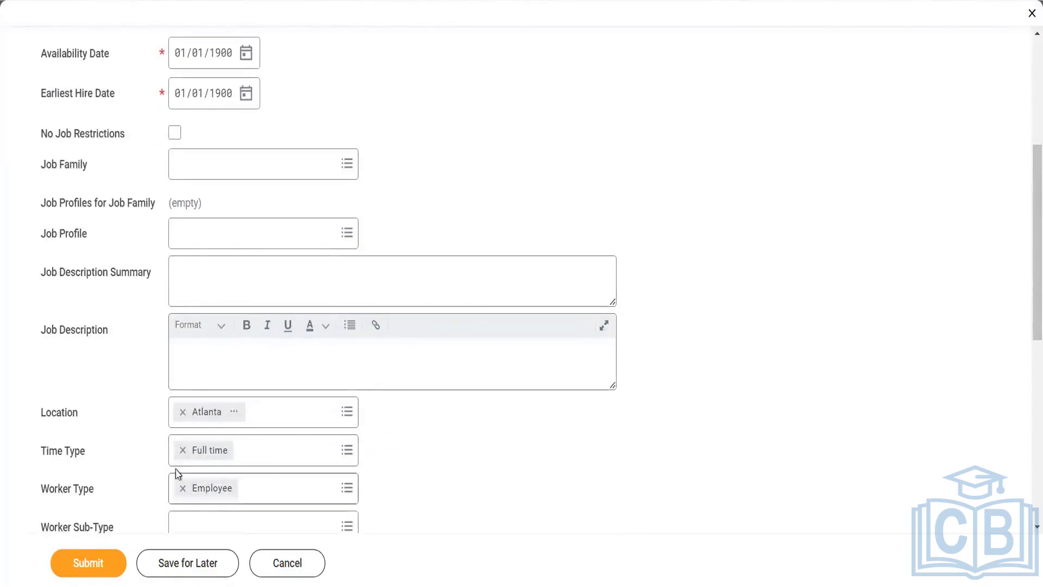
{"action": "left_click", "coordinate": [181, 489]}
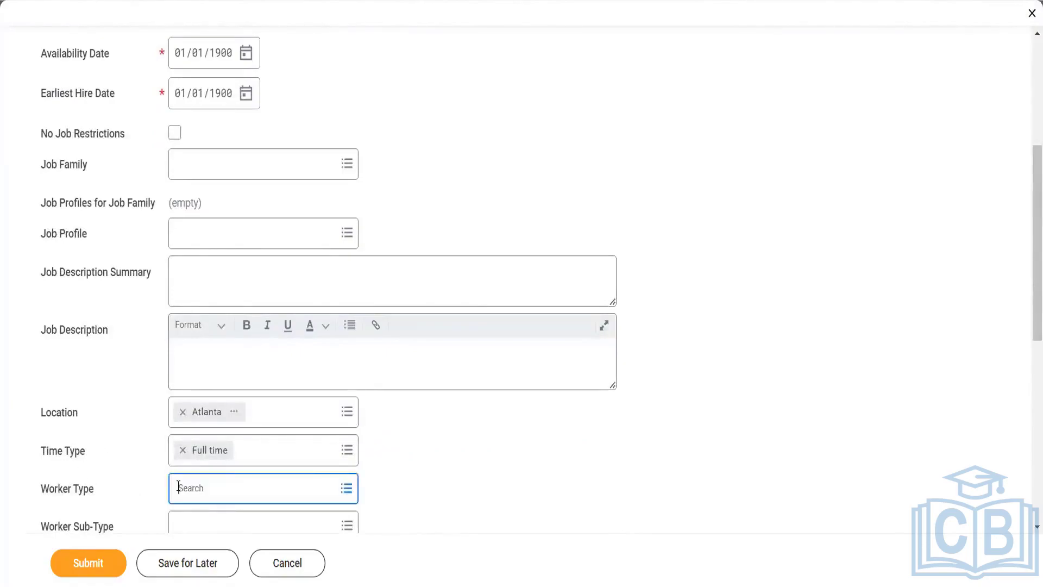
{"action": "left_click", "coordinate": [182, 451]}
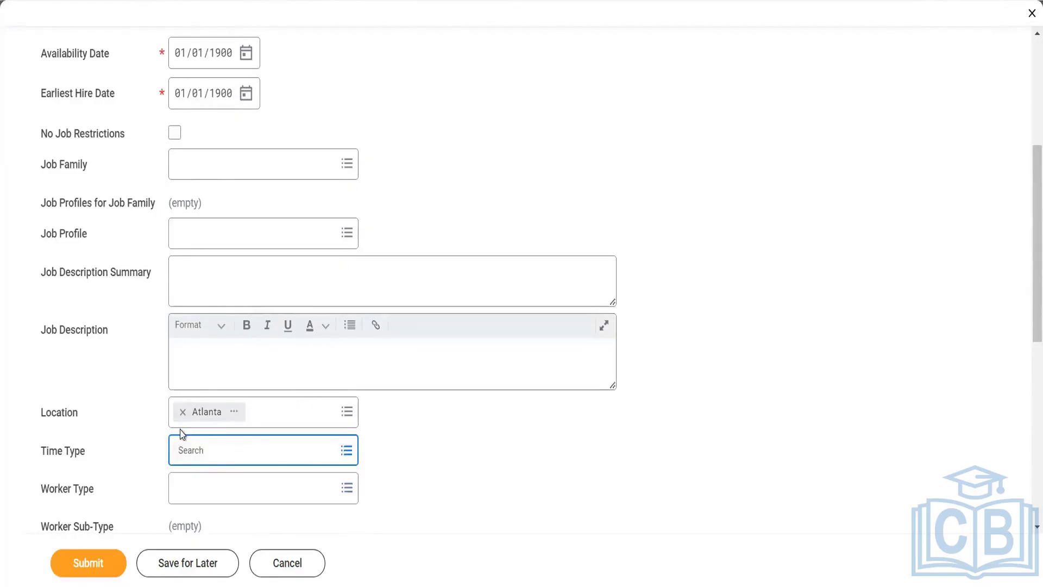
{"action": "left_click", "coordinate": [183, 412]}
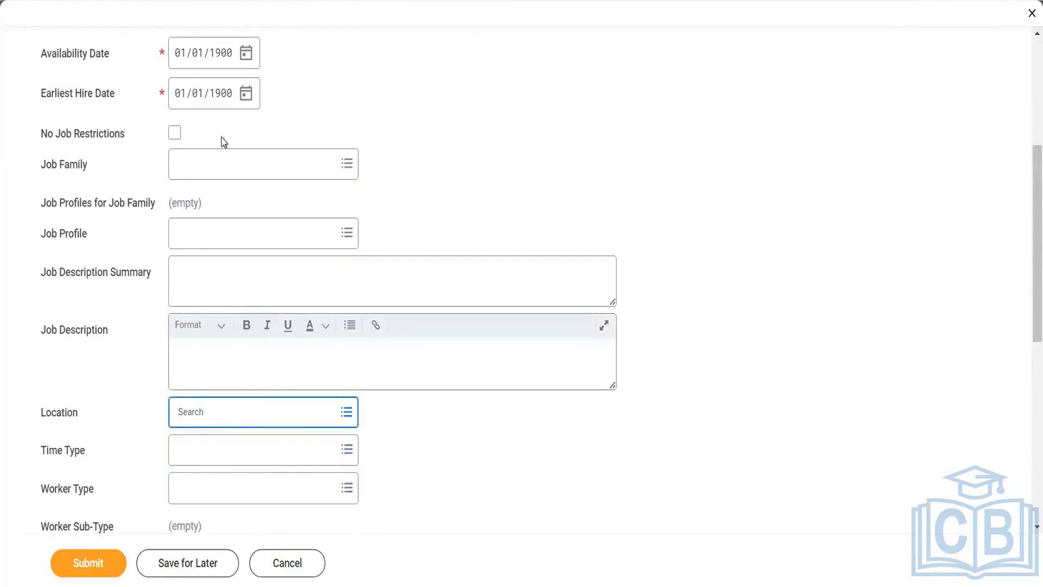
{"action": "left_click", "coordinate": [175, 133]}
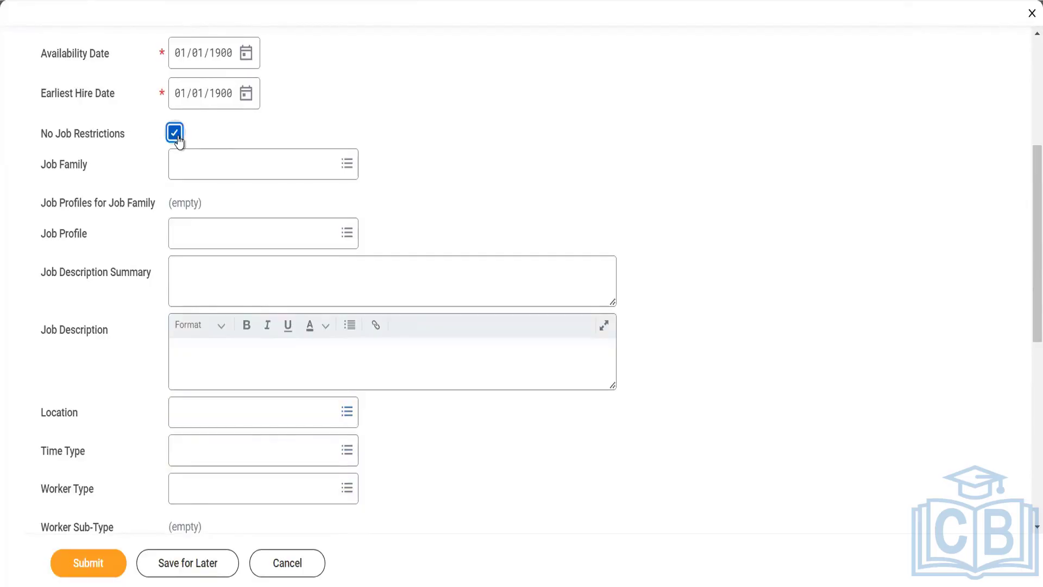
Review the HR Manager position request, submit it and dismiss the submission confirmation
{"action": "scroll", "coordinate": [1024, 174], "scroll_direction": "up", "scroll_amount": 5}
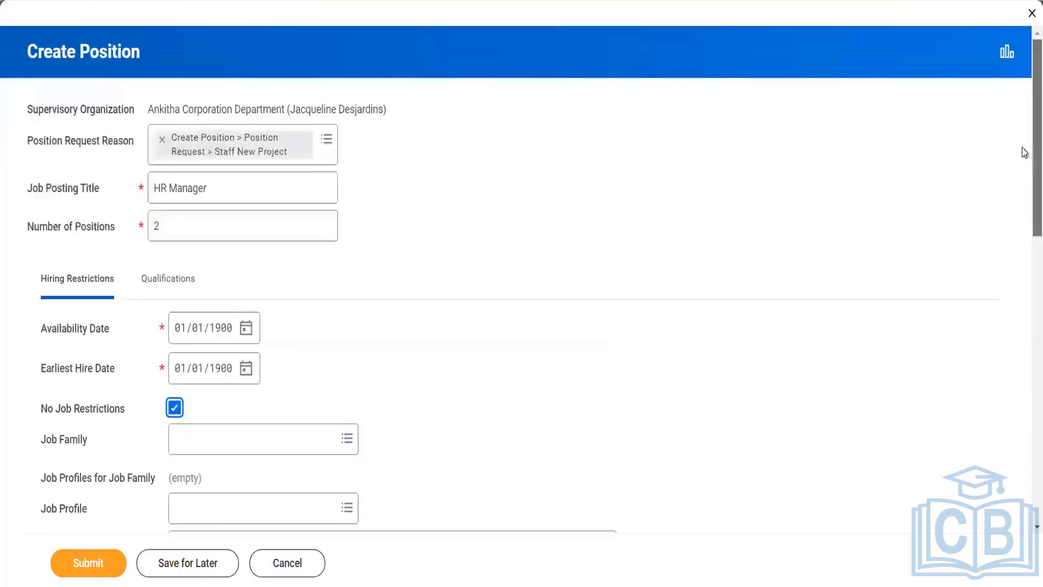
{"action": "scroll", "coordinate": [1025, 190], "scroll_direction": "down", "scroll_amount": 7}
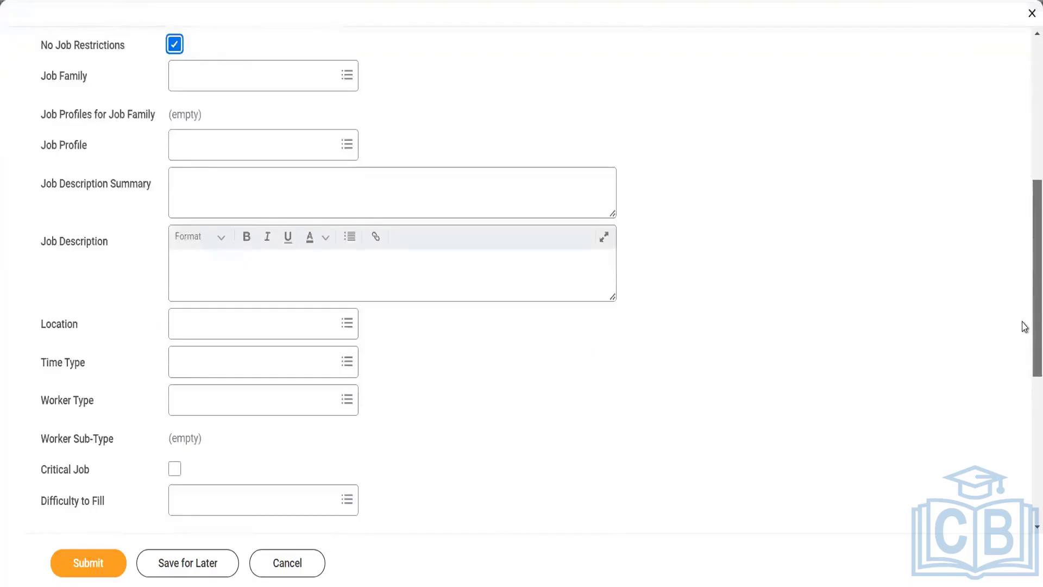
{"action": "scroll", "coordinate": [1024, 218], "scroll_direction": "up", "scroll_amount": 7}
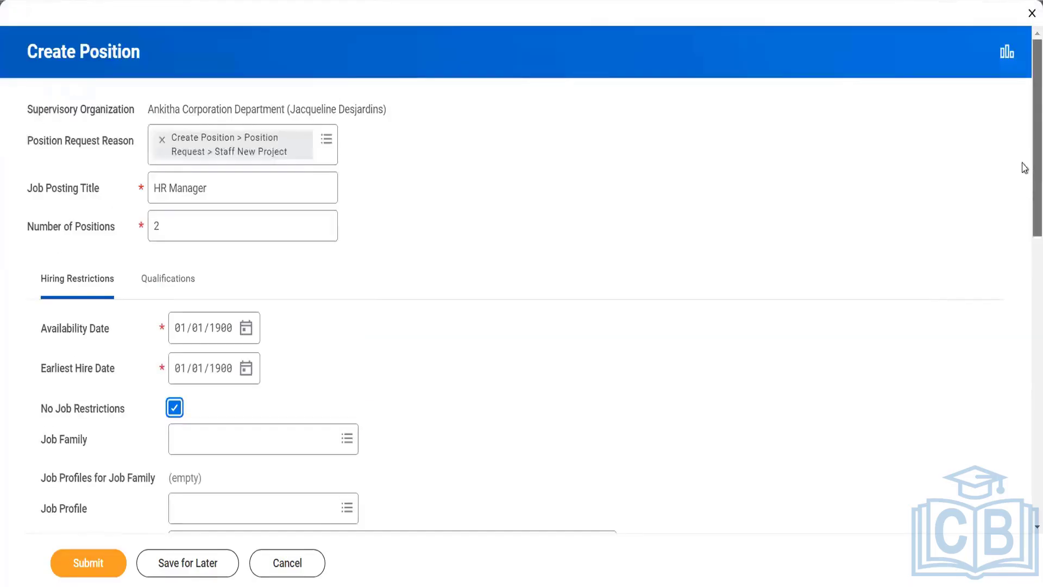
{"action": "left_click", "coordinate": [166, 229]}
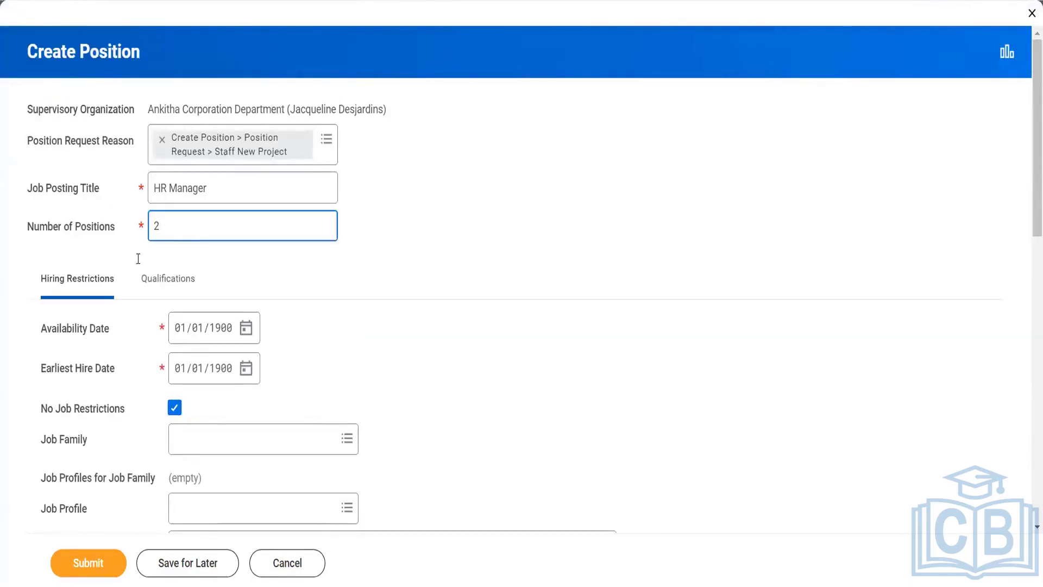
{"action": "left_click", "coordinate": [97, 561]}
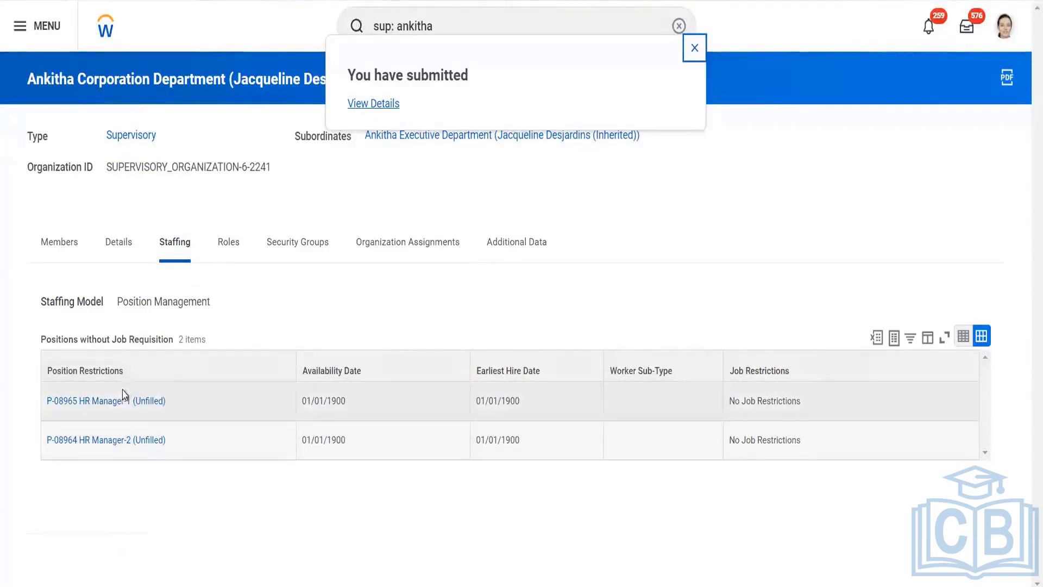
{"action": "left_click", "coordinate": [696, 50]}
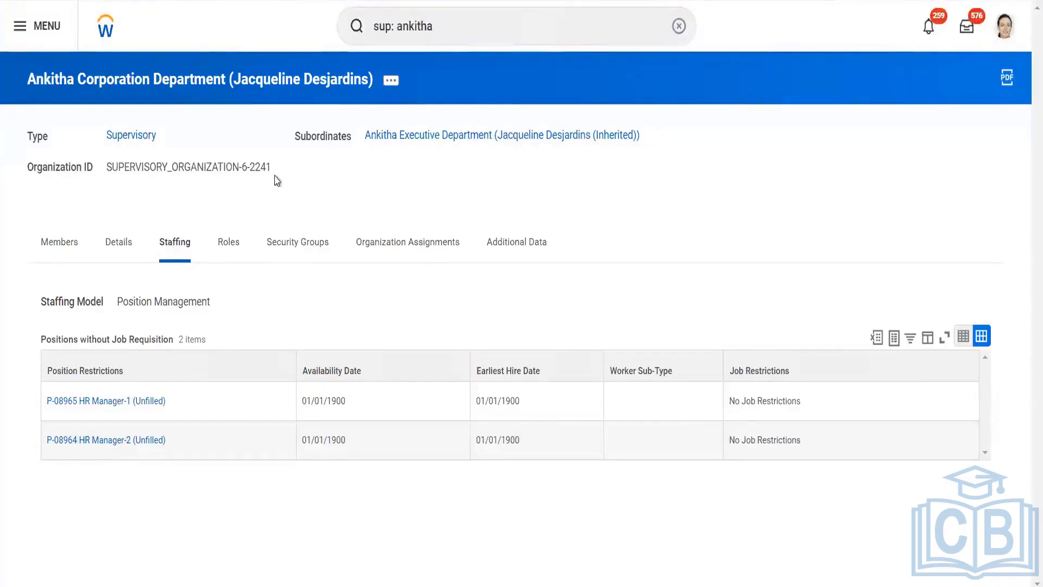
Examine the HR Manager positions in the Ankitha Corporation Department's staffing details and the actions available for the organization
{"action": "left_click", "coordinate": [179, 255]}
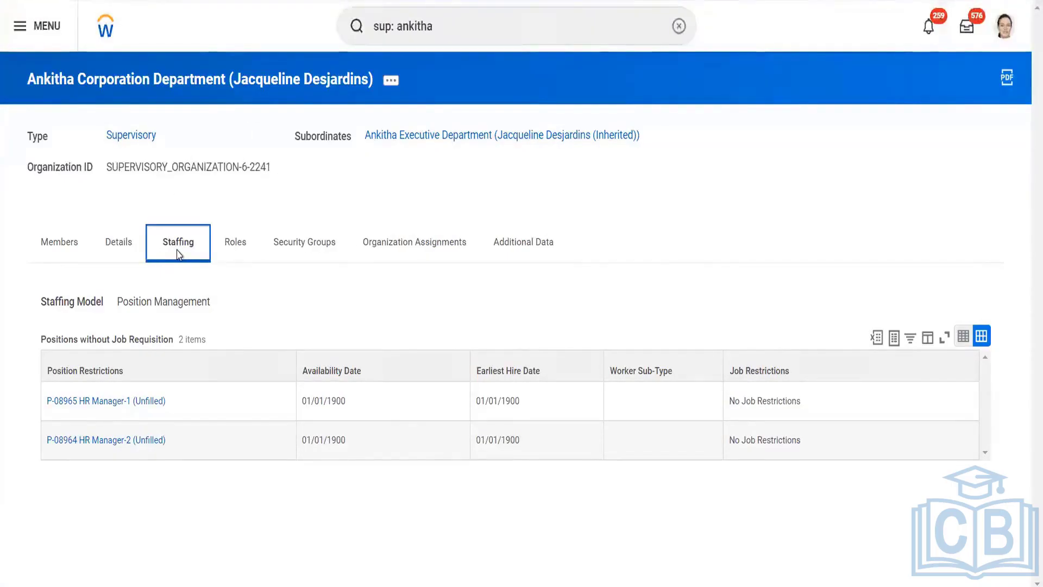
{"action": "double_click", "coordinate": [178, 250]}
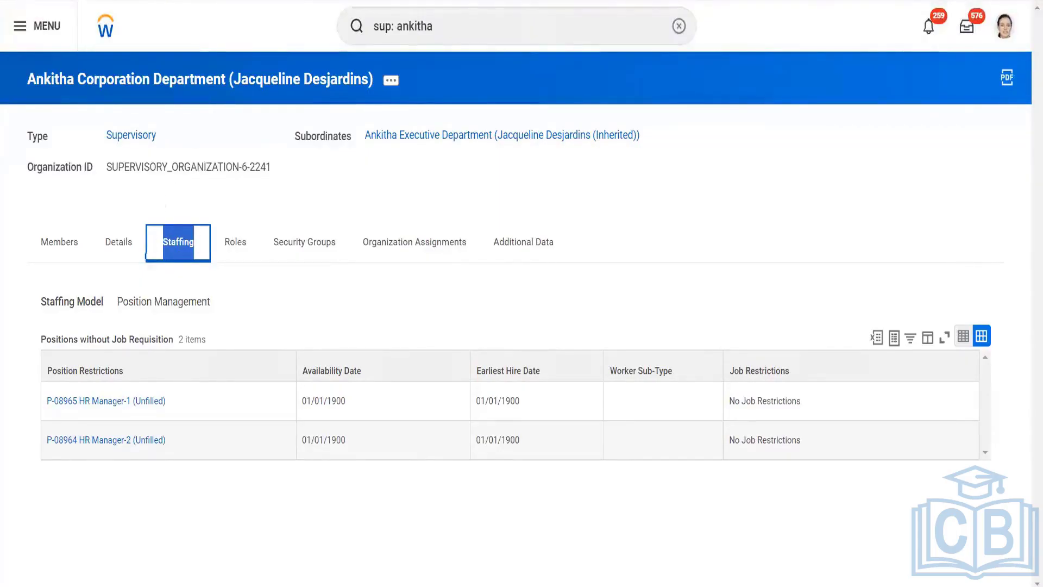
{"action": "left_click", "coordinate": [351, 154]}
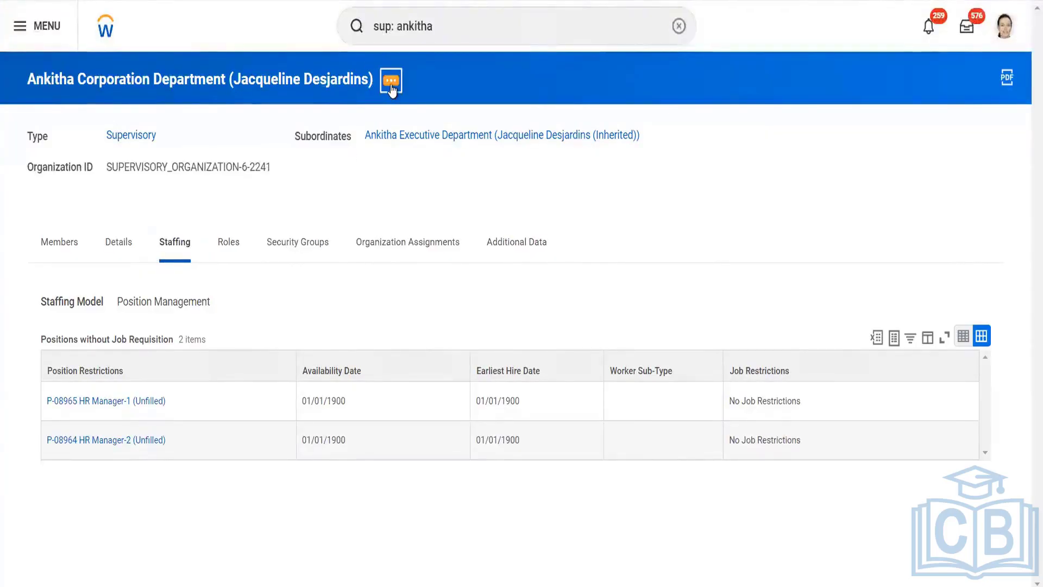
{"action": "left_click", "coordinate": [392, 87]}
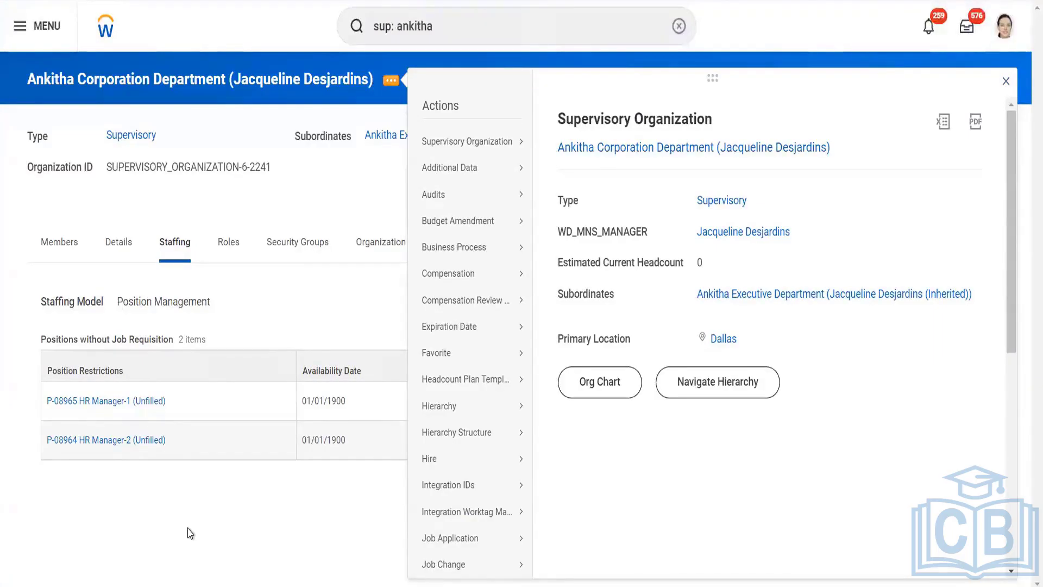
{"action": "left_click", "coordinate": [188, 528]}
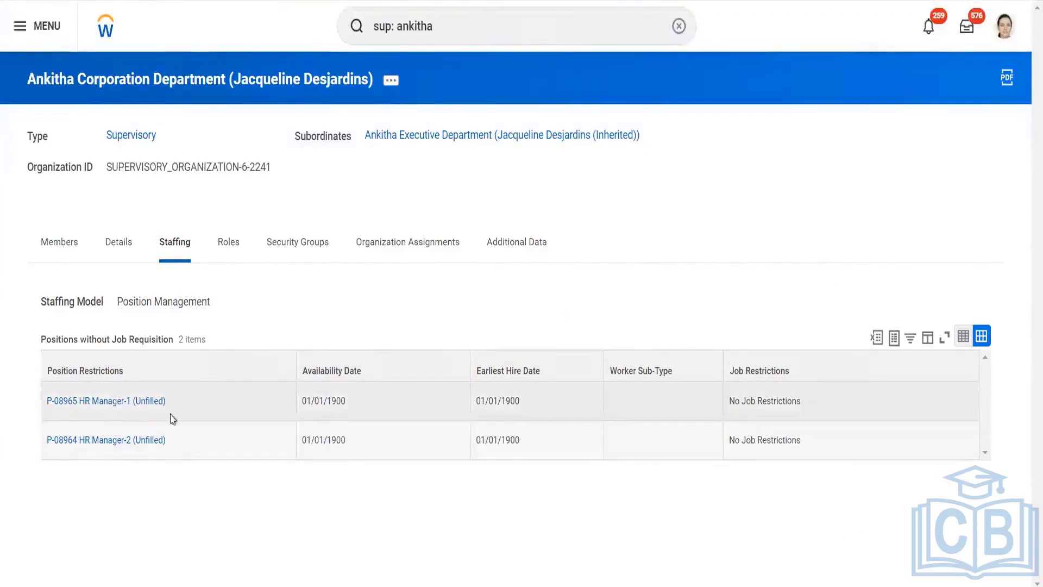
{"action": "mouse_move", "coordinate": [177, 407]}
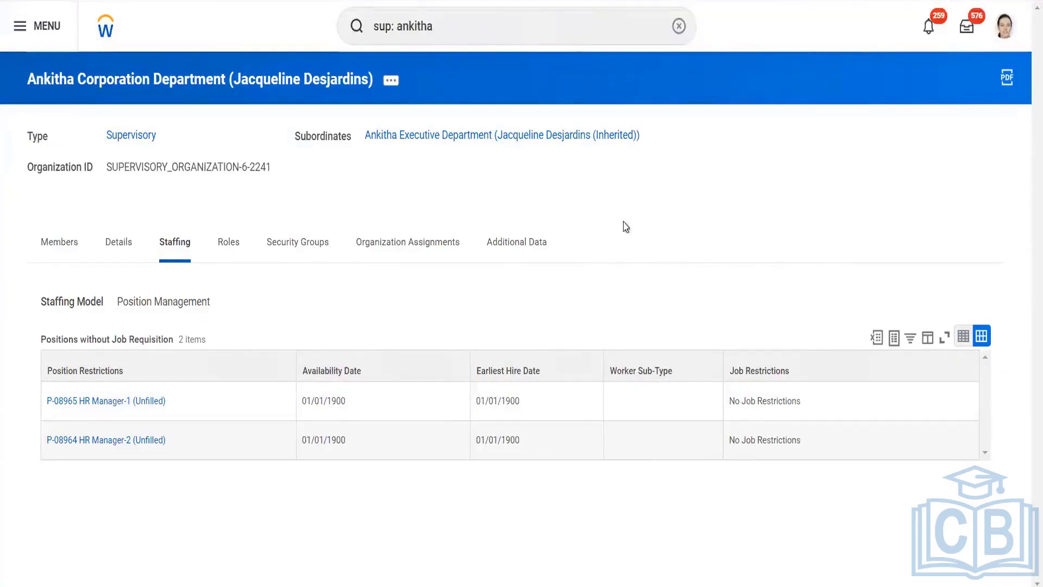
Examine the organization and staffing actions available for the Ankitha Corporation Department, then close the actions list
{"action": "left_click", "coordinate": [389, 83]}
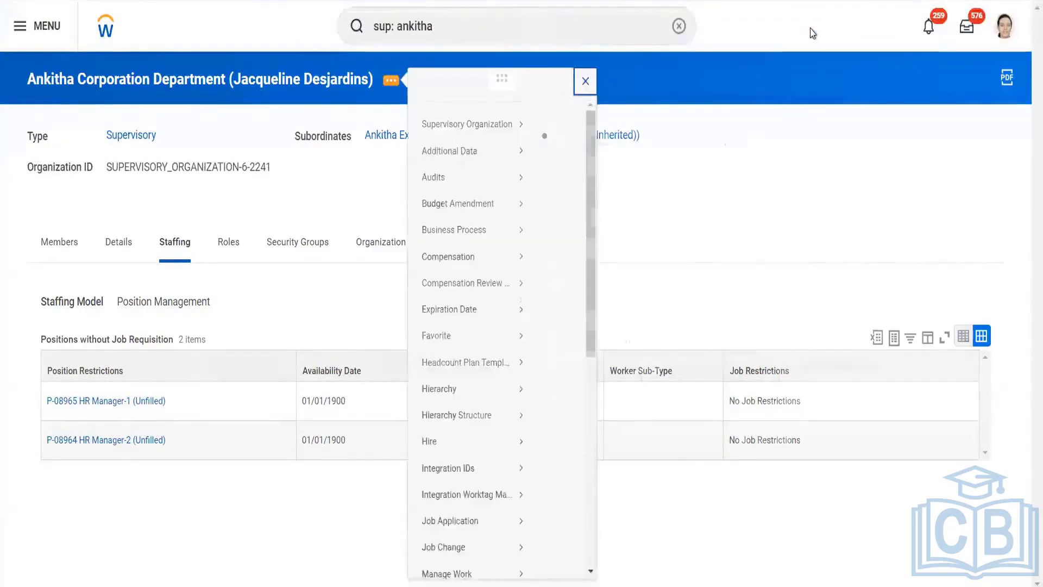
{"action": "left_click", "coordinate": [814, 33]}
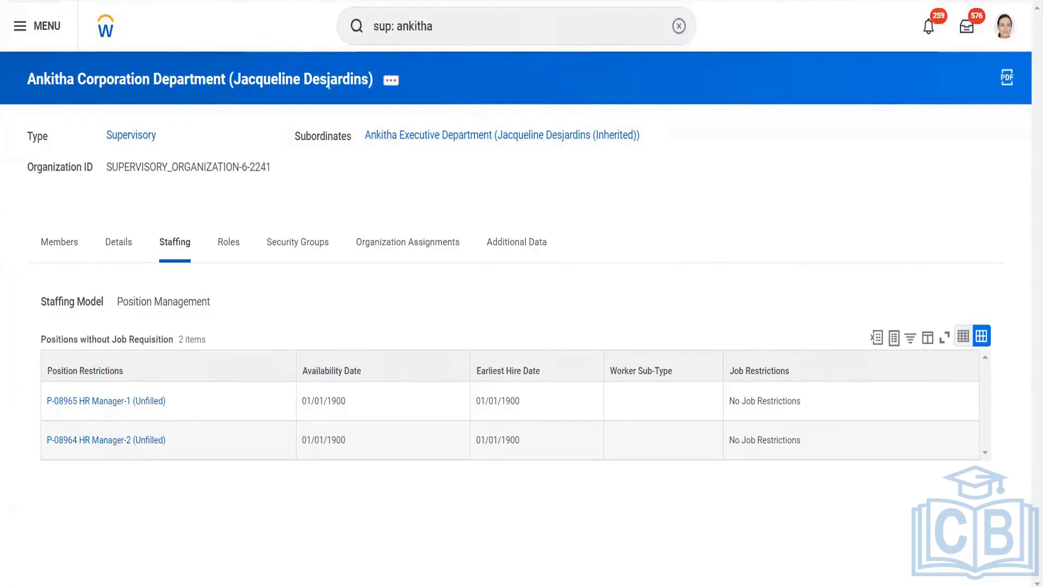
{"action": "left_click", "coordinate": [389, 81]}
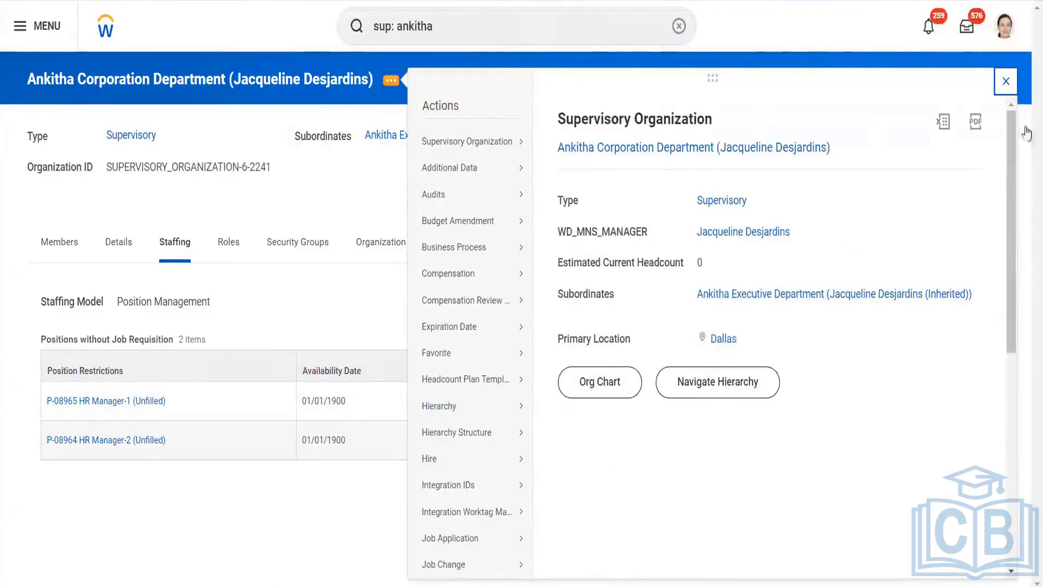
{"action": "left_click_drag", "start_coordinate": [1014, 150], "coordinate": [1010, 319]}
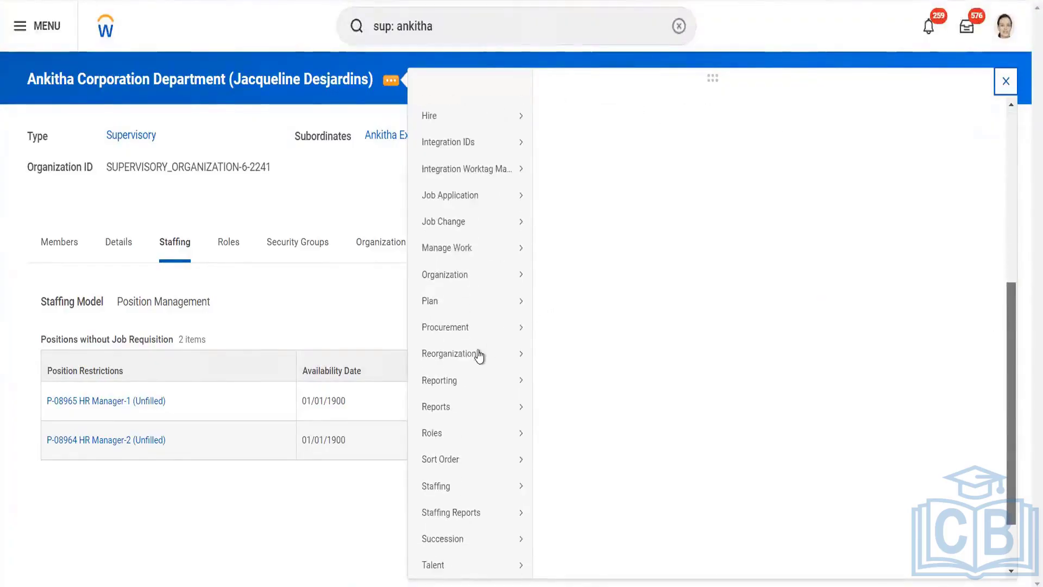
{"action": "mouse_move", "coordinate": [474, 276]}
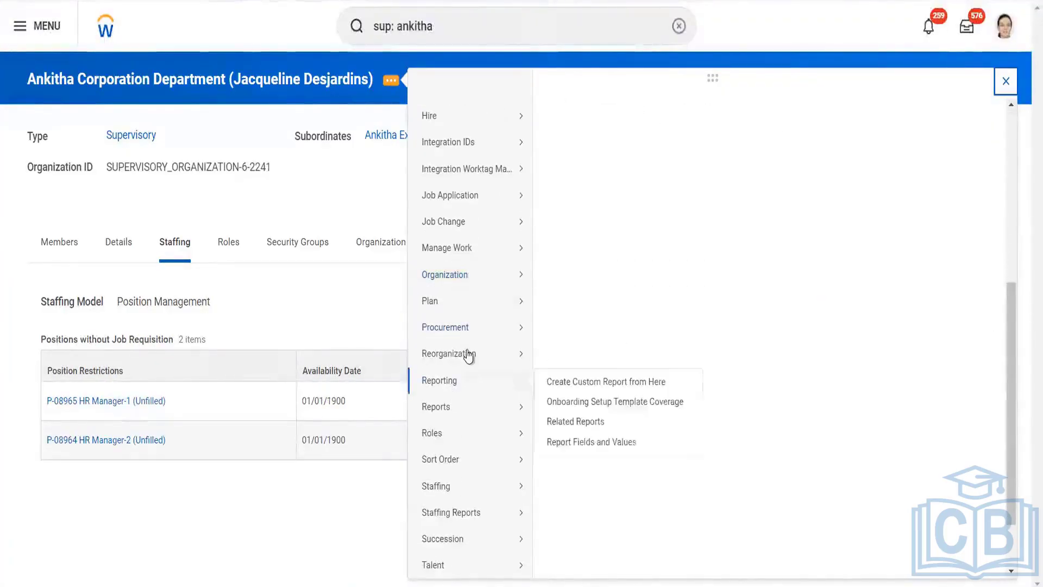
{"action": "mouse_move", "coordinate": [463, 354]}
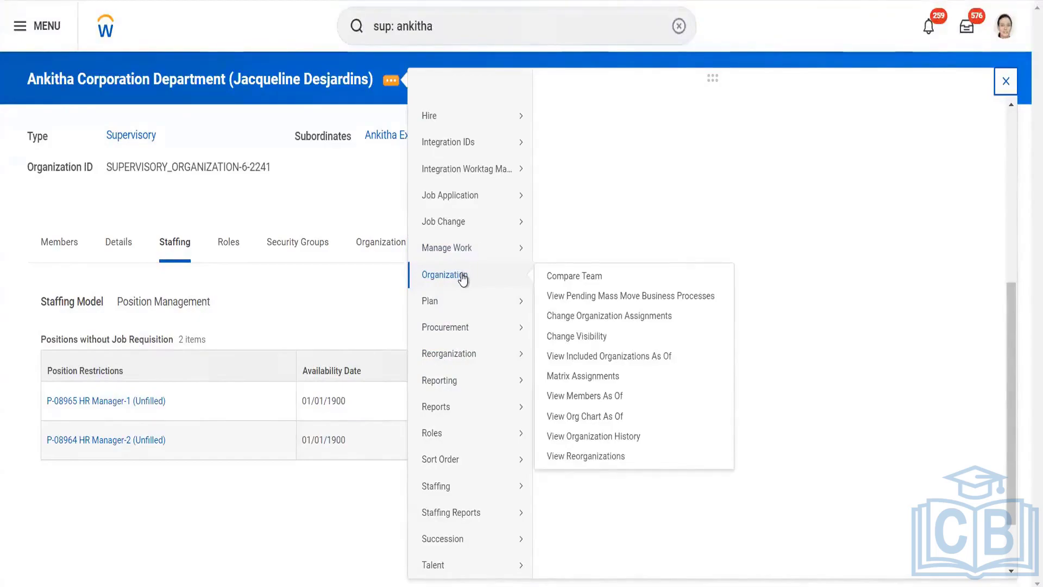
{"action": "mouse_move", "coordinate": [452, 494]}
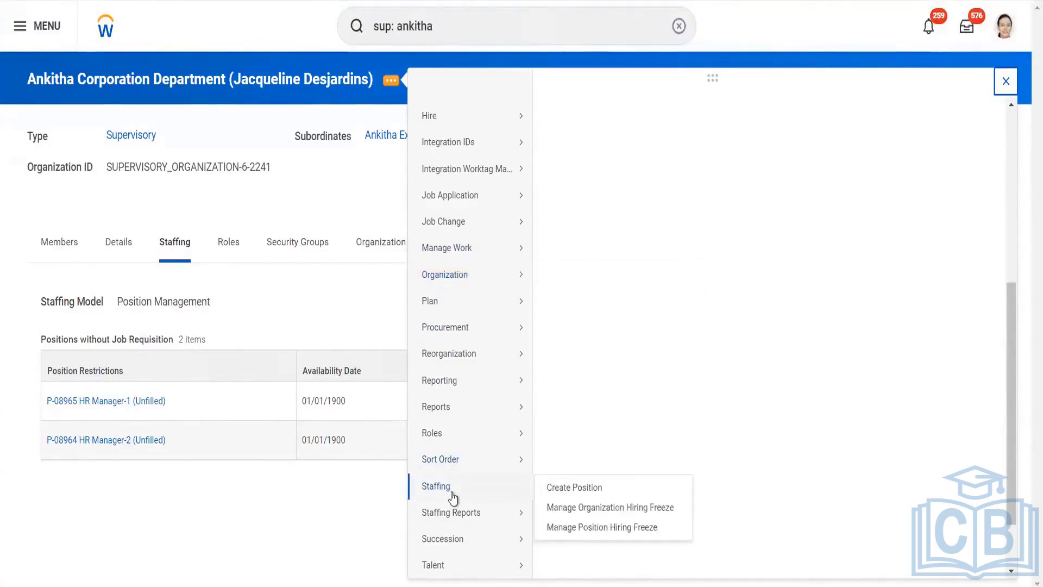
{"action": "mouse_move", "coordinate": [454, 512]}
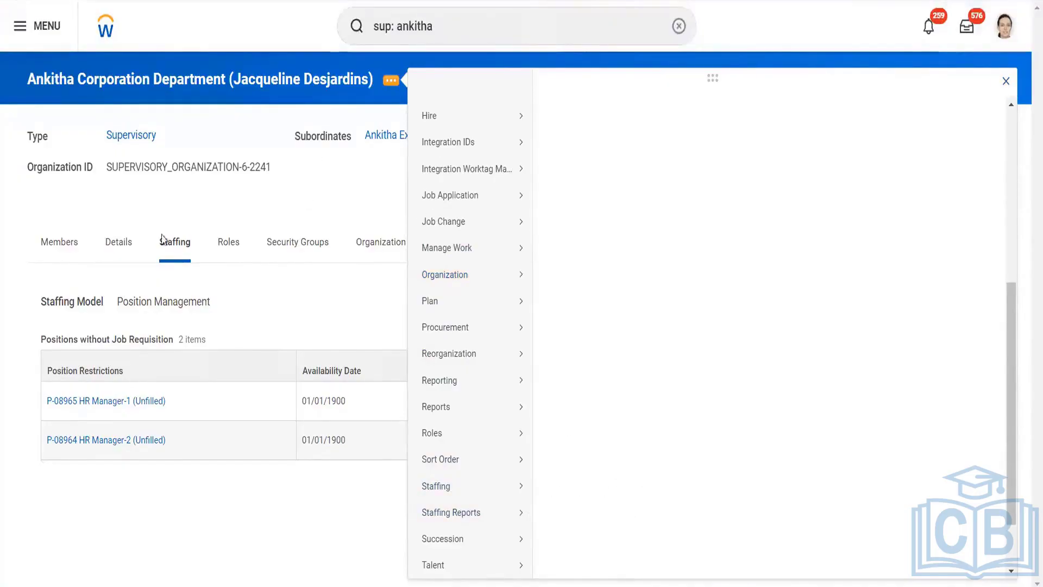
{"action": "left_click", "coordinate": [101, 198]}
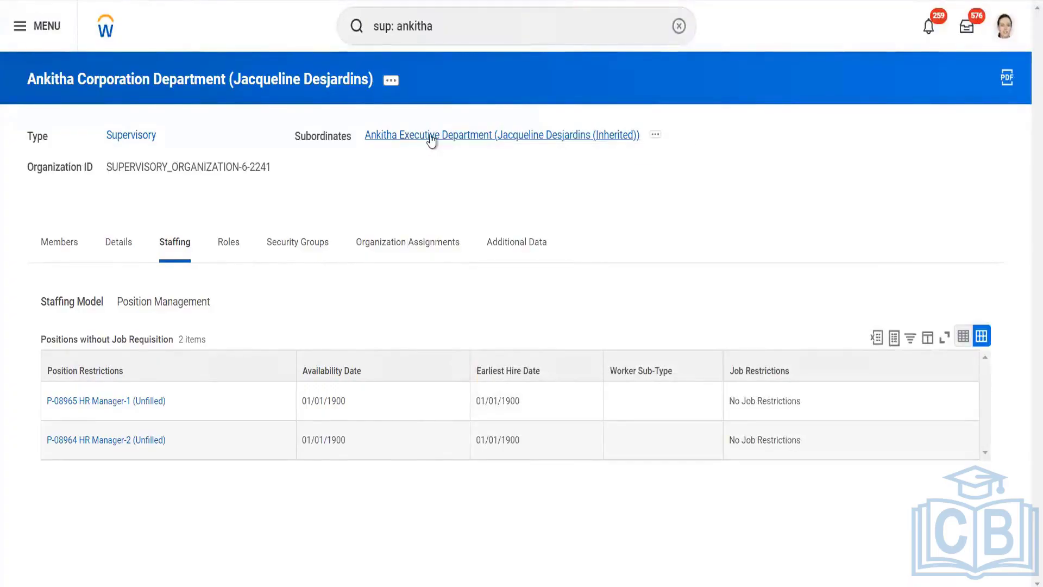
Open the subordinate Ankitha Executive Department's staffing details and change its staffing model to Job Management Enabled
{"action": "left_click", "coordinate": [430, 136]}
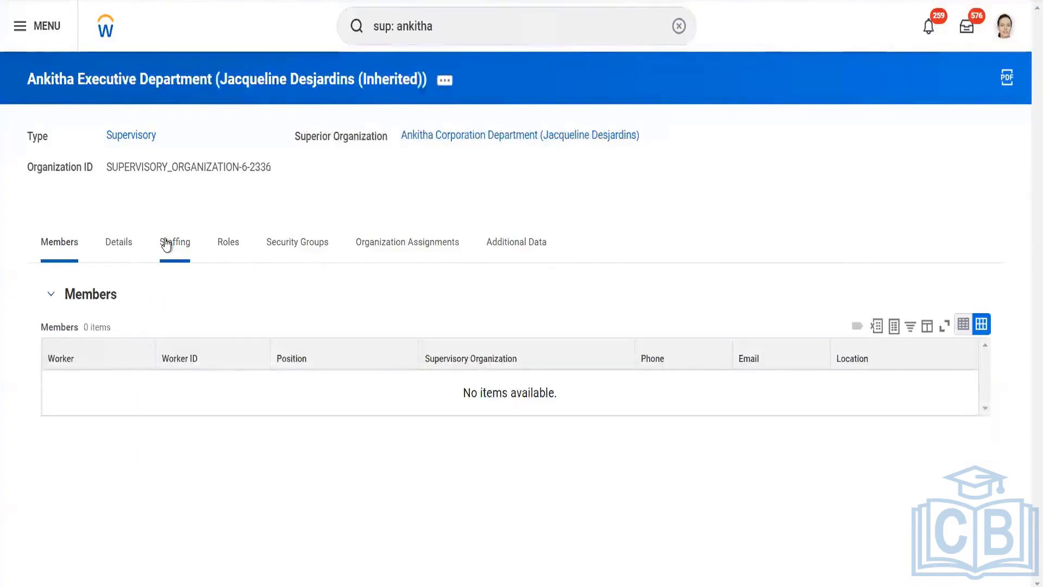
{"action": "left_click", "coordinate": [167, 244]}
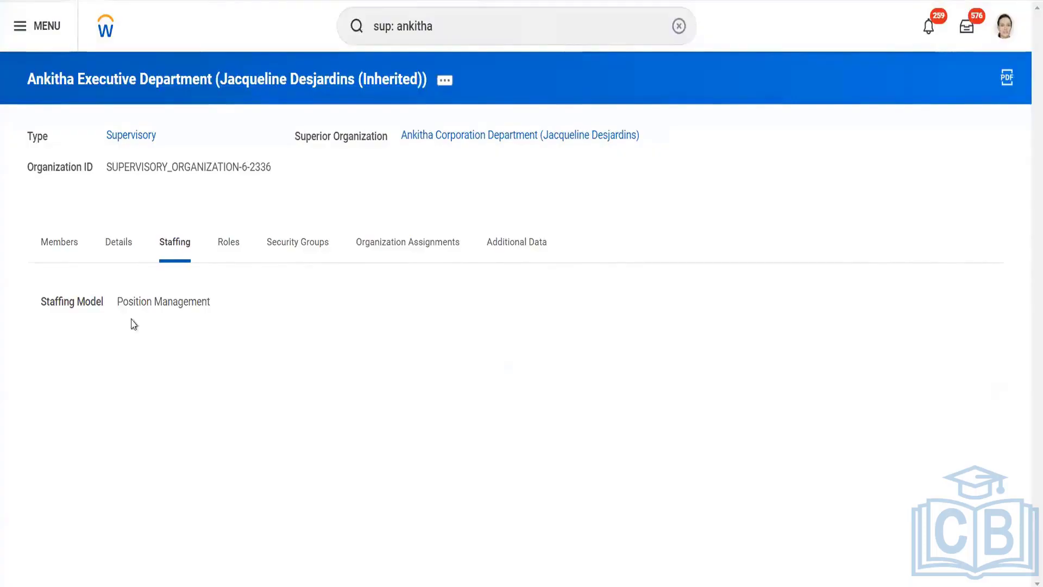
{"action": "left_click", "coordinate": [446, 84]}
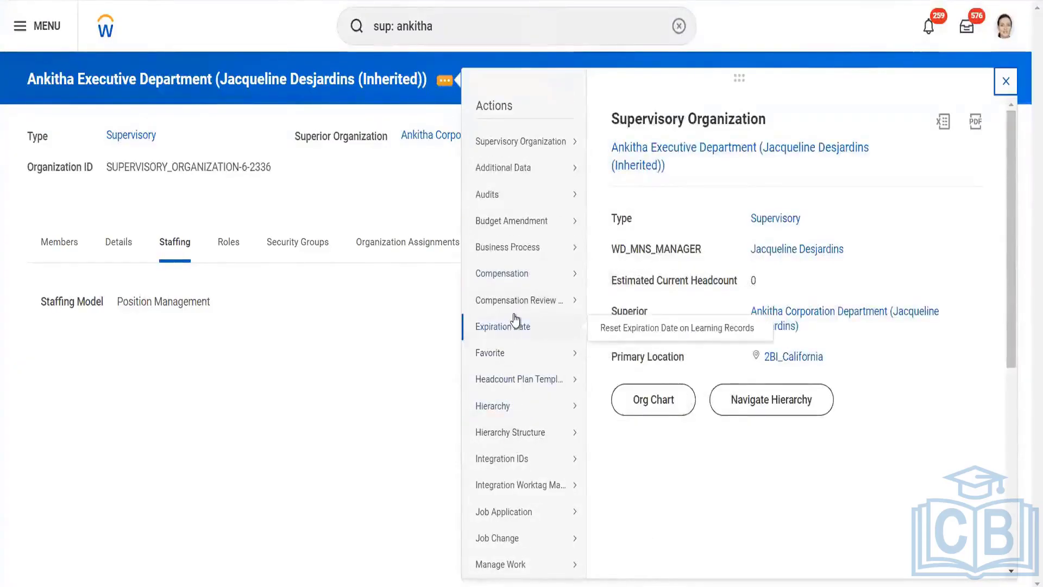
{"action": "mouse_move", "coordinate": [516, 234]}
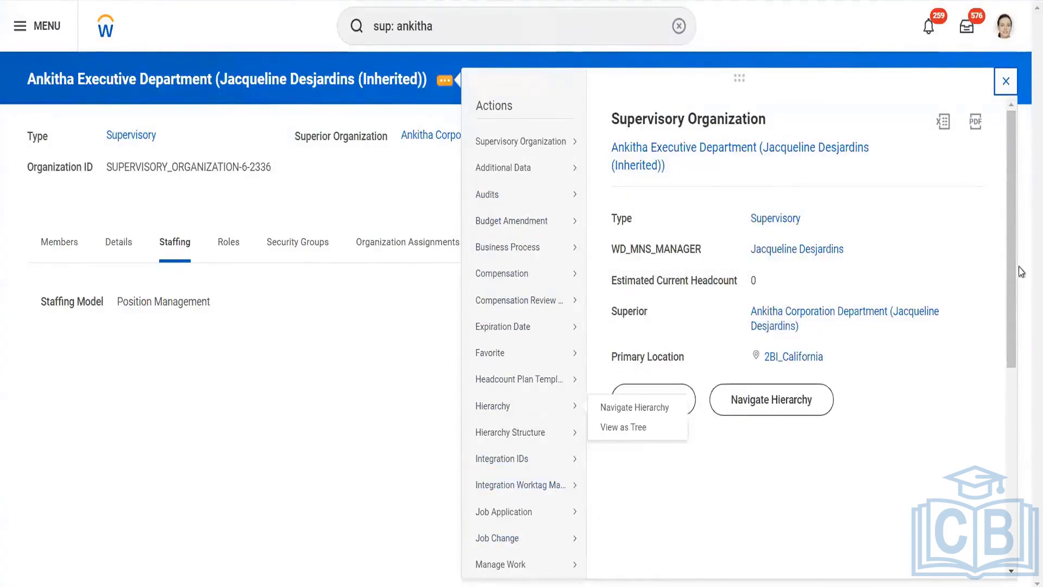
{"action": "left_click_drag", "start_coordinate": [1016, 307], "coordinate": [1006, 424]}
{"action": "mouse_move", "coordinate": [527, 390]}
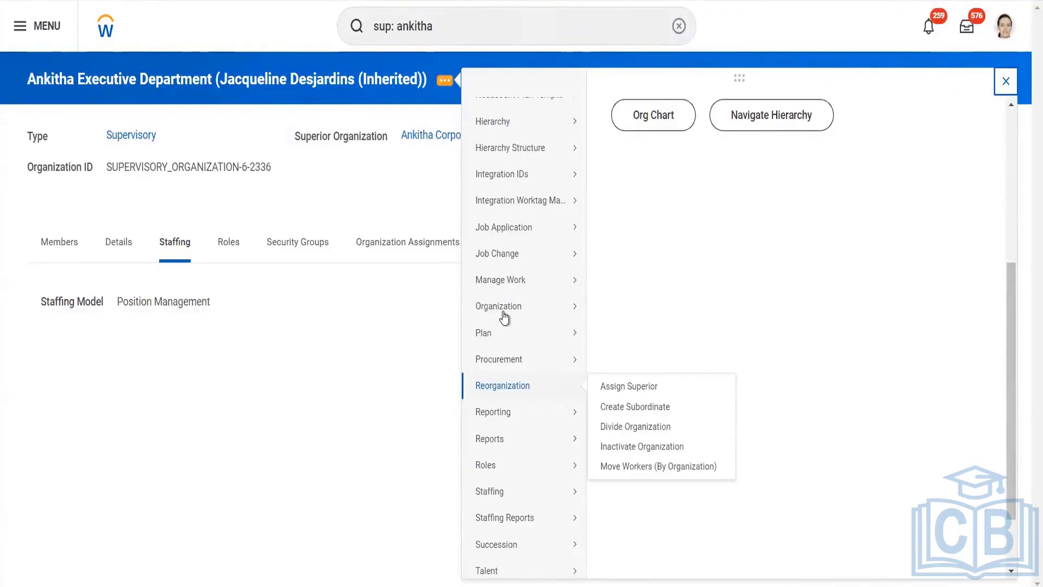
{"action": "mouse_move", "coordinate": [504, 318]}
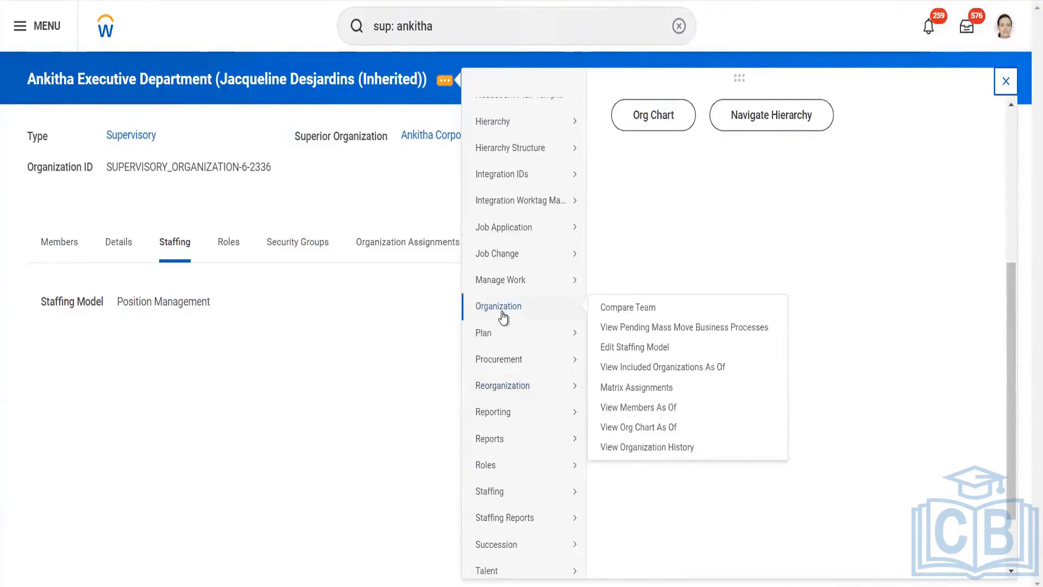
{"action": "left_click", "coordinate": [632, 351]}
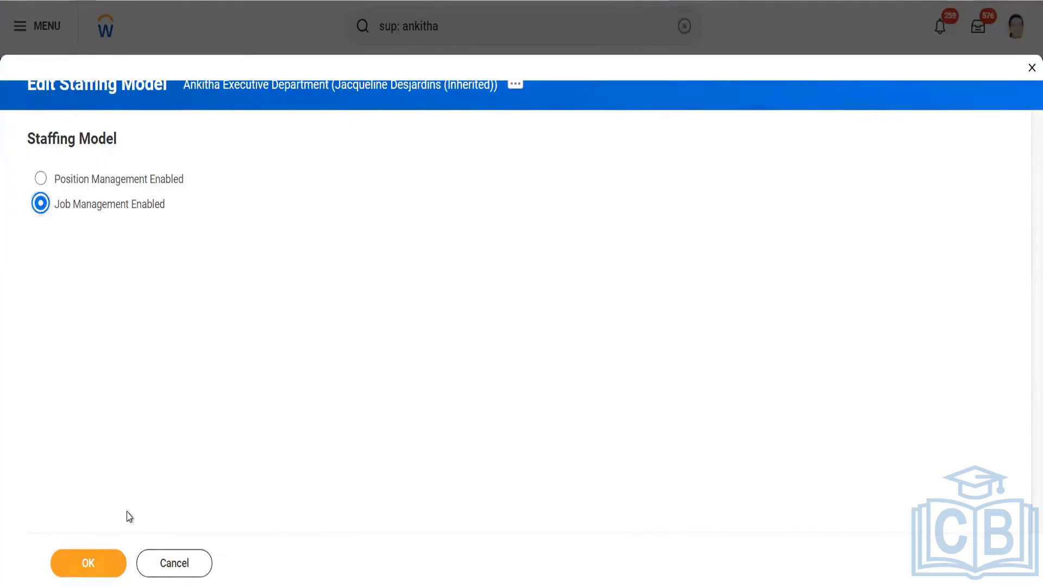
{"action": "left_click", "coordinate": [94, 565]}
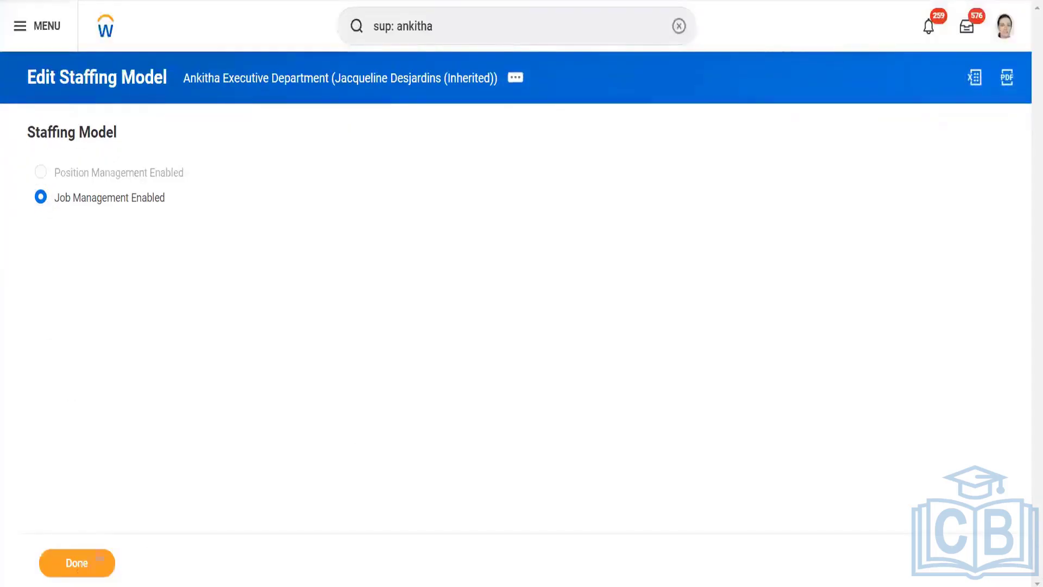
{"action": "left_click", "coordinate": [70, 565]}
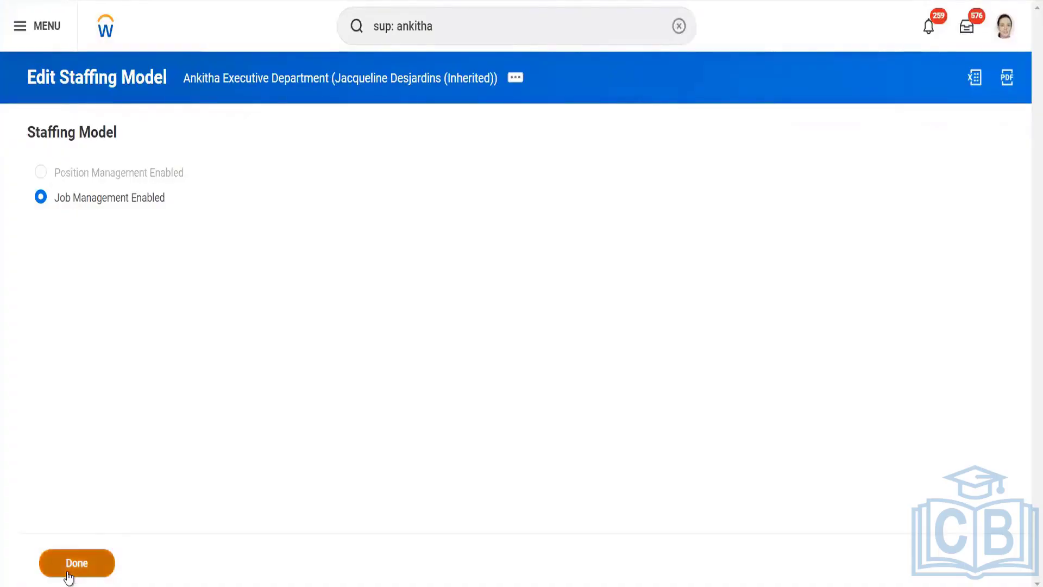
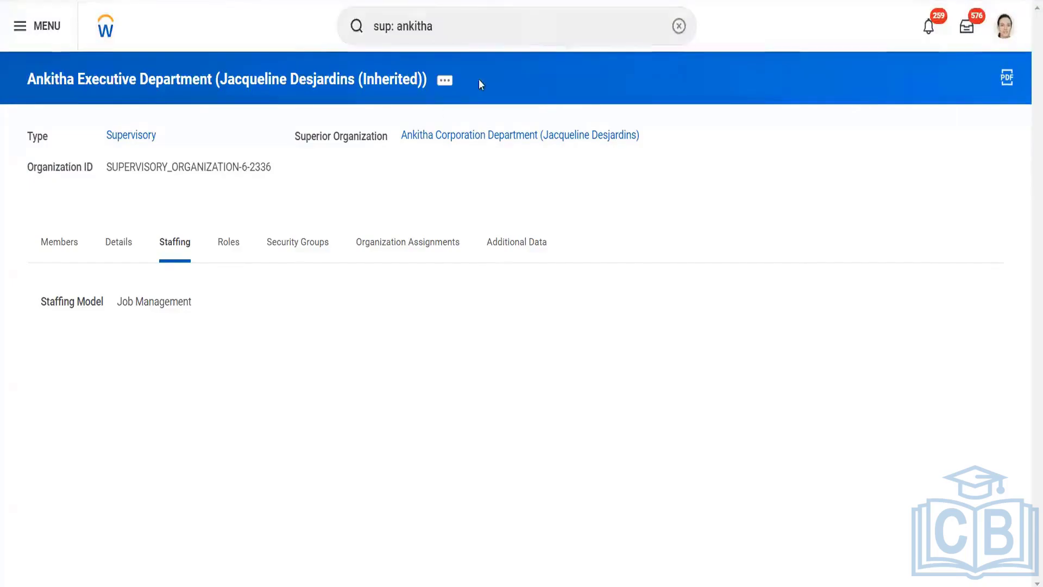
Examine the staffing and organization actions available for the Ankitha Executive Department under job management, then close the actions list
{"action": "left_click", "coordinate": [445, 83]}
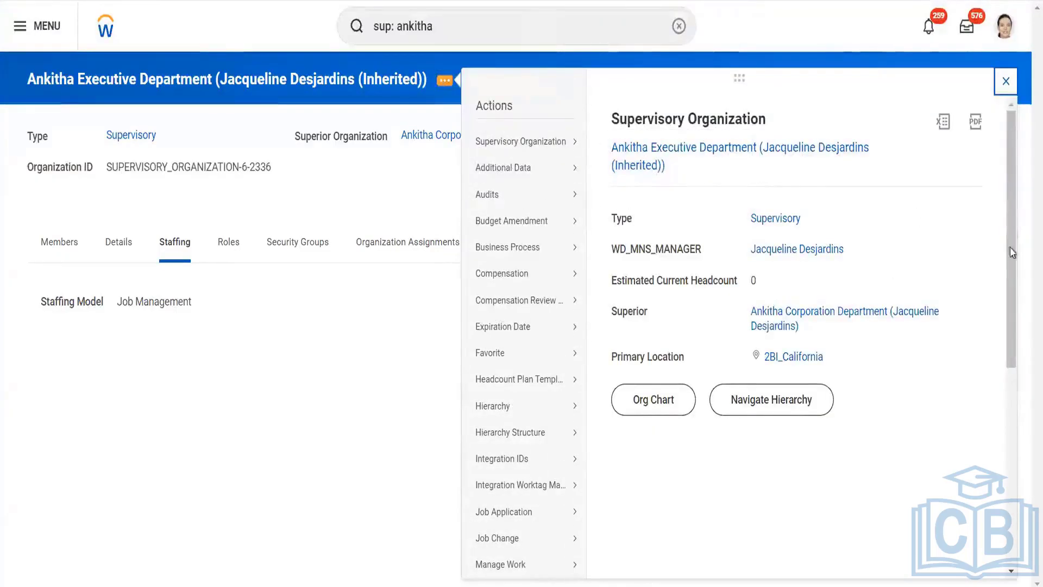
{"action": "right_click", "coordinate": [1011, 355]}
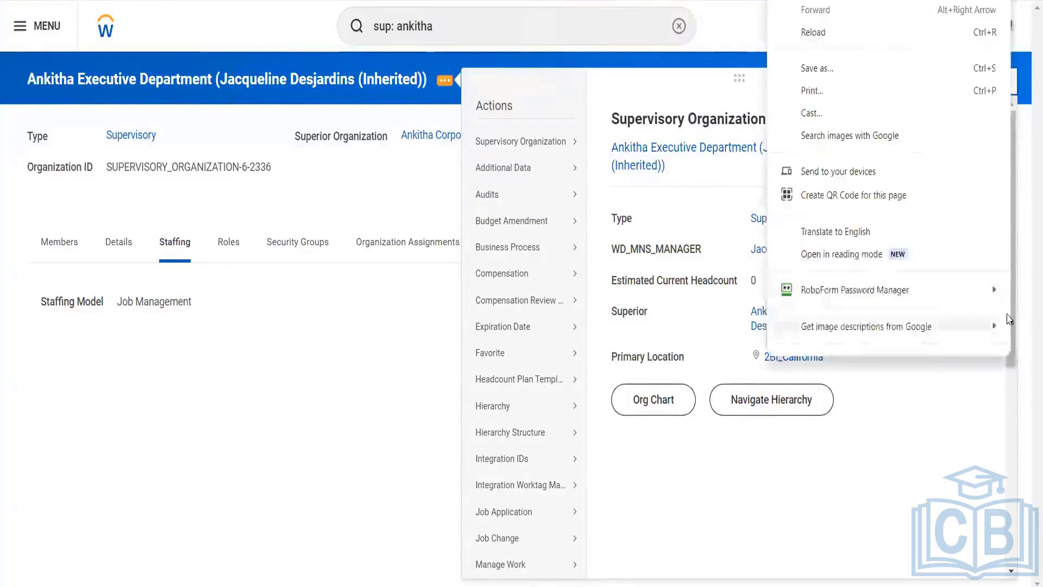
{"action": "left_click", "coordinate": [1014, 369]}
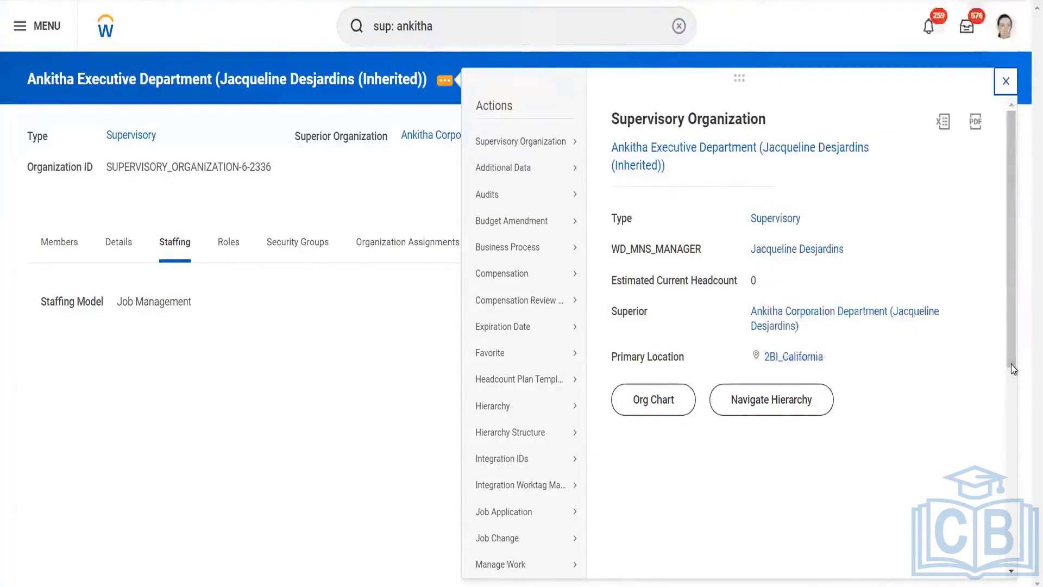
{"action": "left_click_drag", "start_coordinate": [1013, 361], "coordinate": [998, 575]}
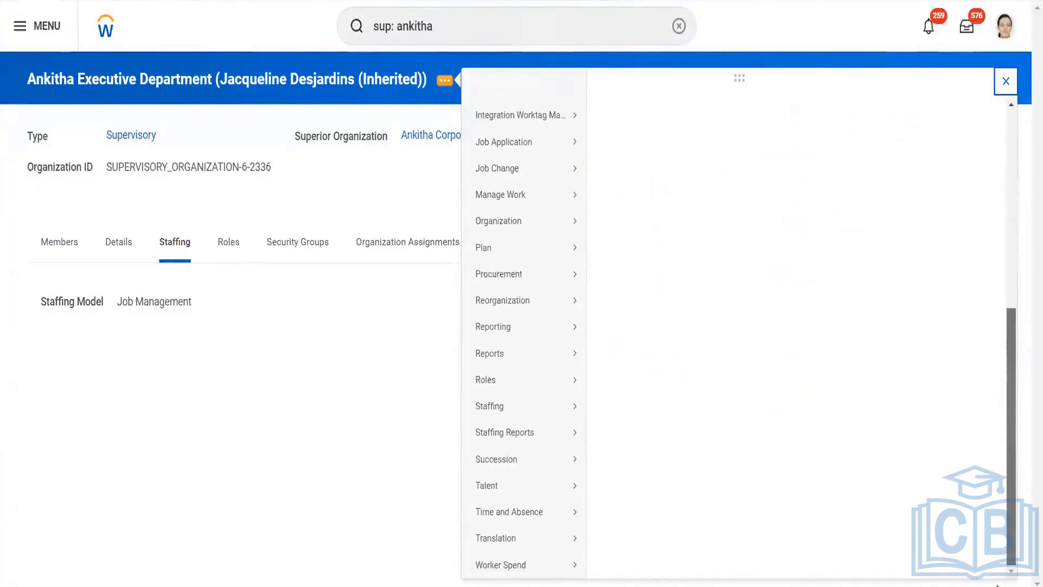
{"action": "mouse_move", "coordinate": [493, 415]}
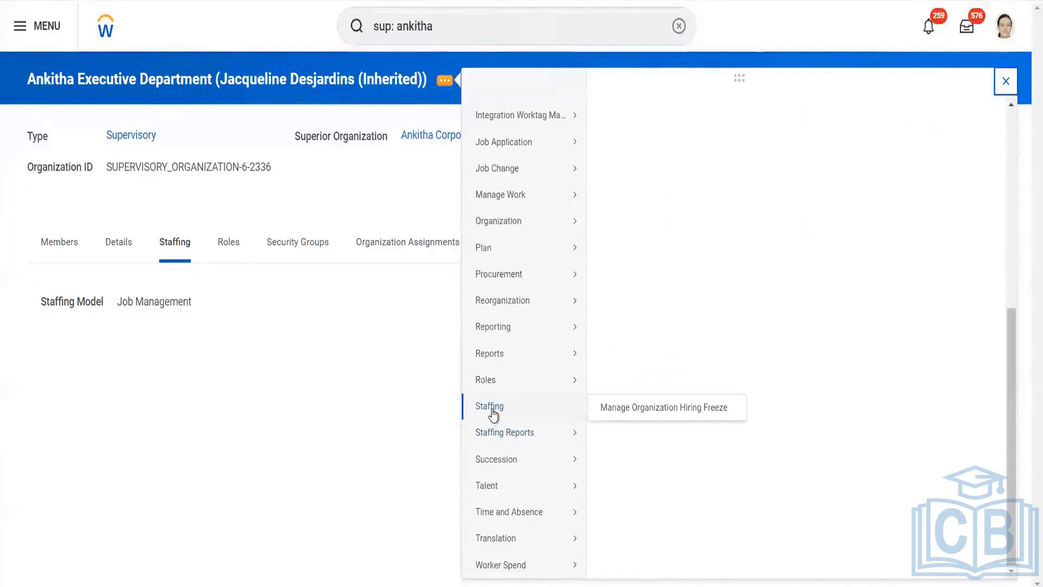
{"action": "mouse_move", "coordinate": [505, 441]}
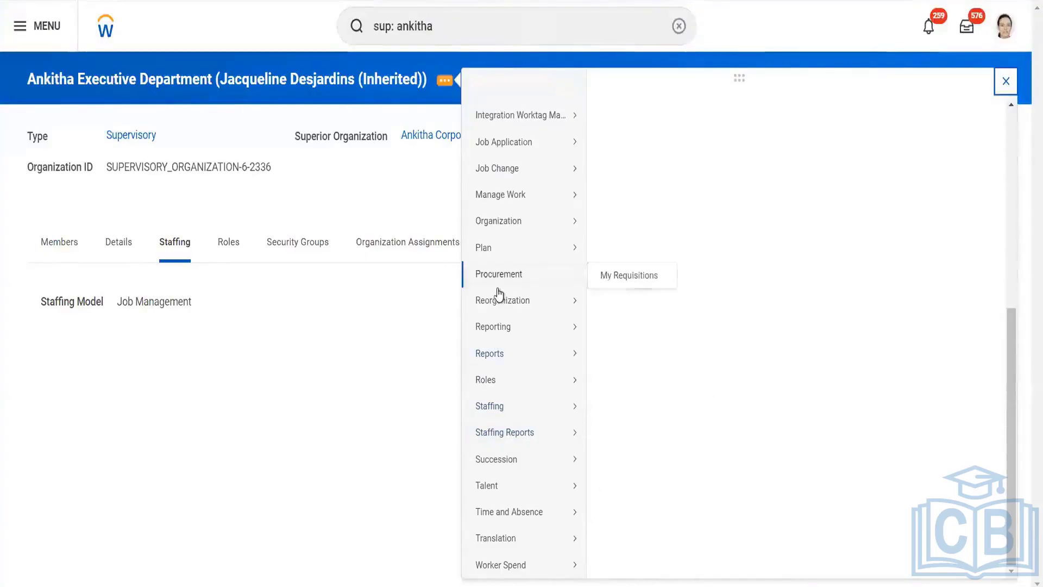
{"action": "mouse_move", "coordinate": [495, 306]}
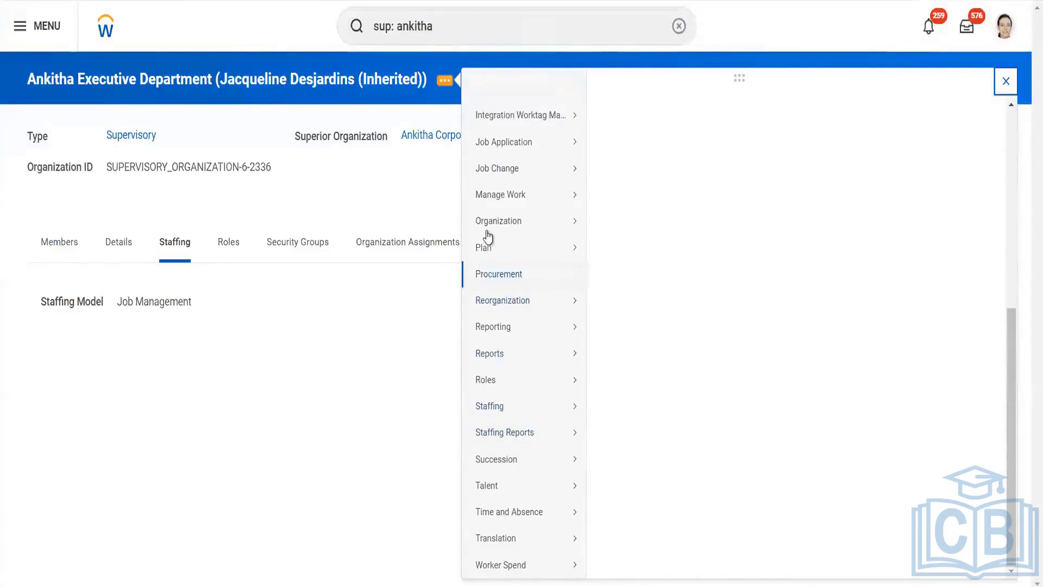
{"action": "mouse_move", "coordinate": [486, 229]}
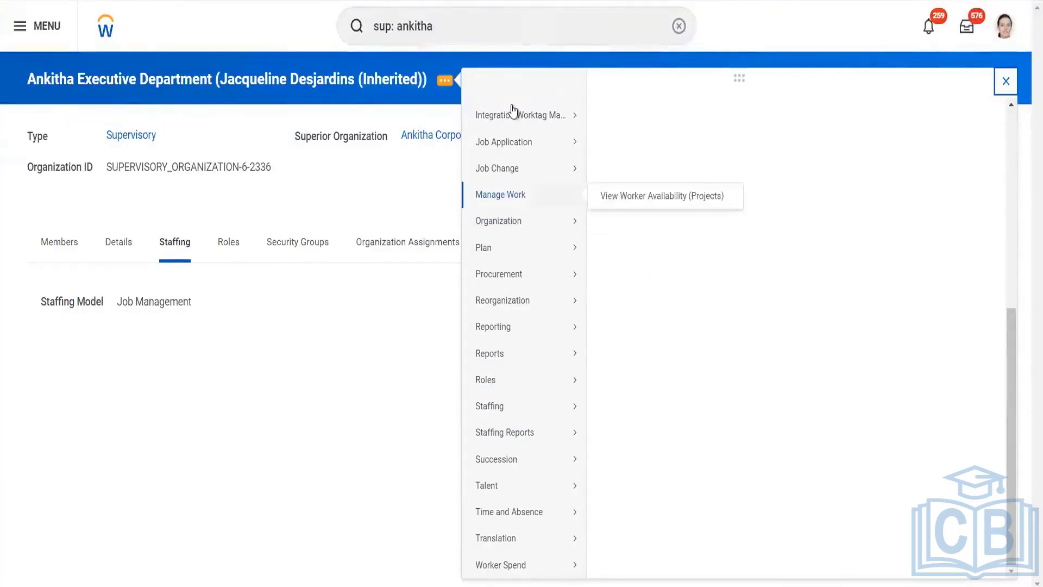
{"action": "mouse_move", "coordinate": [512, 94]}
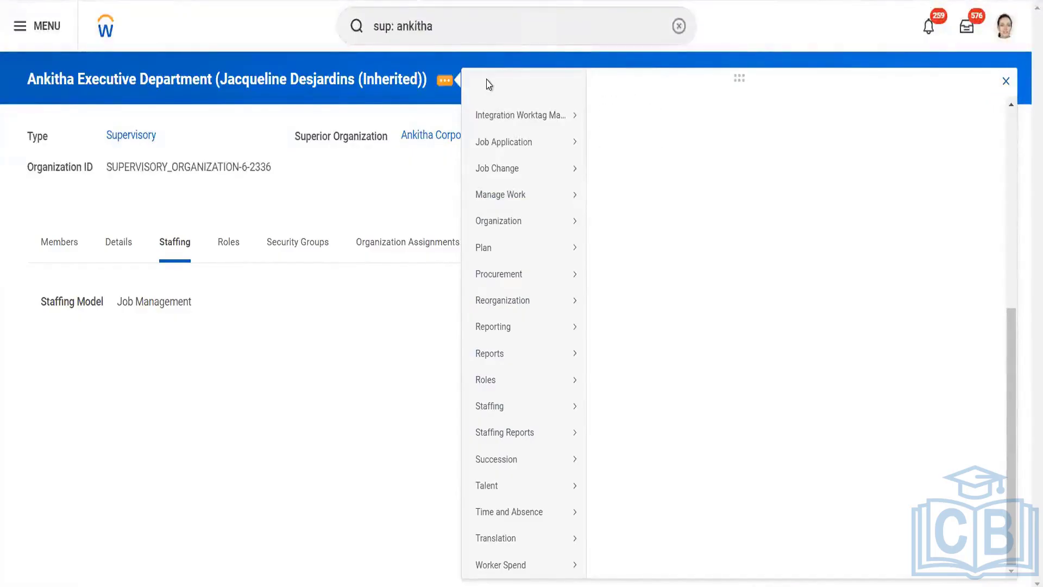
{"action": "left_click", "coordinate": [370, 184]}
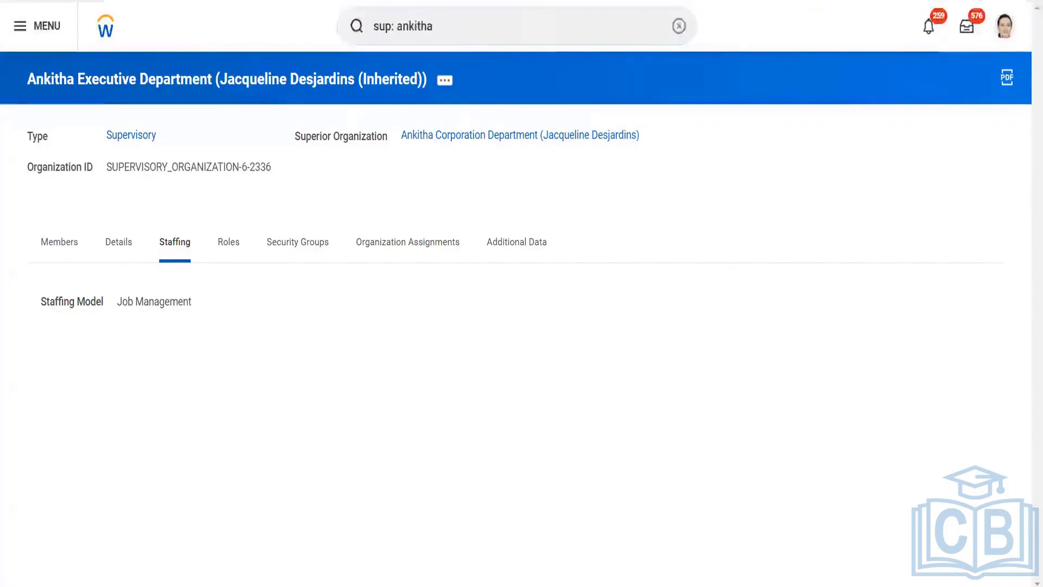
Switch to the Notepad notes, review when the staffing model can be changed under each model, and return to Workday
{"action": "key", "text": "alt+Tab"}
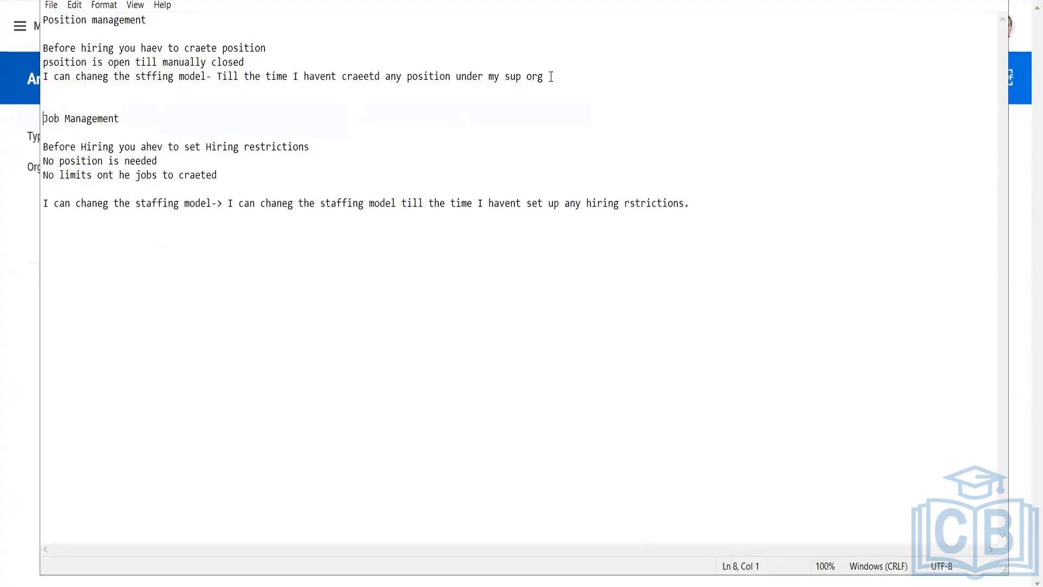
{"action": "left_click", "coordinate": [80, 207]}
{"action": "left_click", "coordinate": [6, 255]}
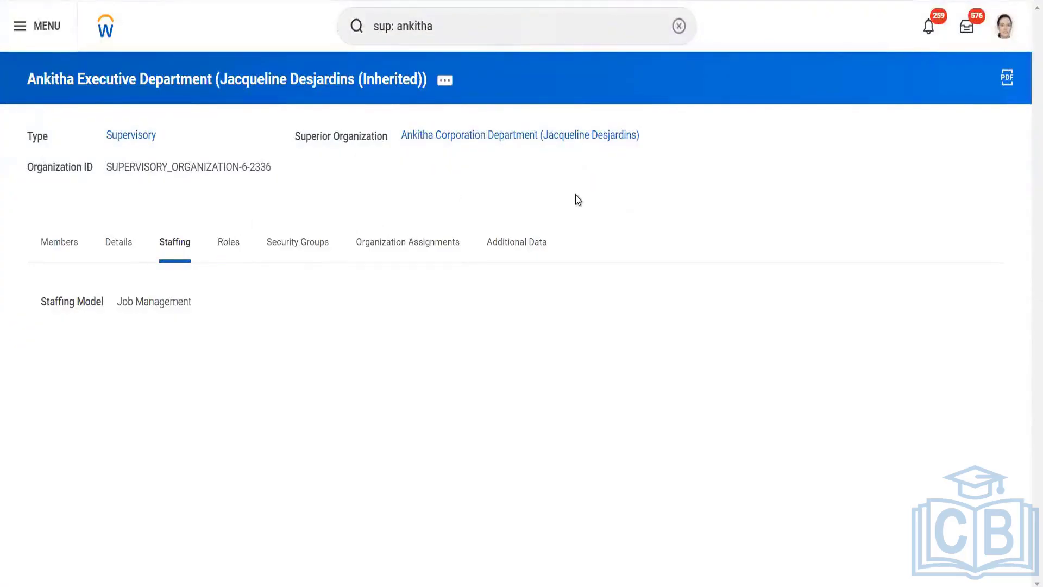
Open the Set Hiring Restrictions form for the Ankitha Executive Department and look over its fields
{"action": "left_click", "coordinate": [445, 82]}
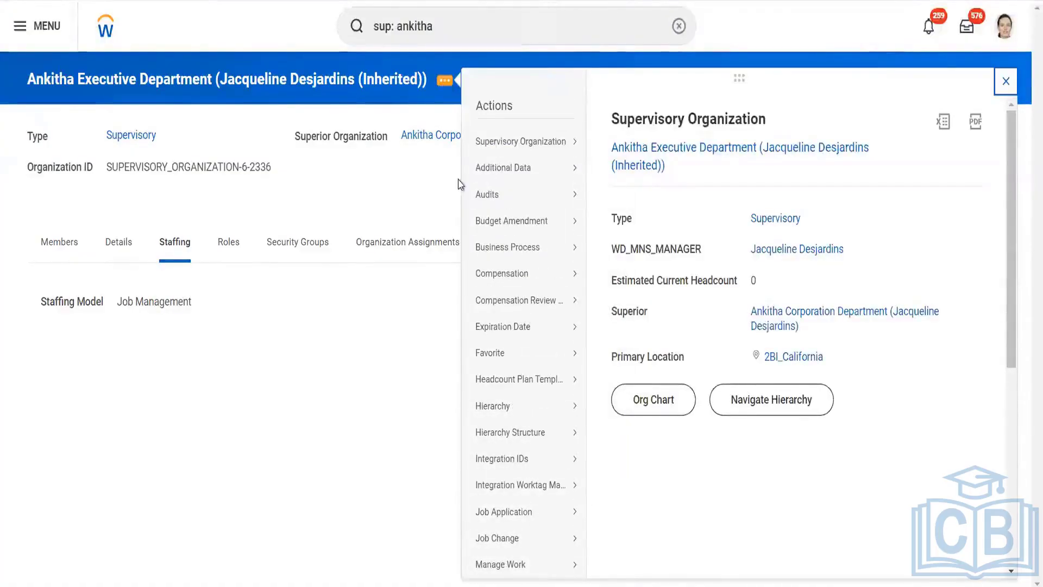
{"action": "mouse_move", "coordinate": [502, 415]}
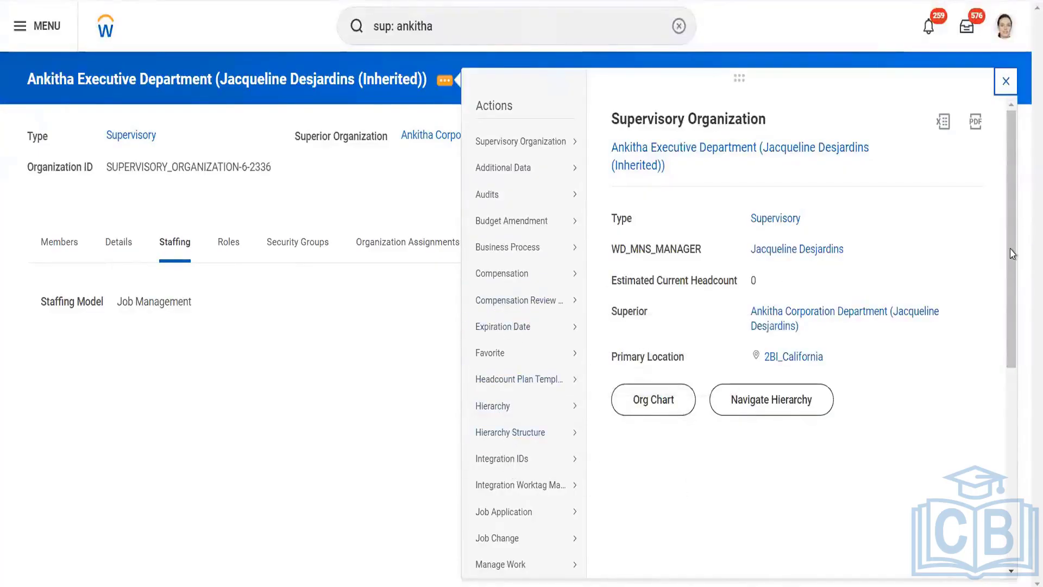
{"action": "right_click", "coordinate": [1010, 343]}
{"action": "left_click_drag", "start_coordinate": [1011, 348], "coordinate": [1020, 445]}
{"action": "mouse_move", "coordinate": [515, 409]}
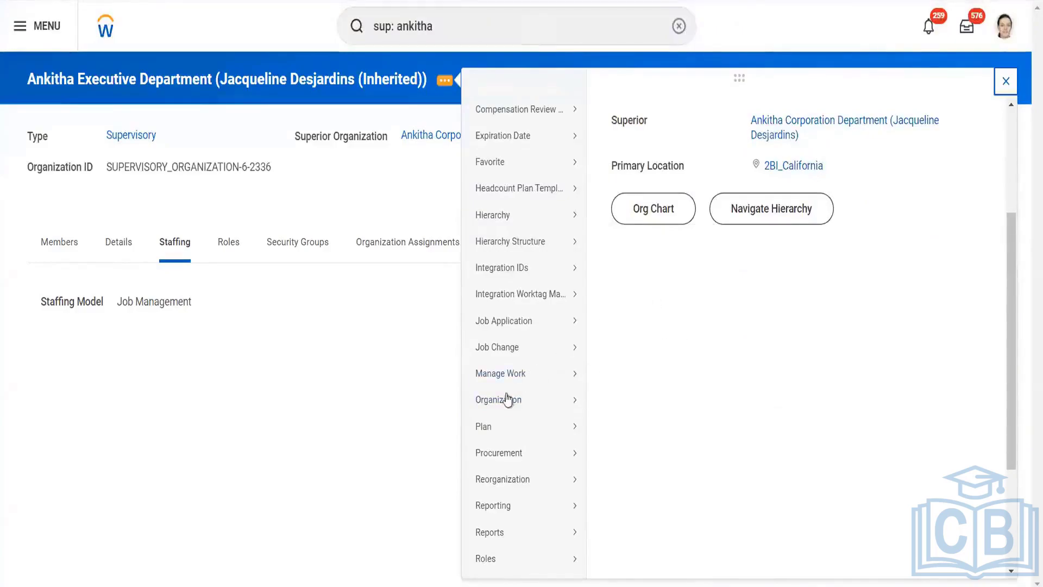
{"action": "left_click", "coordinate": [630, 281]}
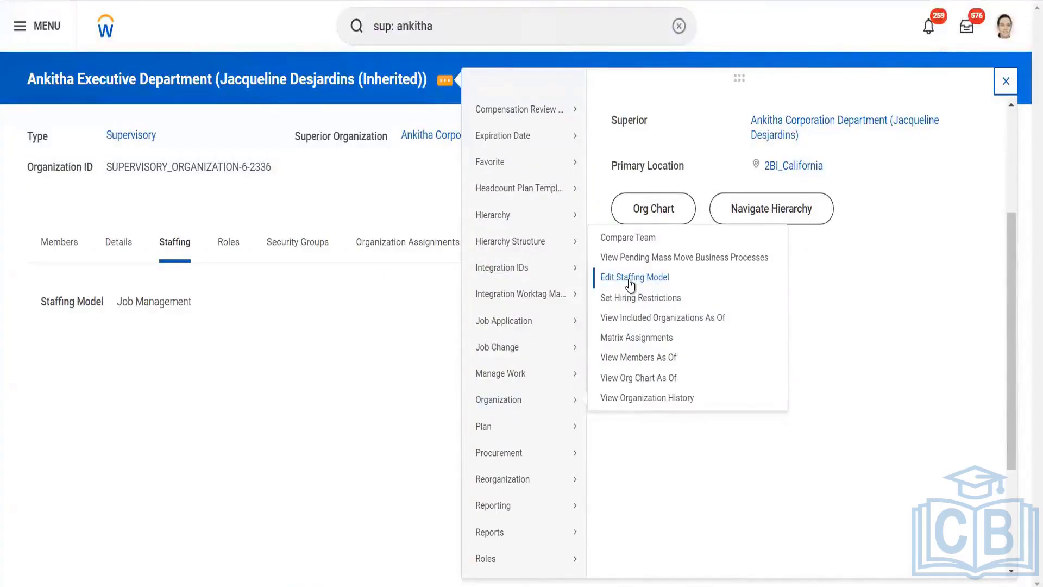
{"action": "left_click", "coordinate": [637, 299]}
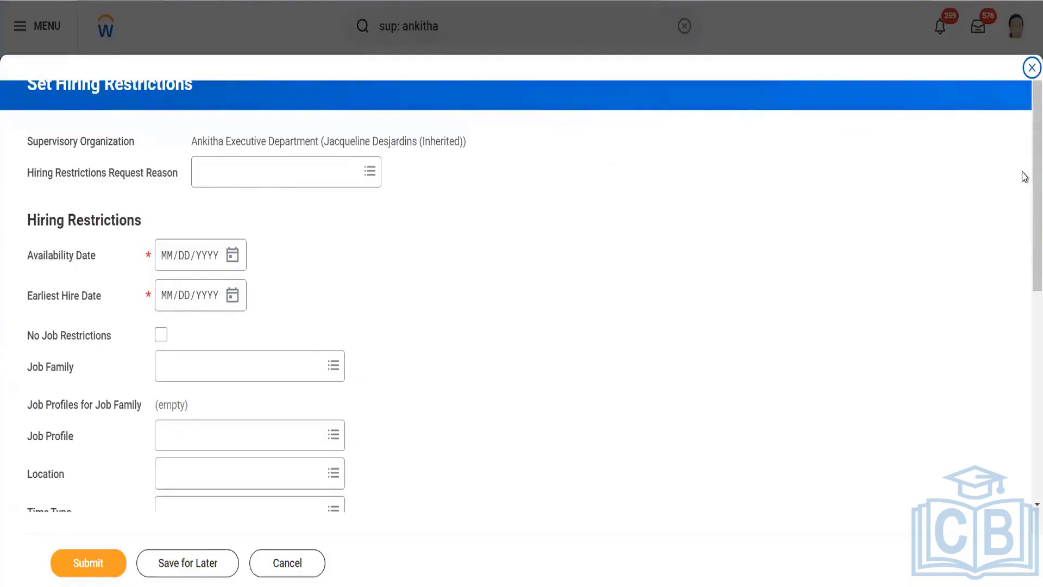
{"action": "scroll", "coordinate": [1024, 179], "scroll_direction": "down", "scroll_amount": 2}
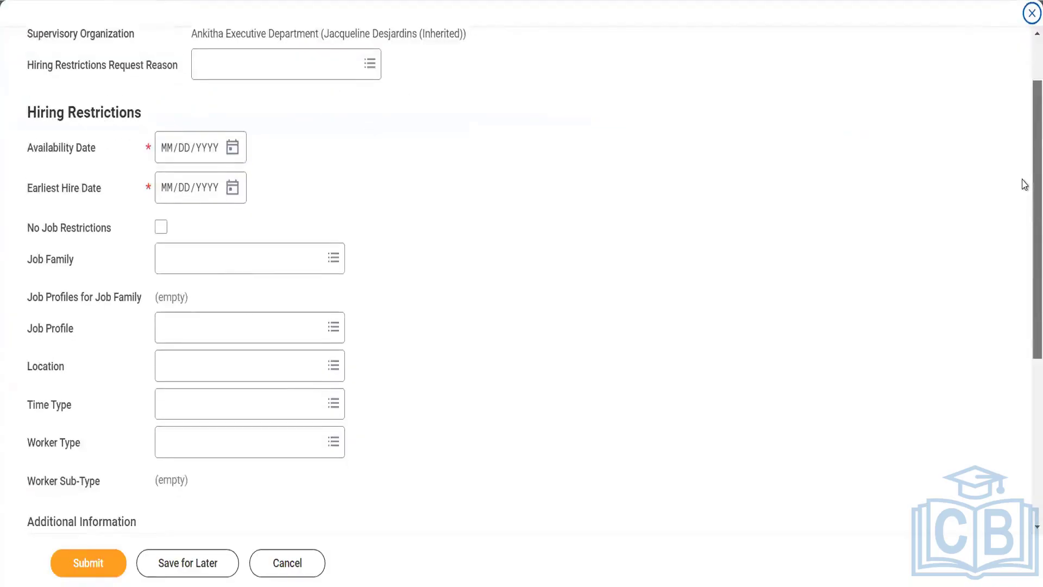
{"action": "scroll", "coordinate": [1025, 184], "scroll_direction": "up", "scroll_amount": 2}
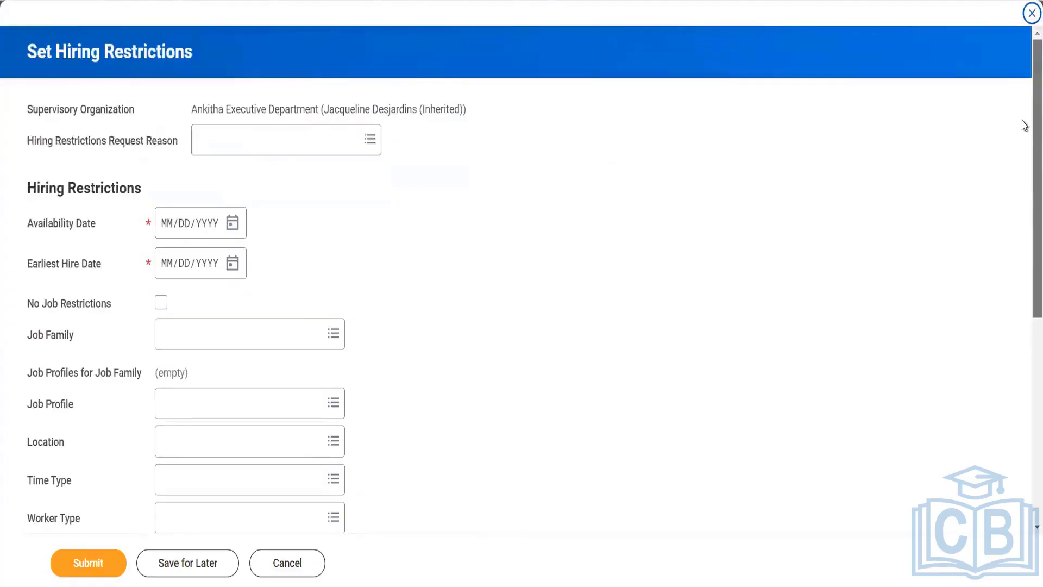
Choose Create Job Group > Job Group Request > New Organization as the hiring restrictions request reason, then clear it again
{"action": "left_click", "coordinate": [303, 137]}
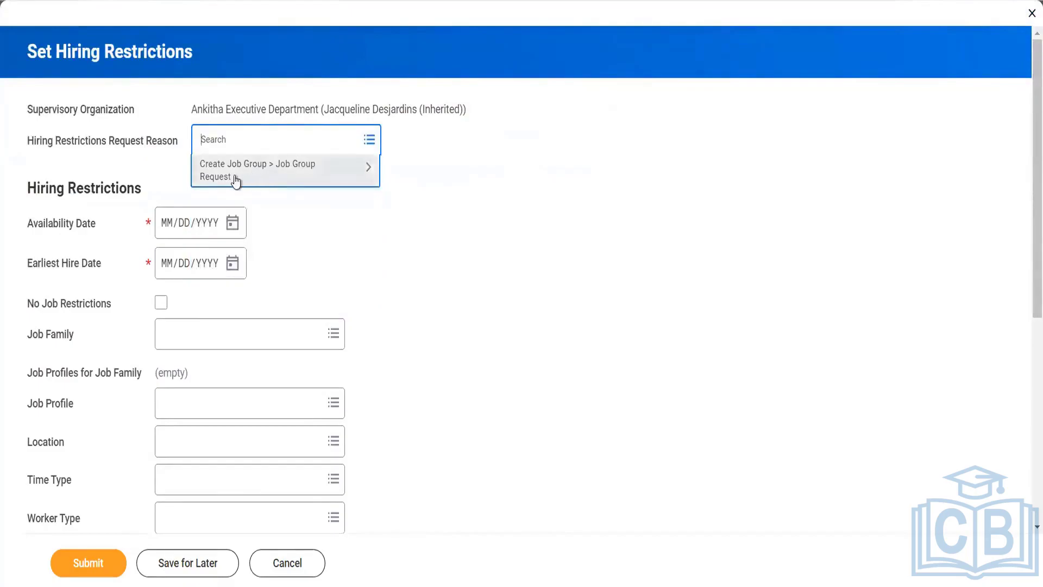
{"action": "left_click", "coordinate": [235, 178]}
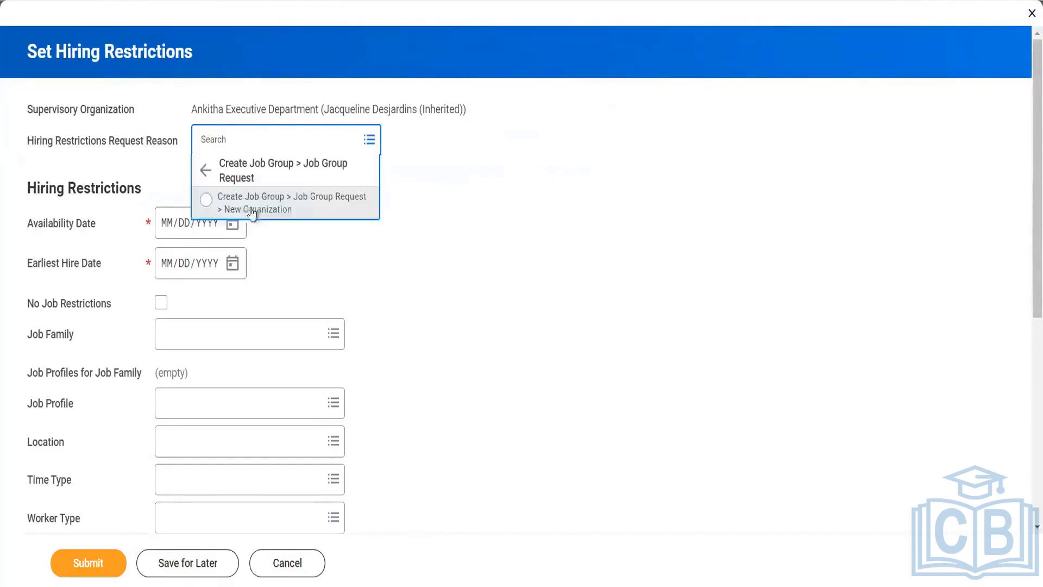
{"action": "left_click", "coordinate": [230, 214]}
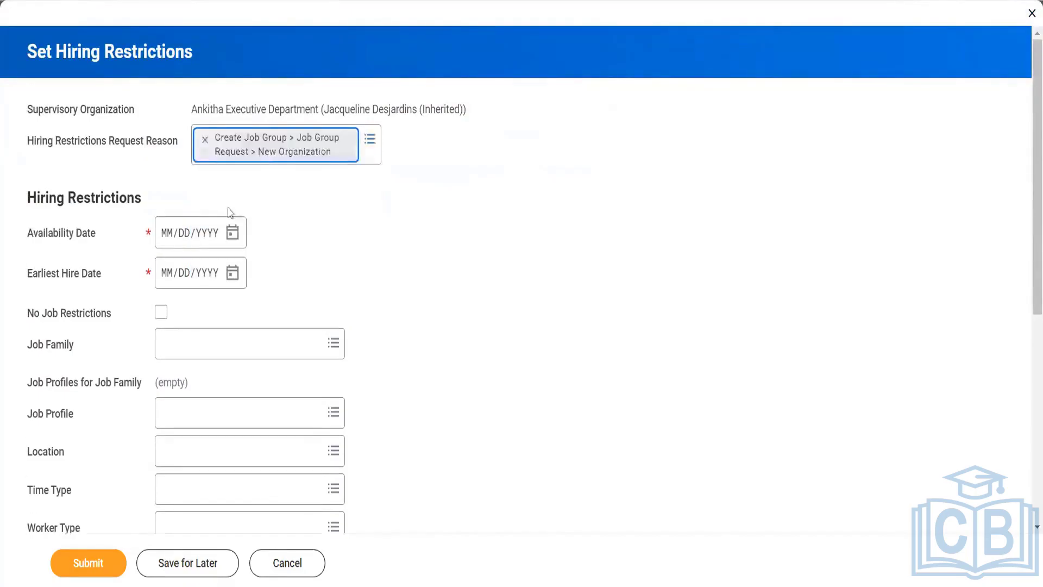
{"action": "left_click", "coordinate": [204, 143]}
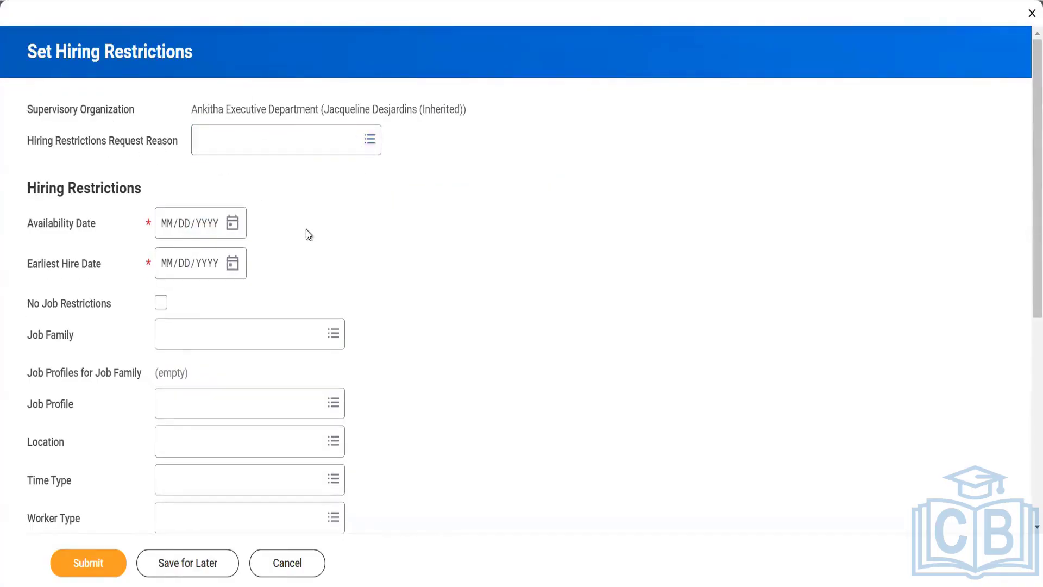
Set both the availability date and the earliest hire date of the hiring restrictions to 01/01/1900
{"action": "left_click", "coordinate": [173, 231]}
{"action": "type", "text": "01011900"}
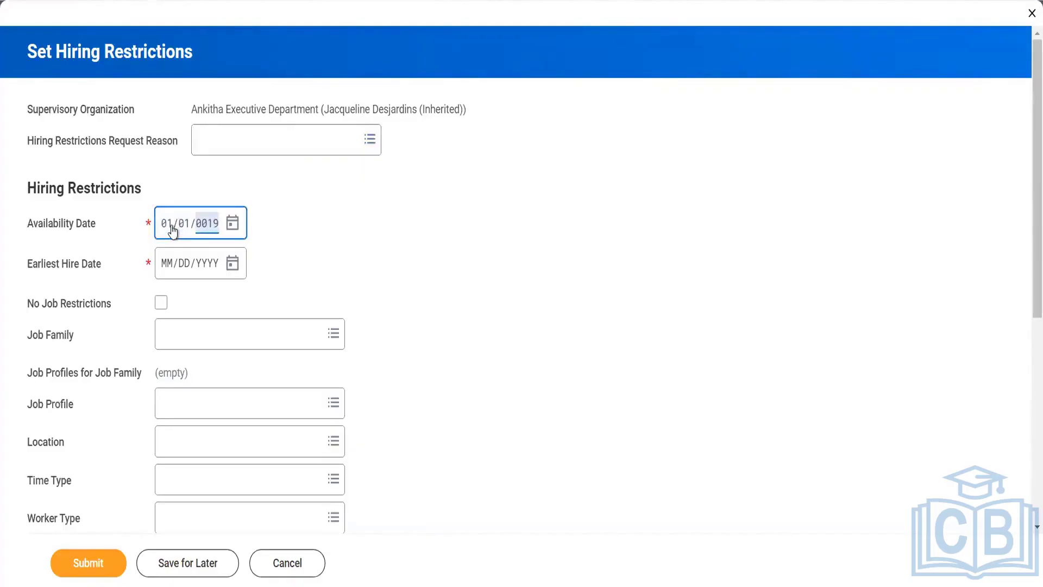
{"action": "left_click", "coordinate": [167, 270]}
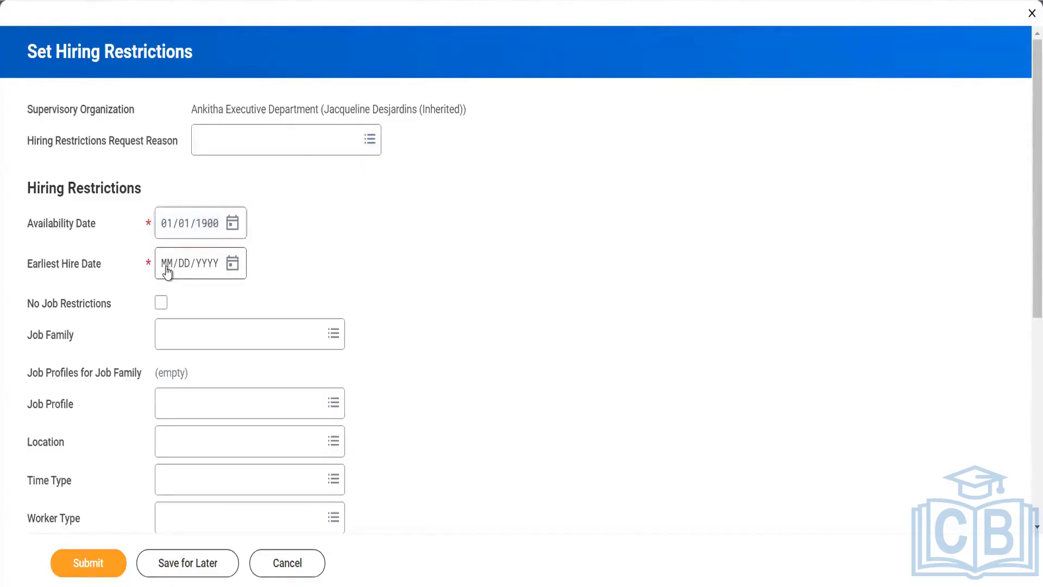
{"action": "type", "text": "01/01/1900"}
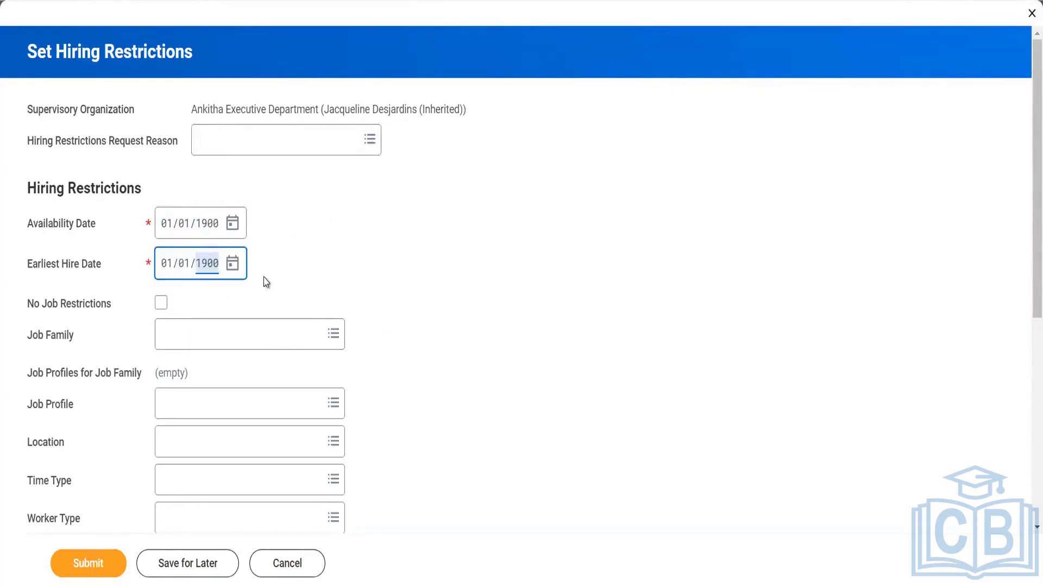
{"action": "scroll", "coordinate": [1025, 172], "scroll_direction": "down", "scroll_amount": 3}
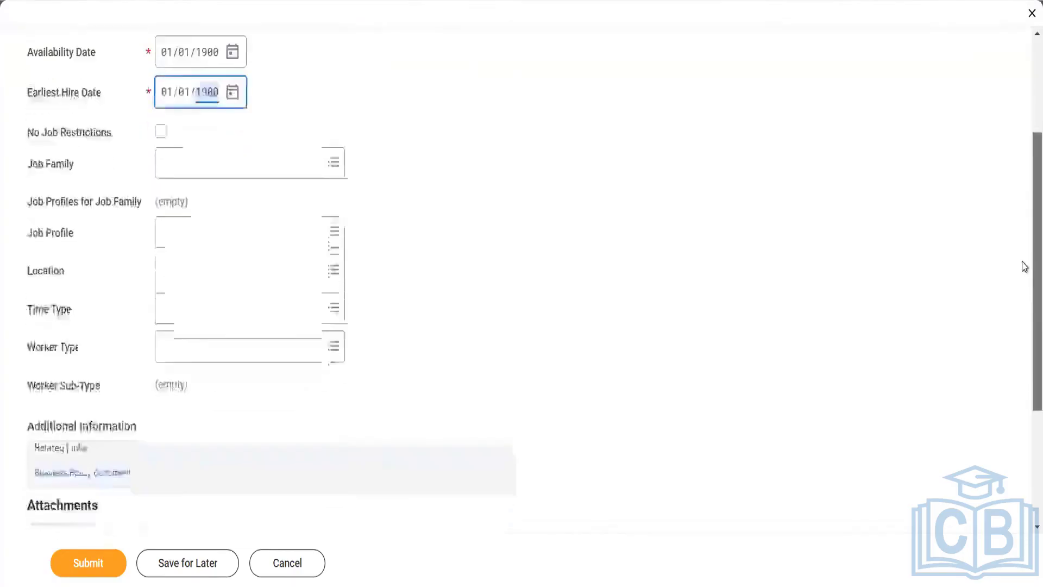
{"action": "scroll", "coordinate": [1024, 160], "scroll_direction": "up", "scroll_amount": 3}
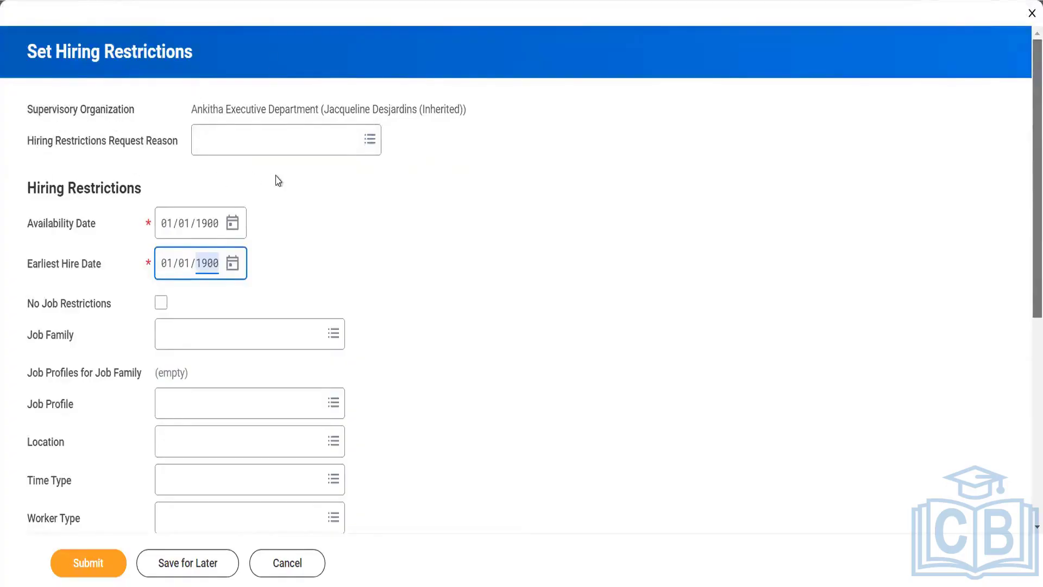
{"action": "left_click", "coordinate": [292, 175]}
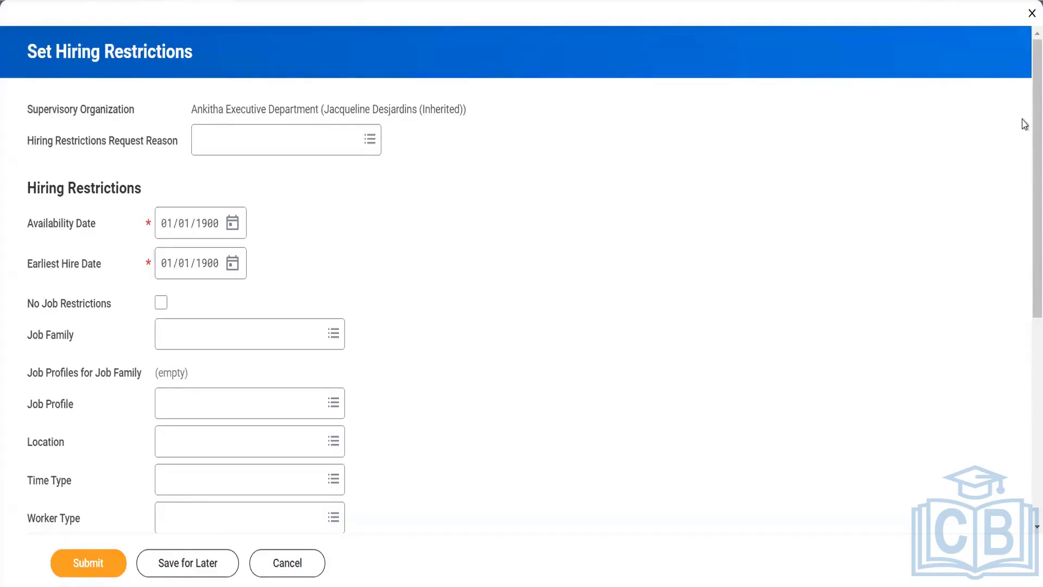
Enable No Job Restrictions and try to submit the Ankitha Executive Department's hiring restrictions
{"action": "scroll", "coordinate": [1023, 179], "scroll_direction": "down", "scroll_amount": 3}
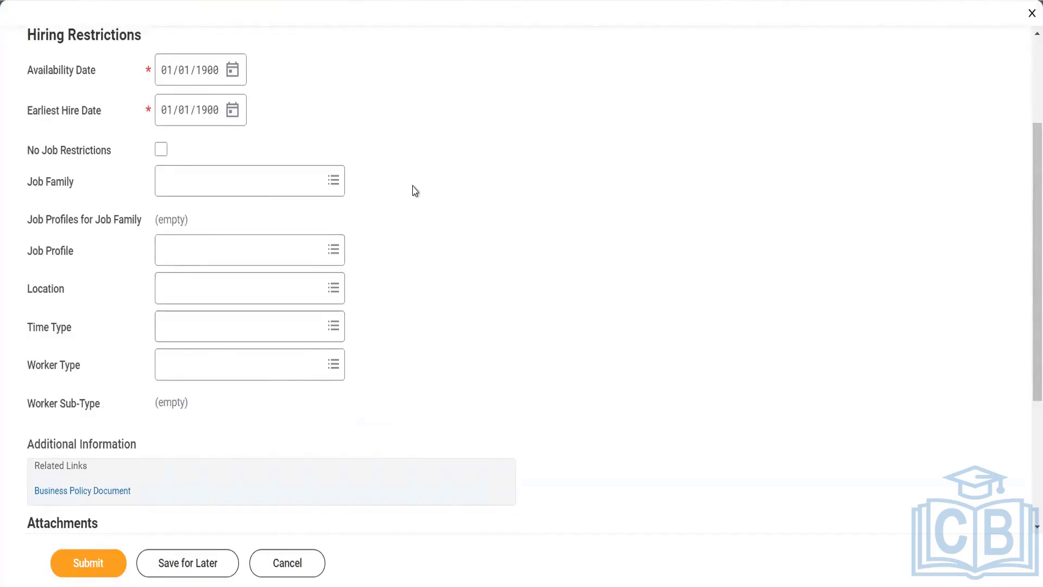
{"action": "left_click", "coordinate": [161, 150]}
{"action": "left_click", "coordinate": [87, 565]}
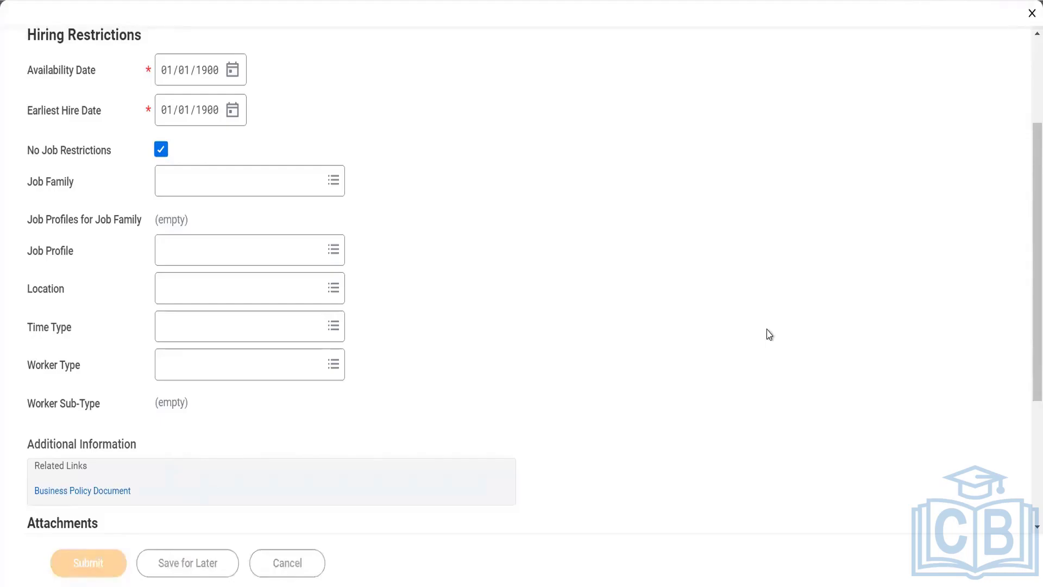
{"action": "scroll", "coordinate": [1023, 217], "scroll_direction": "up", "scroll_amount": 3}
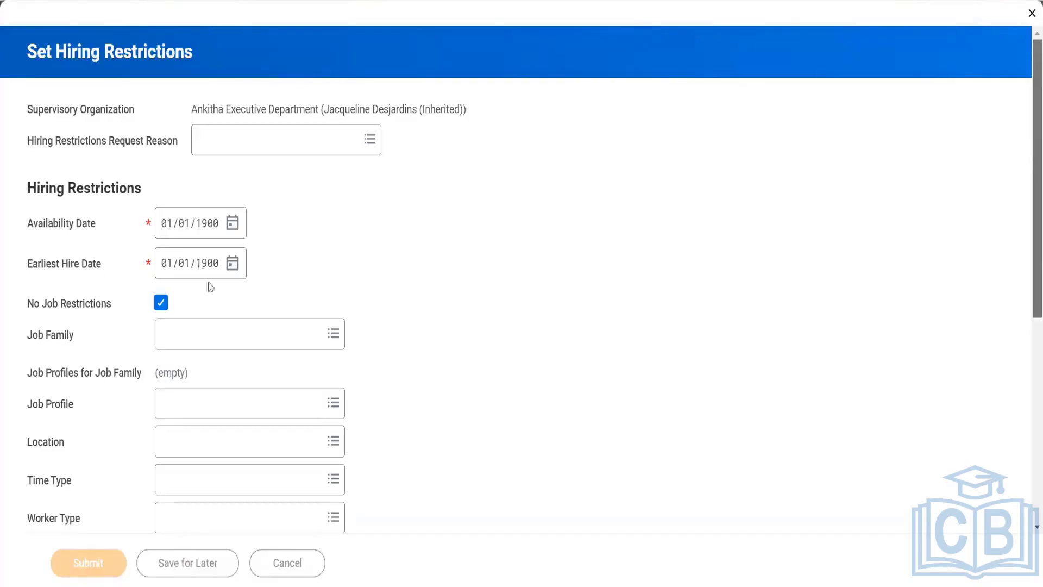
{"action": "left_click", "coordinate": [165, 338]}
{"action": "left_click", "coordinate": [465, 312]}
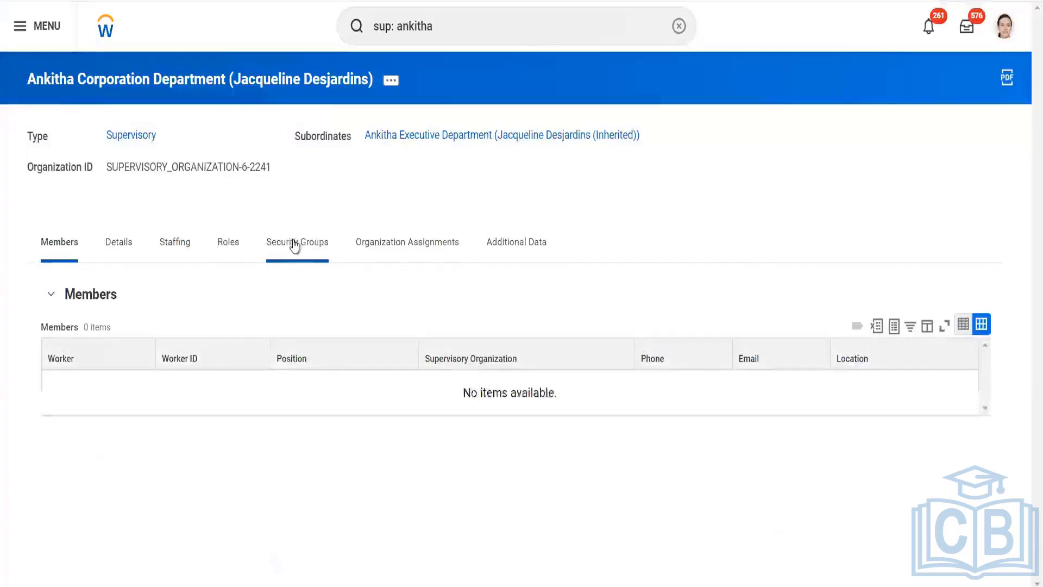
Review the Ankitha Corporation Department's staffing details, then open the subordinate Ankitha Executive Department's staffing details
{"action": "left_click", "coordinate": [180, 248]}
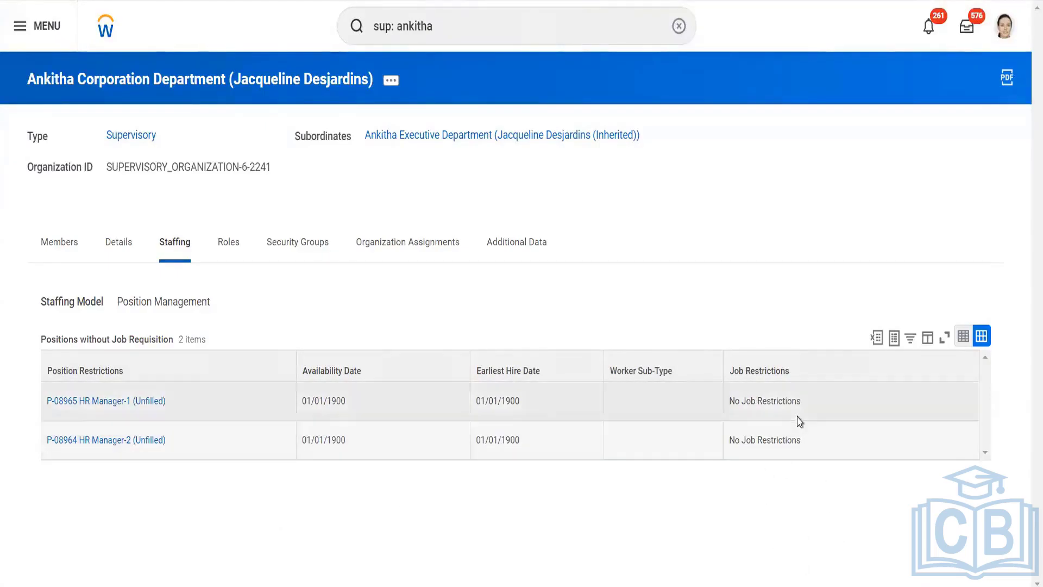
{"action": "left_click", "coordinate": [398, 136]}
{"action": "left_click", "coordinate": [182, 246]}
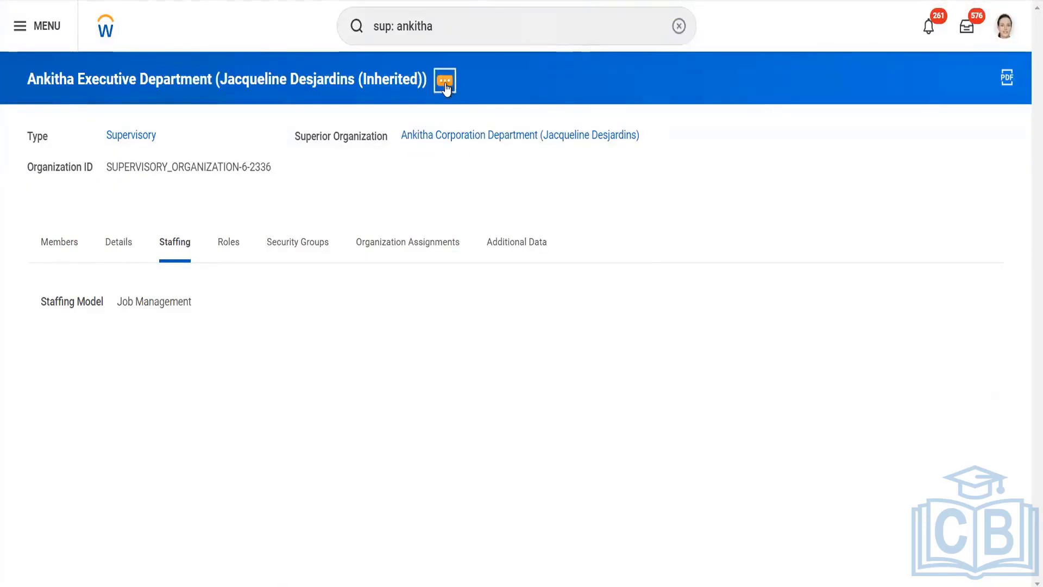
Start setting hiring restrictions for the Ankitha Executive Department from its organization actions and check the form's fields
{"action": "left_click", "coordinate": [445, 83]}
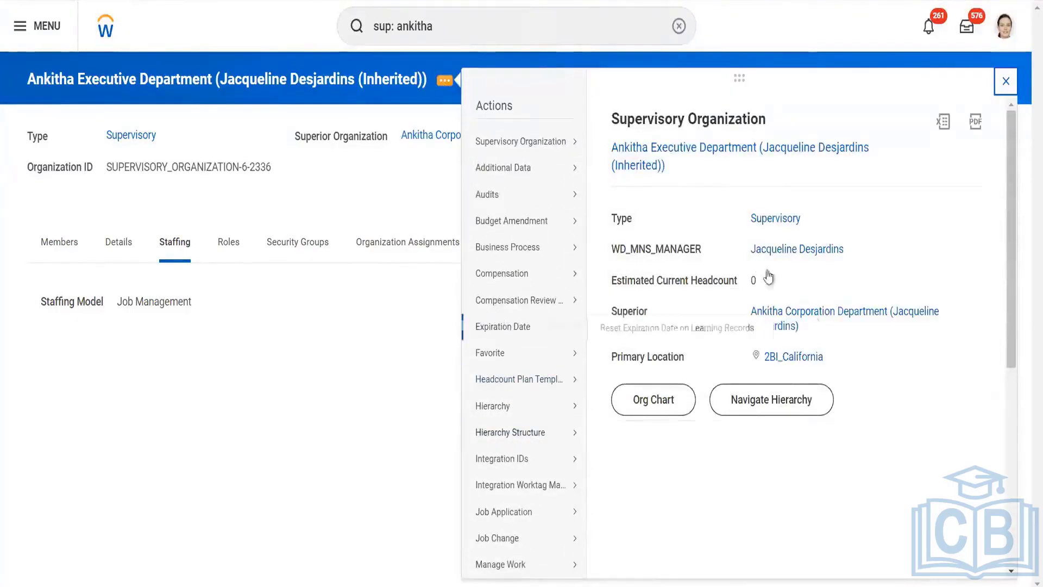
{"action": "left_click_drag", "start_coordinate": [1014, 320], "coordinate": [1013, 446]}
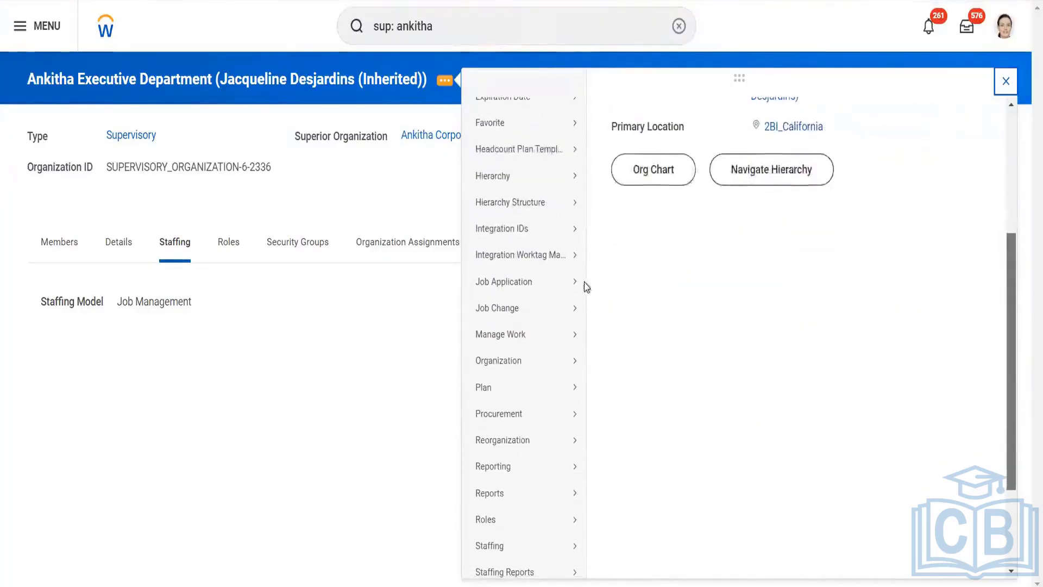
{"action": "mouse_move", "coordinate": [499, 360]}
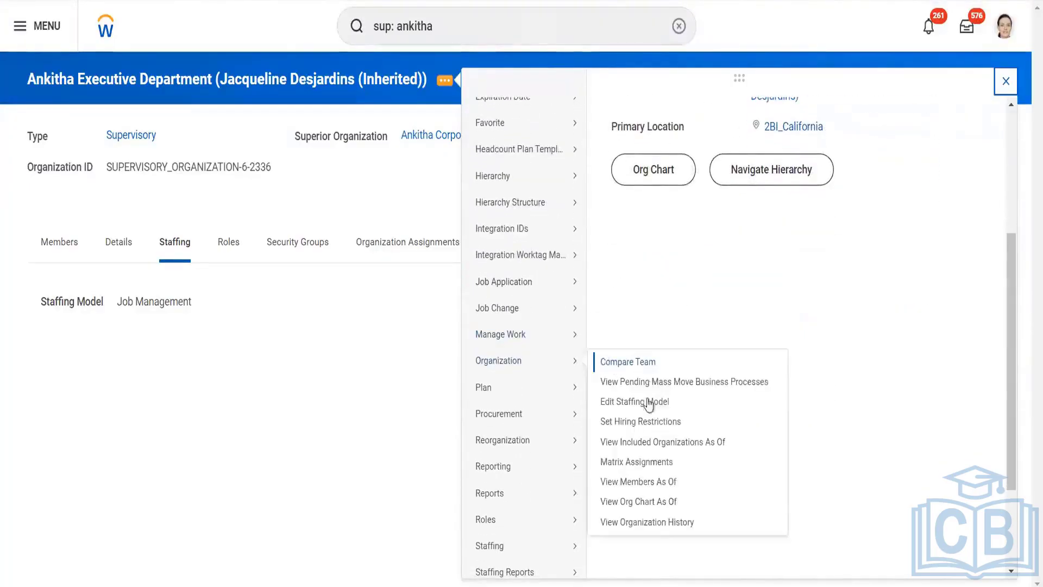
{"action": "left_click", "coordinate": [646, 423]}
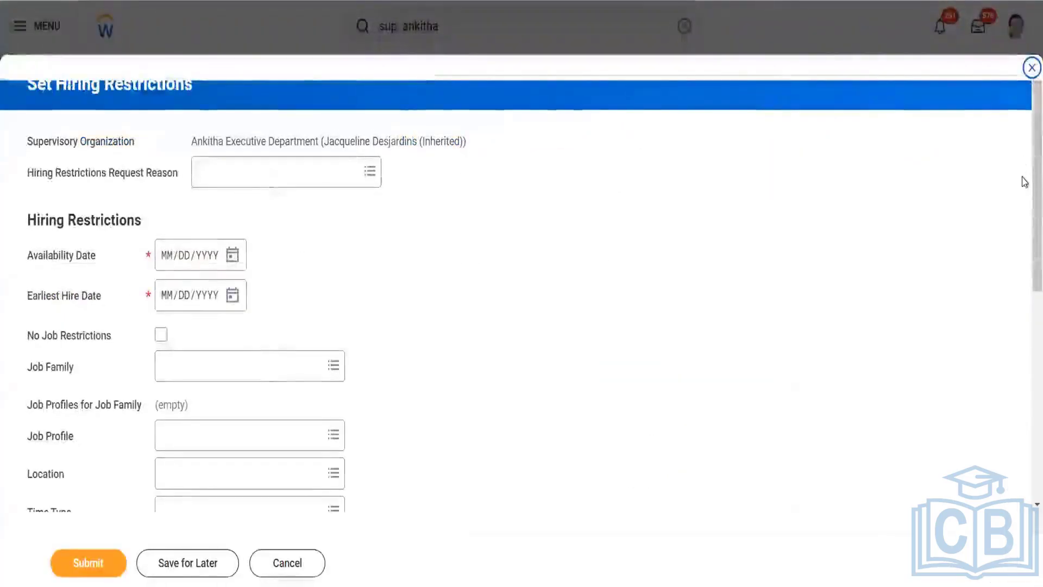
{"action": "scroll", "coordinate": [1025, 244], "scroll_direction": "down", "scroll_amount": 5}
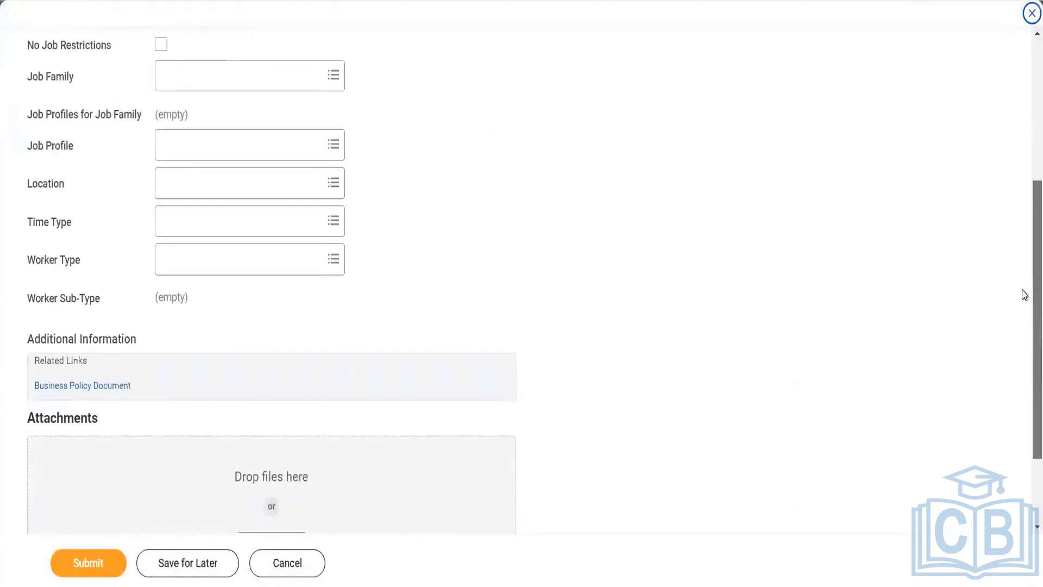
{"action": "scroll", "coordinate": [1025, 198], "scroll_direction": "up", "scroll_amount": 3}
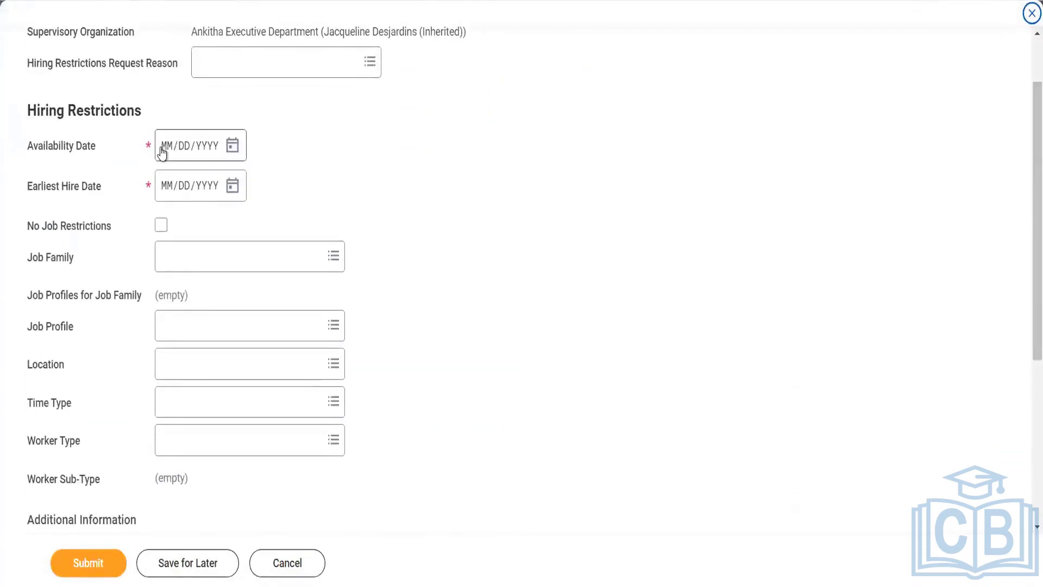
Enter 01/01/1900 as the Ankitha Executive Department's availability date and earliest hire date for hiring
{"action": "left_click", "coordinate": [170, 154]}
{"action": "type", "text": "01/01/"}
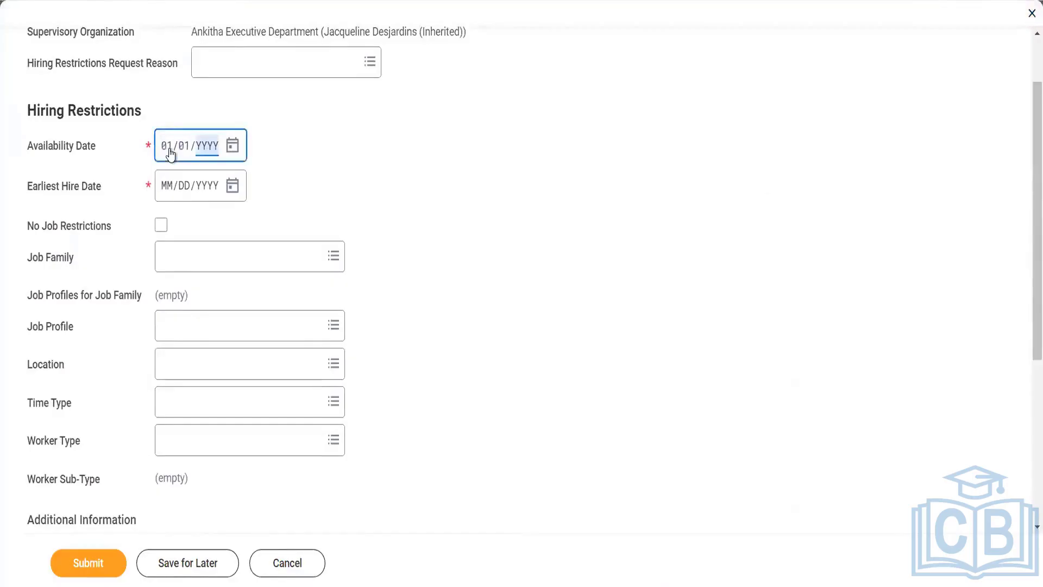
{"action": "type", "text": "1900"}
{"action": "left_click", "coordinate": [170, 187]}
{"action": "type", "text": "01/01/9"}
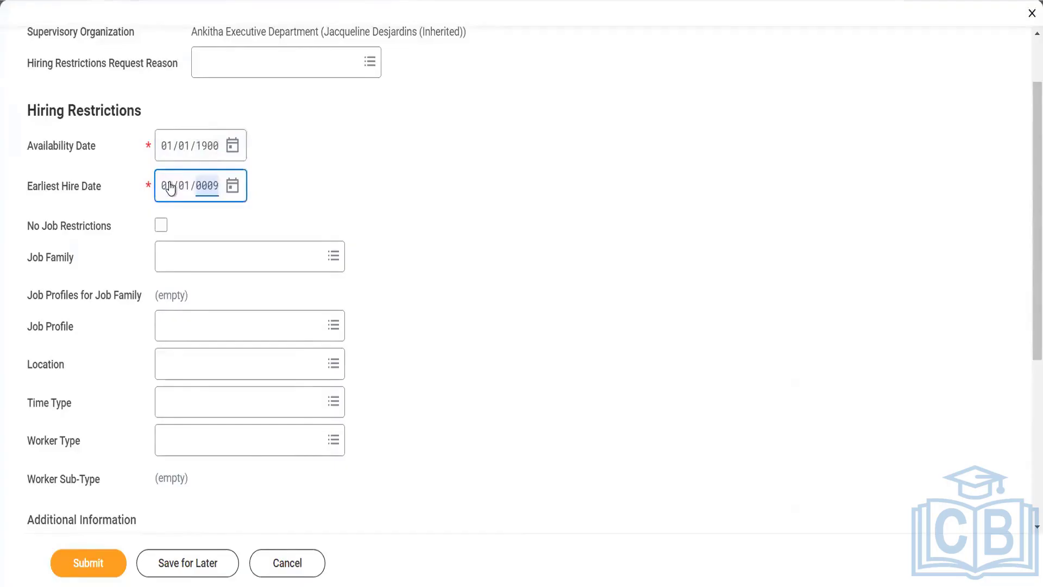
{"action": "type", "text": "001"}
{"action": "key", "text": "BackSpace"}
{"action": "key", "text": "BackSpace"}
{"action": "type", "text": "19"}
{"action": "left_click", "coordinate": [492, 411]}
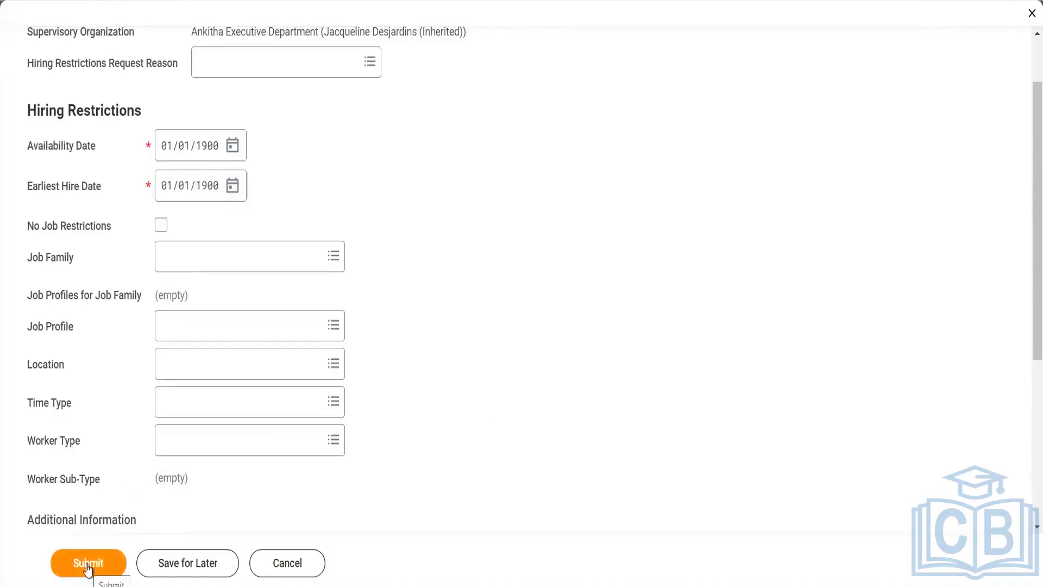
Mark the hiring restrictions as No Job Restrictions, submit them and dismiss the submission notice
{"action": "left_click", "coordinate": [161, 225]}
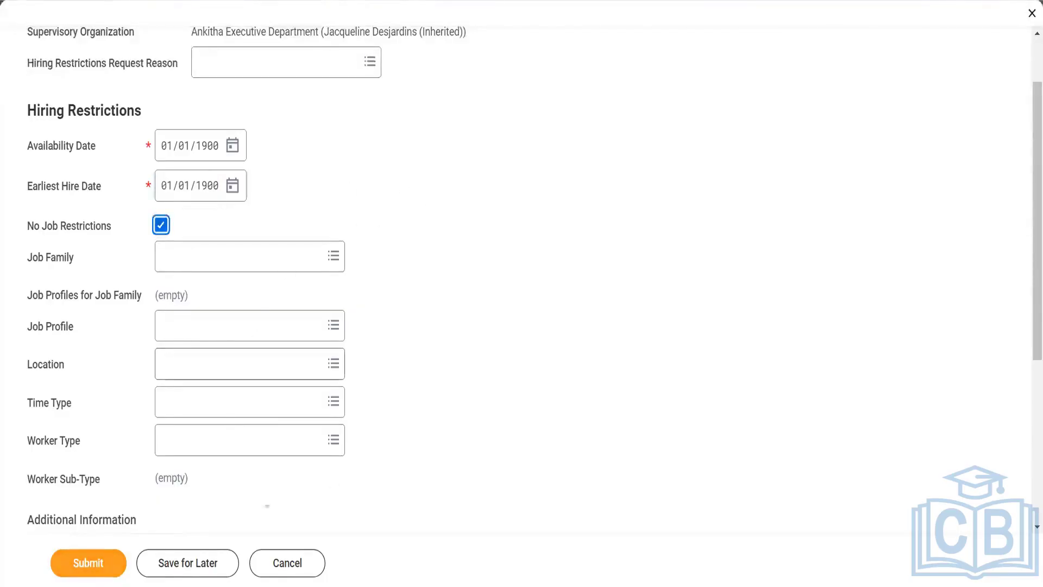
{"action": "left_click", "coordinate": [91, 565]}
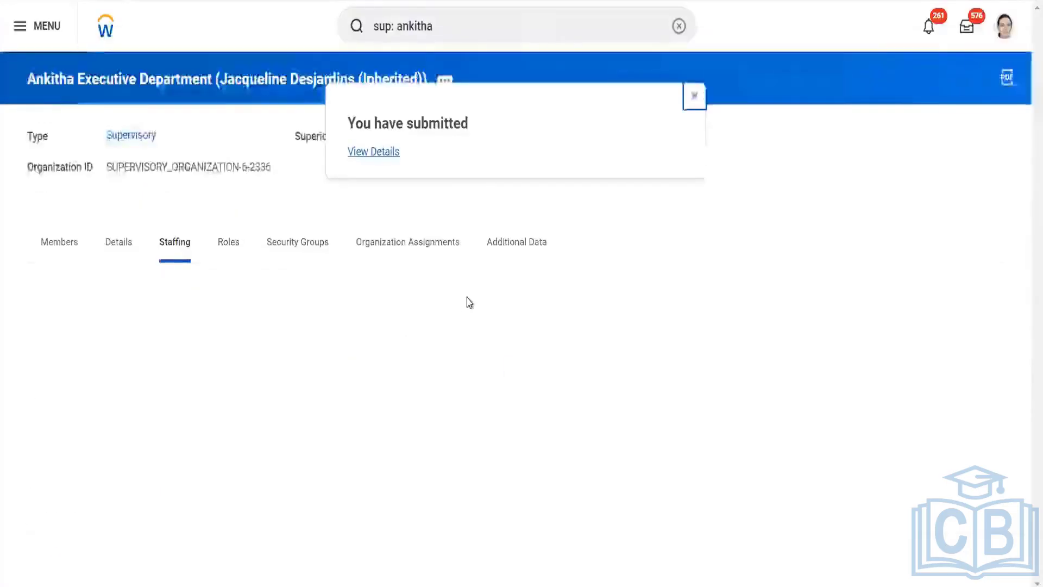
{"action": "left_click", "coordinate": [696, 98]}
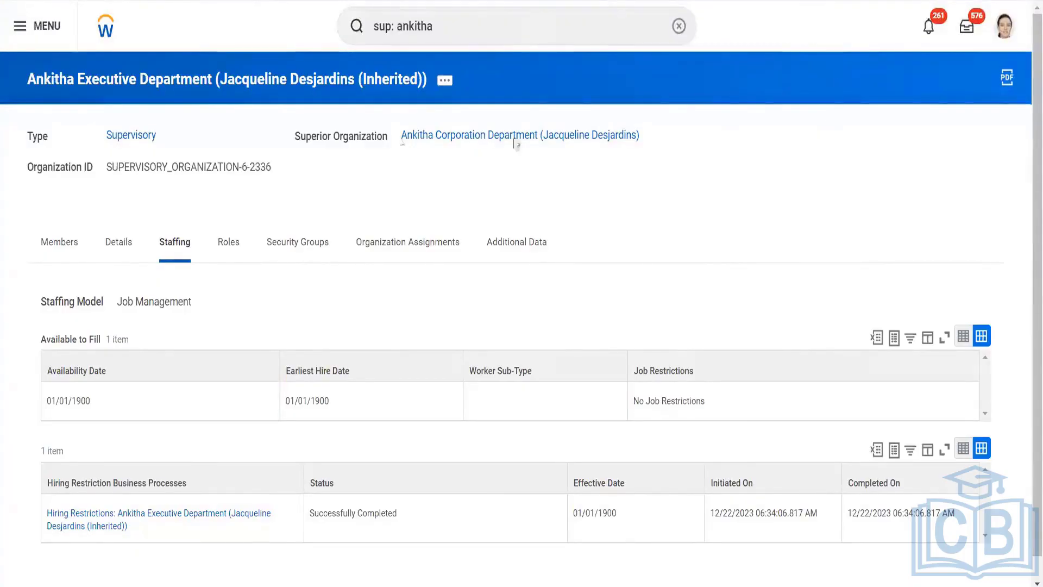
Check the hire options among the Ankitha Executive Department's organization actions, then open its superior Ankitha Corporation Department
{"action": "left_click", "coordinate": [445, 82]}
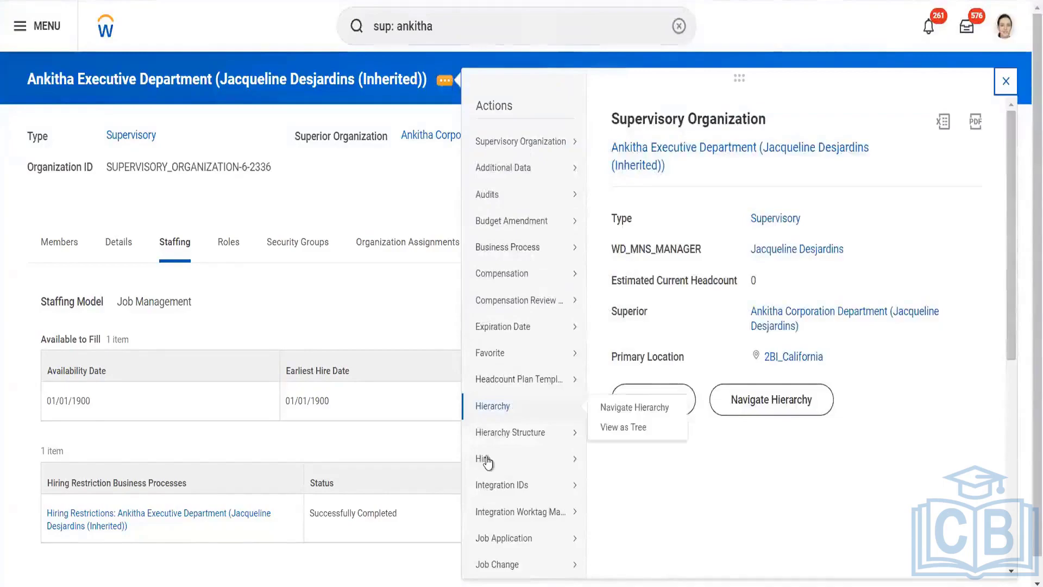
{"action": "mouse_move", "coordinate": [487, 462]}
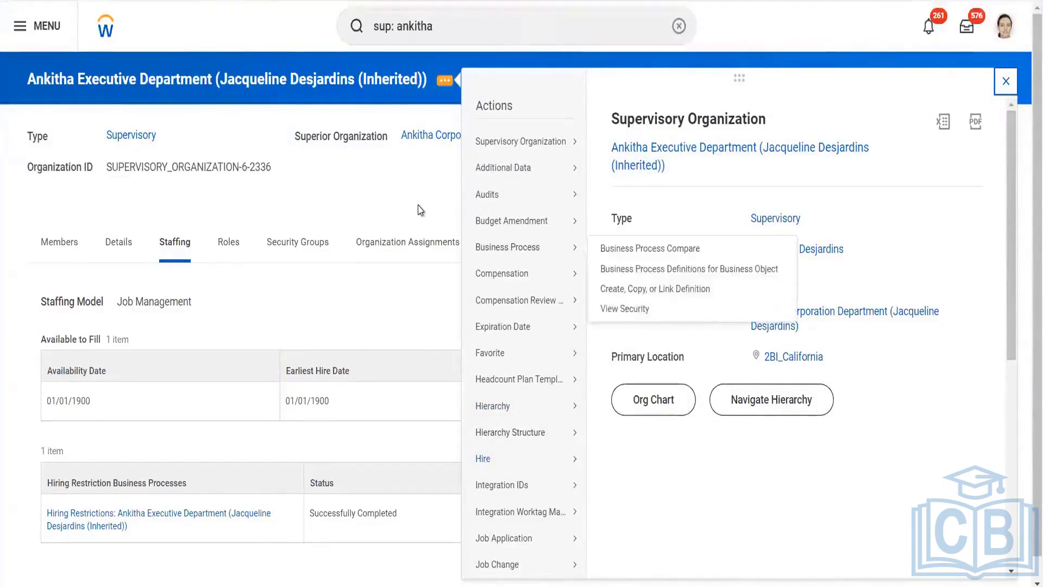
{"action": "left_click", "coordinate": [426, 136]}
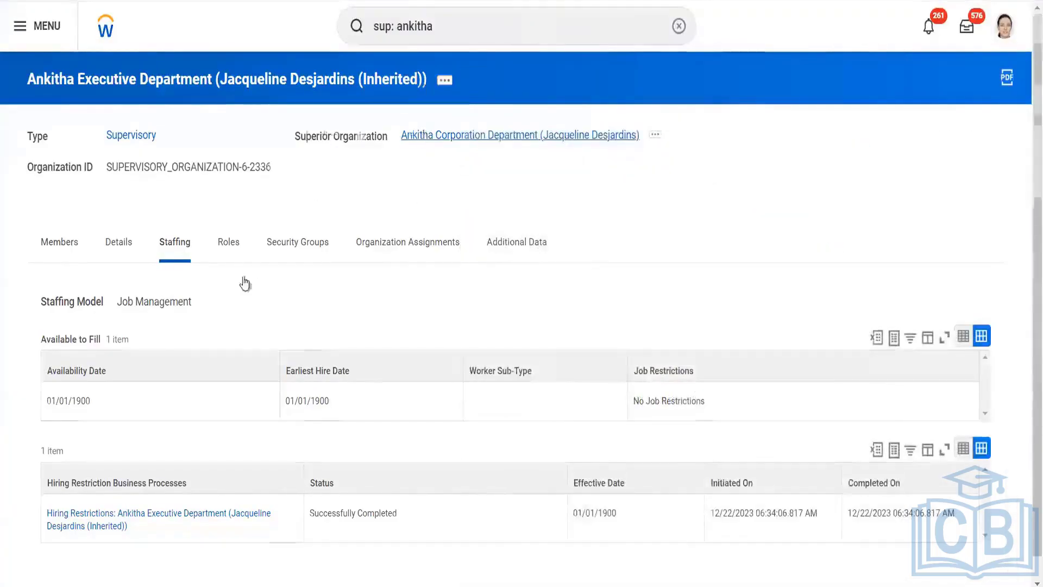
View the Ankitha Corporation Department's staffing details and check the hire options available for the HR Manager-1 position
{"action": "left_click", "coordinate": [169, 252]}
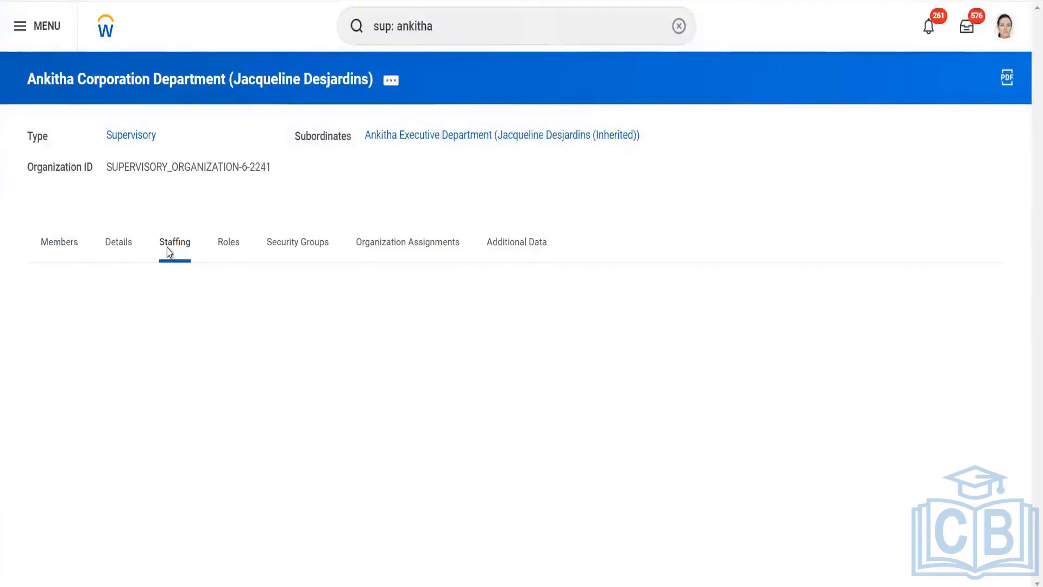
{"action": "mouse_move", "coordinate": [177, 406]}
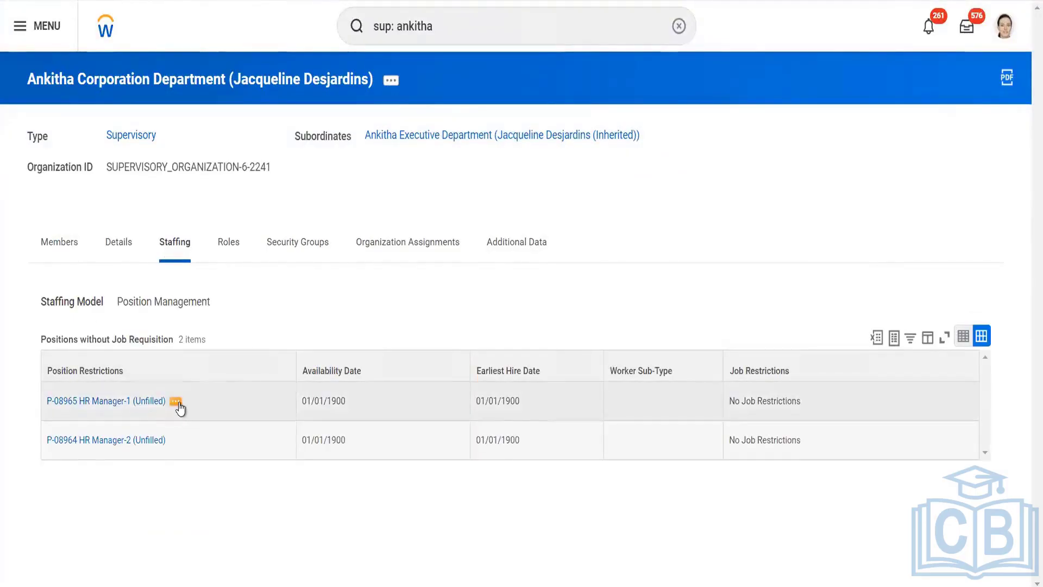
{"action": "left_click", "coordinate": [175, 402]}
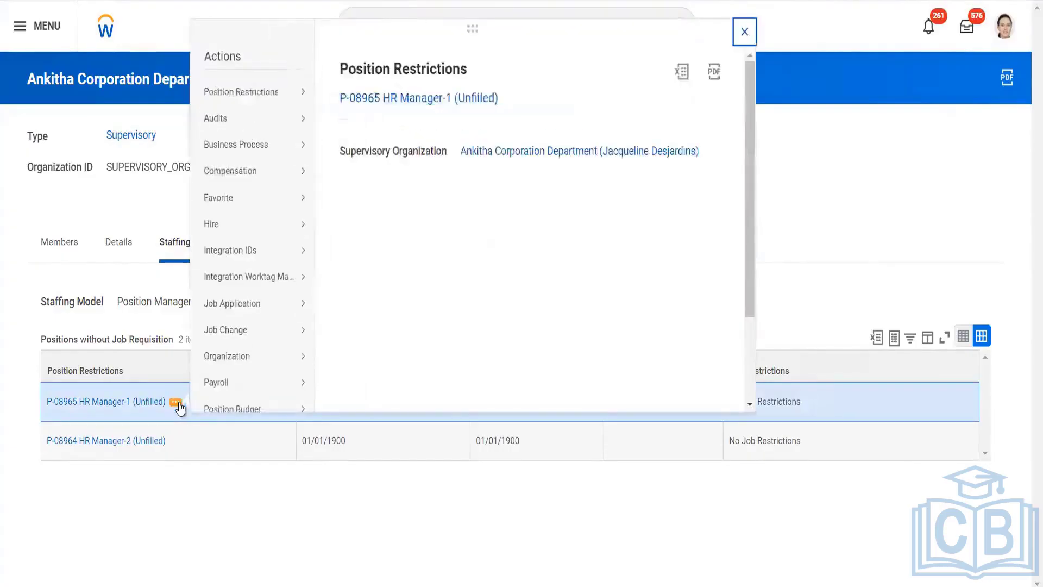
{"action": "mouse_move", "coordinate": [218, 228]}
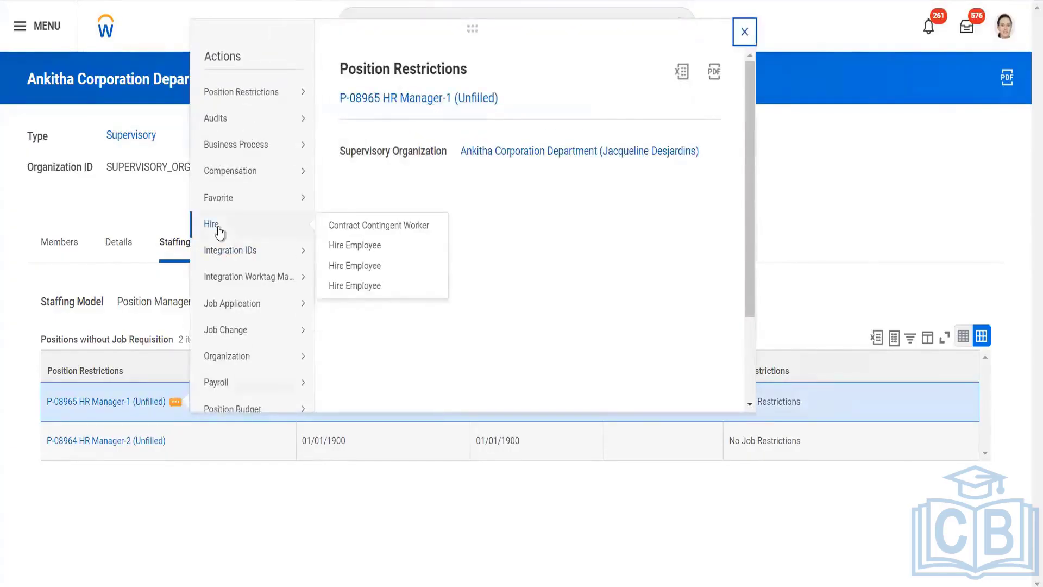
{"action": "left_click", "coordinate": [120, 201]}
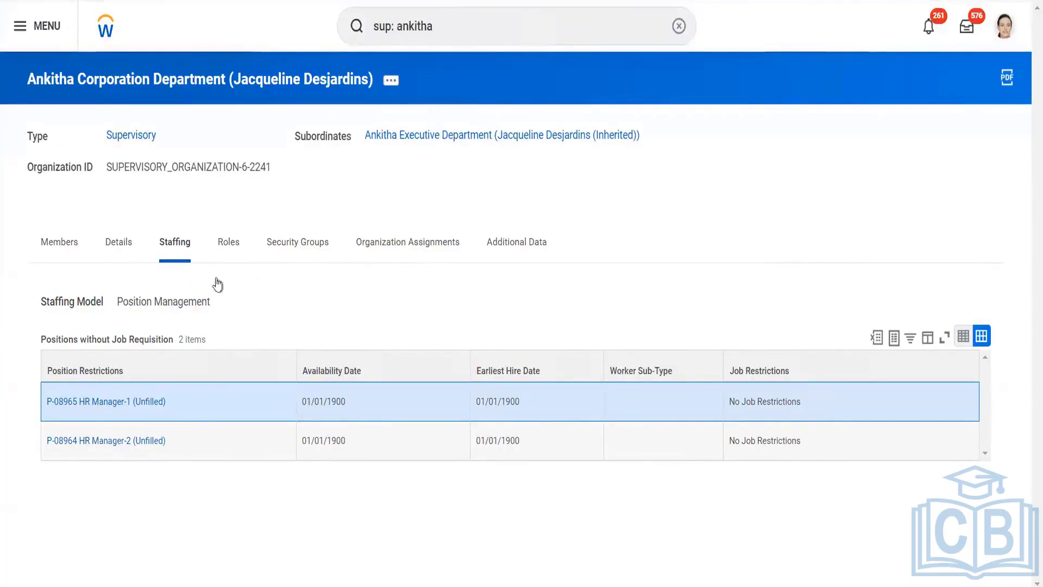
Return to the subordinate Ankitha Executive Department and review its staffing details, then its members
{"action": "mouse_move", "coordinate": [149, 407]}
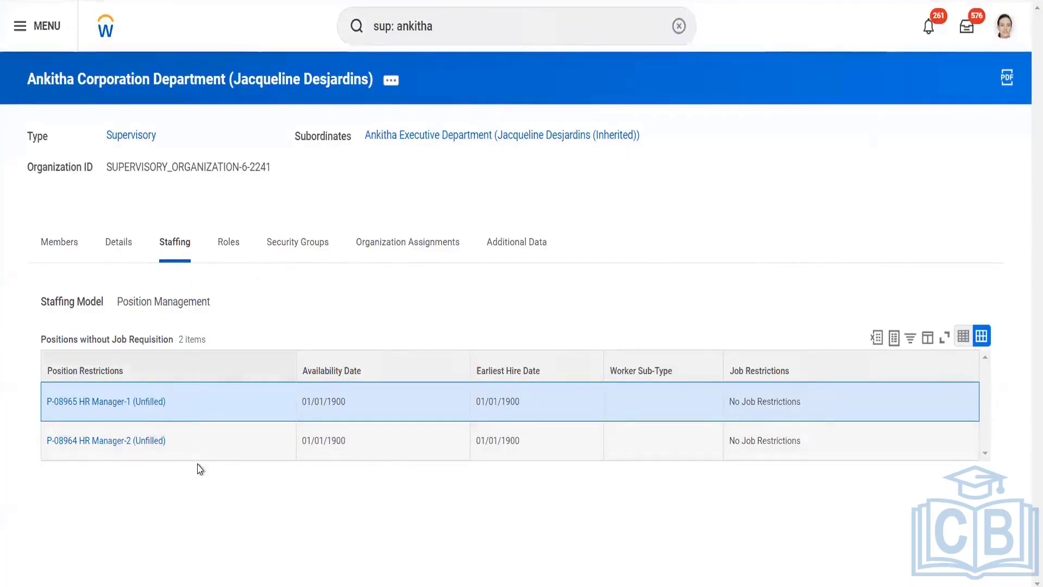
{"action": "left_click", "coordinate": [416, 145]}
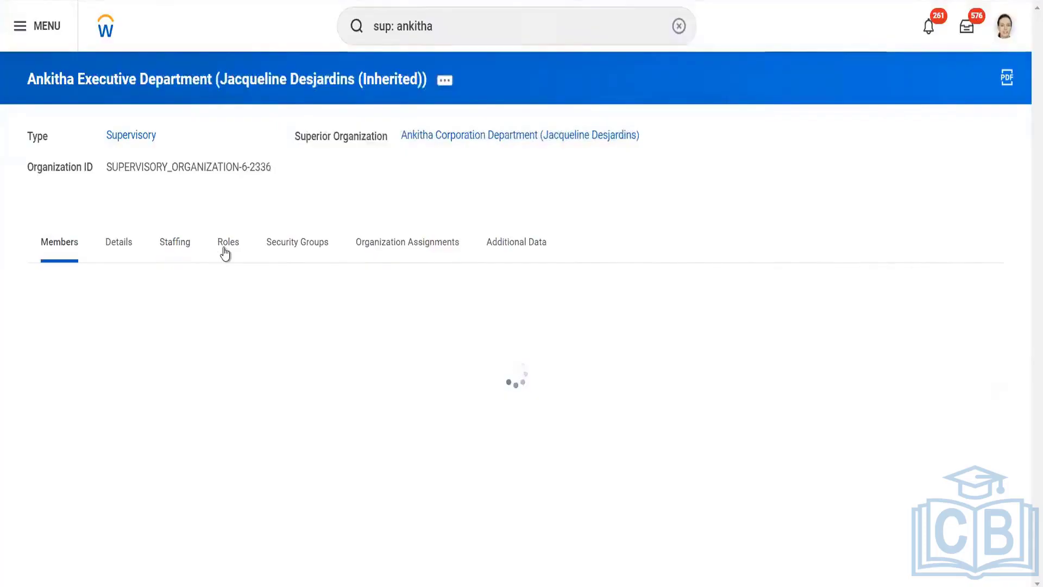
{"action": "left_click", "coordinate": [180, 249]}
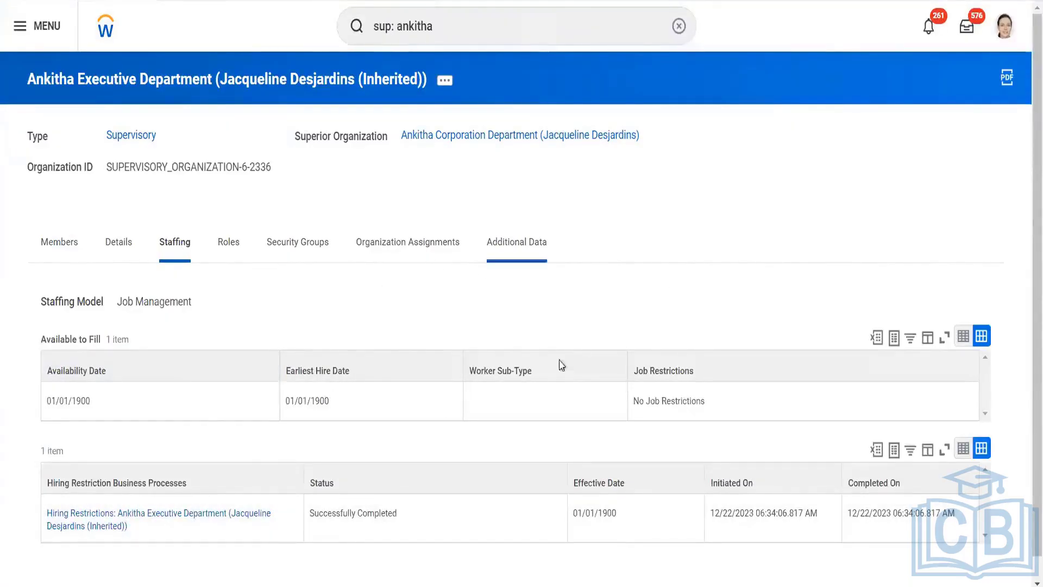
{"action": "left_click", "coordinate": [59, 255]}
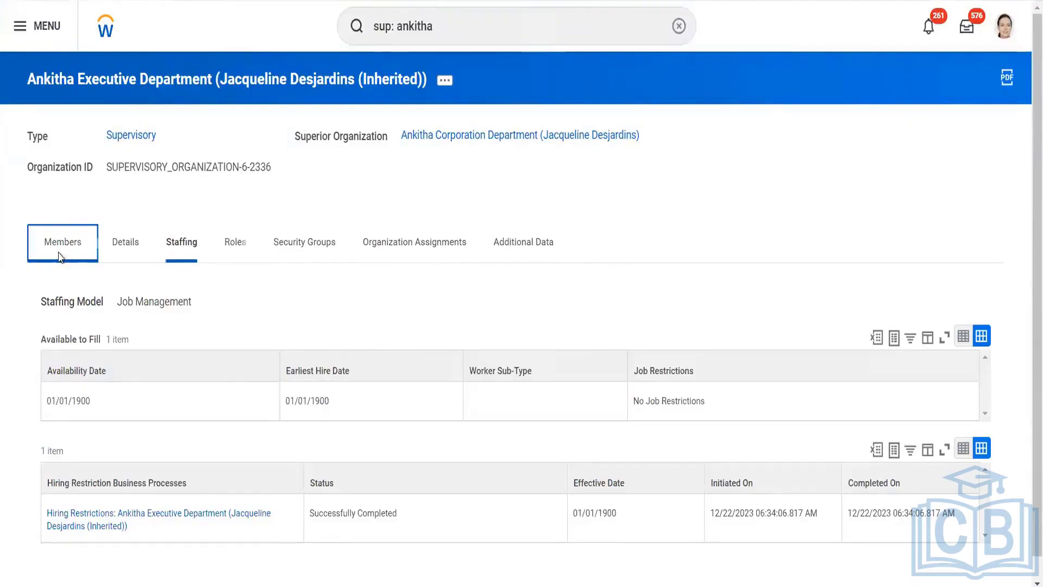